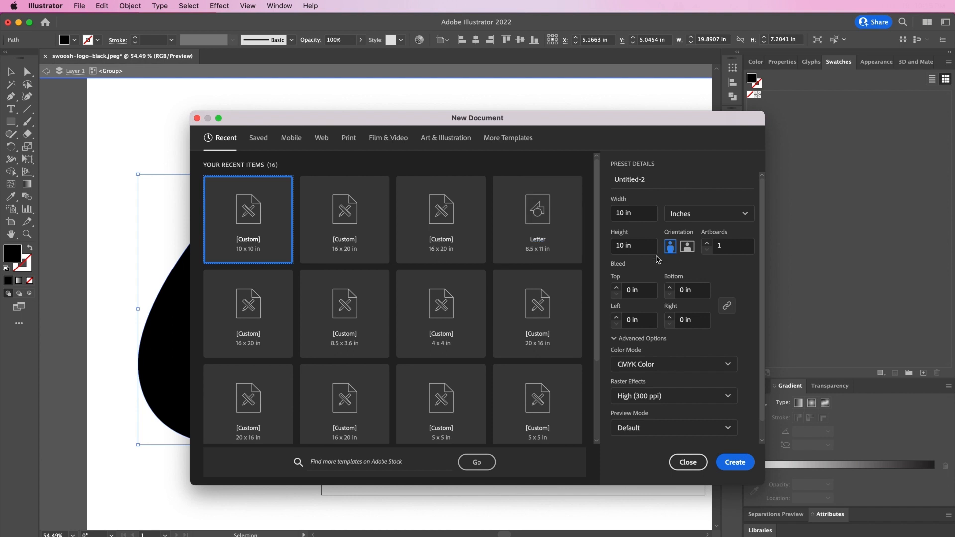
Step: Create a 10 x 10 in CMYK document and paste in a copy of the swoosh from swoosh-logo-black.jpeg
click(728, 462)
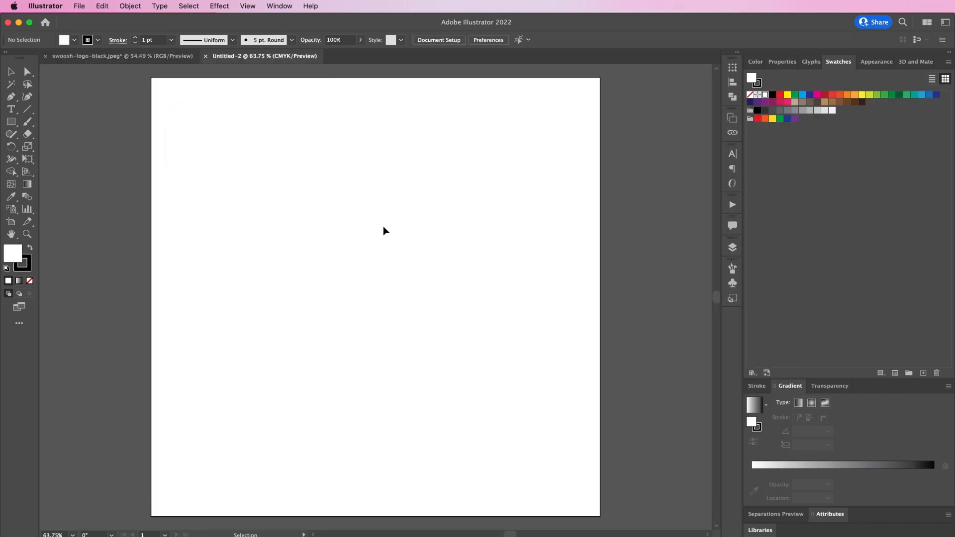
click(128, 57)
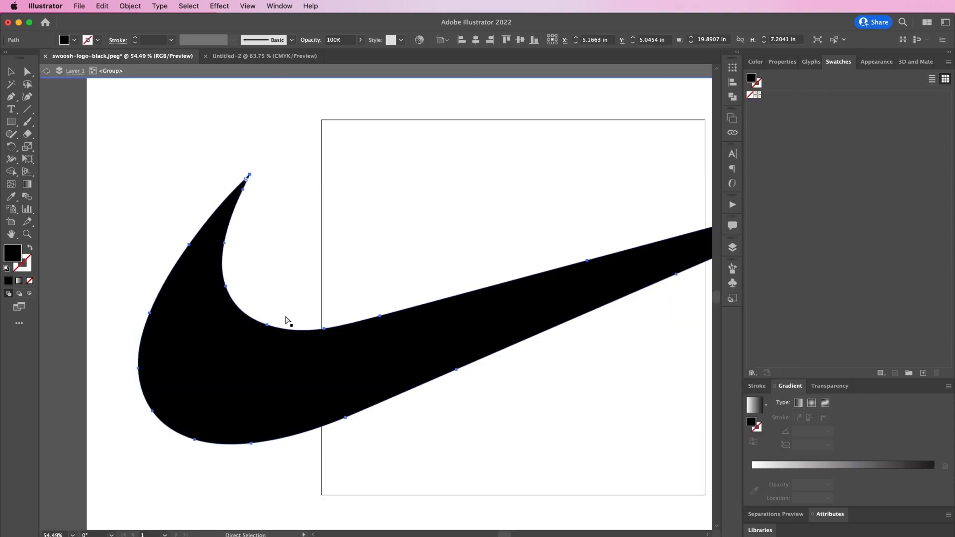
key(super+c)
click(228, 61)
key(super+v)
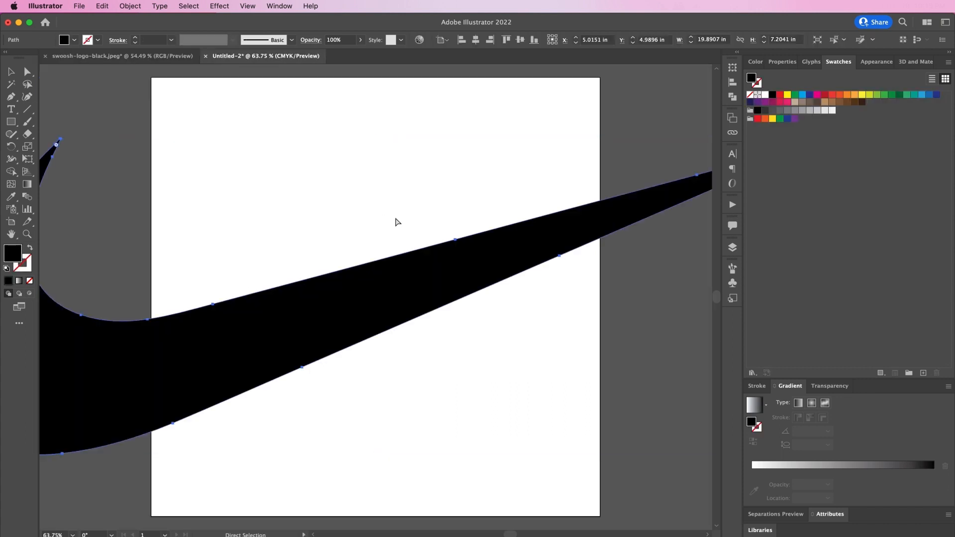
Step: Scale the pasted swoosh proportionally to about 8.84 in wide and fill it with the red swatch
key(super+minus)
key(super+minus)
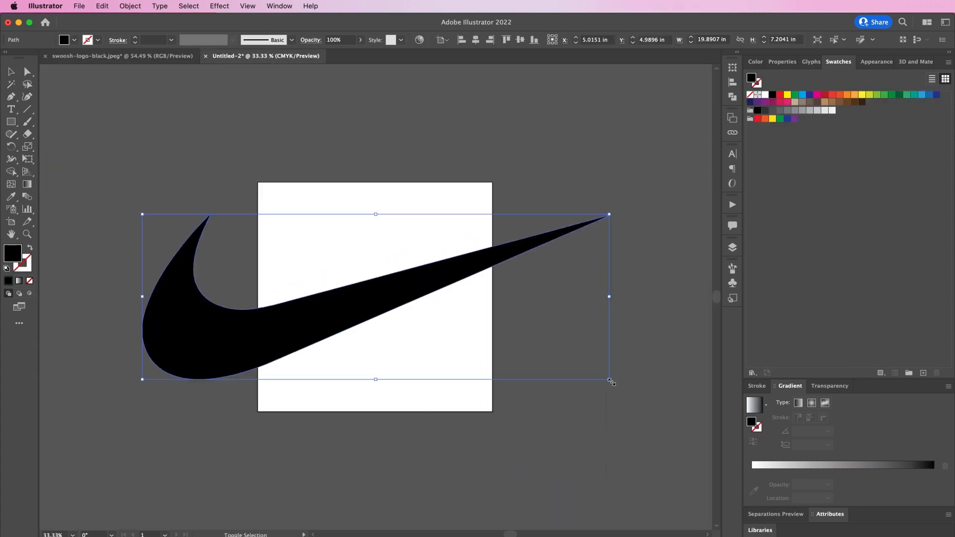
drag(611, 381, 495, 338)
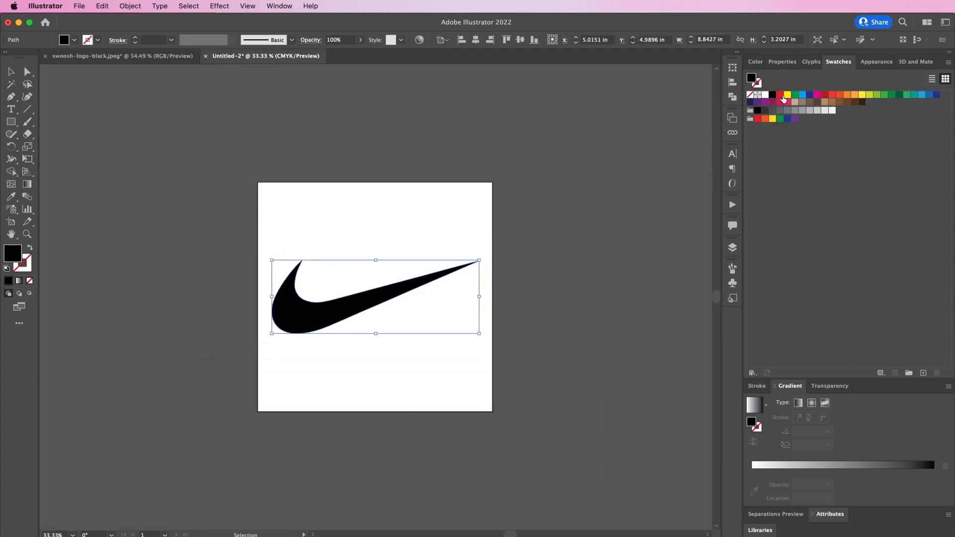
click(780, 95)
key(super+plus)
key(a)
key(super+plus)
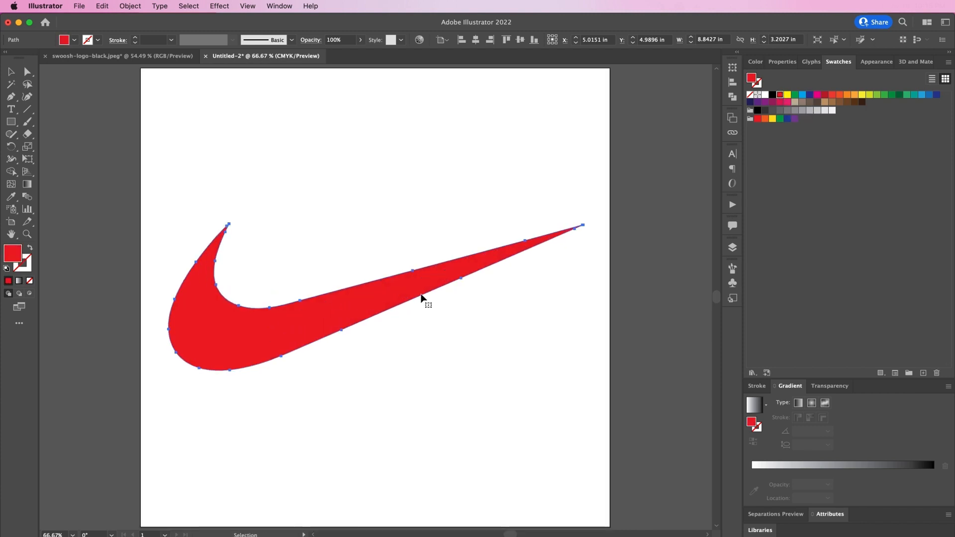
Step: Duplicate the red swoosh and place the copy directly above the original, near the artboard's upper edge
key(v)
drag(387, 311, 397, 144)
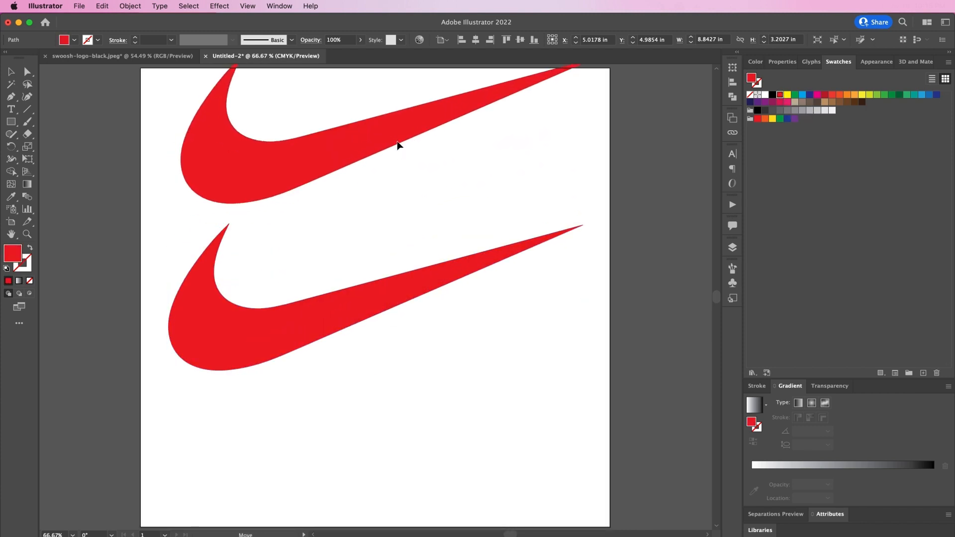
scroll(396, 145, up, 2)
Step: Apply the 3D Extrude & Bevel effect to the lower swoosh
click(371, 353)
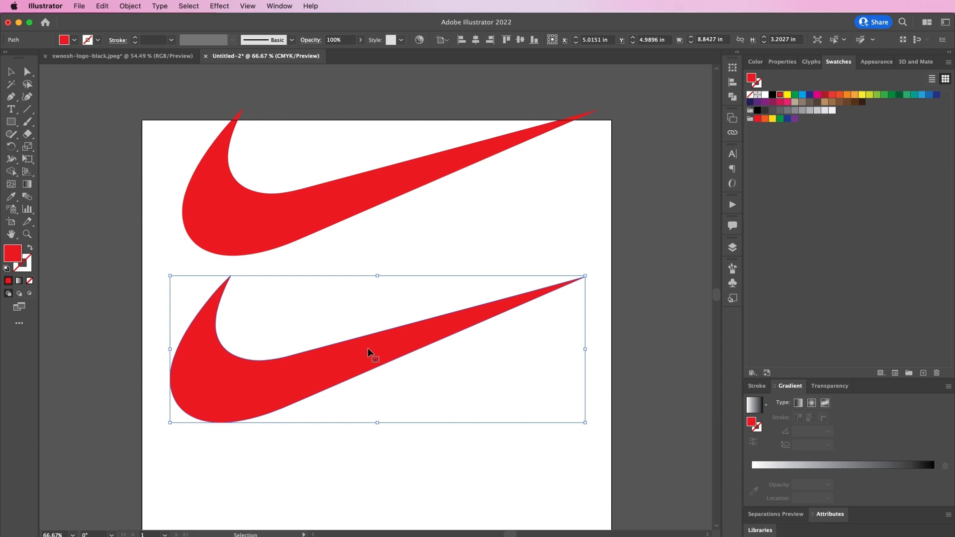
click(221, 6)
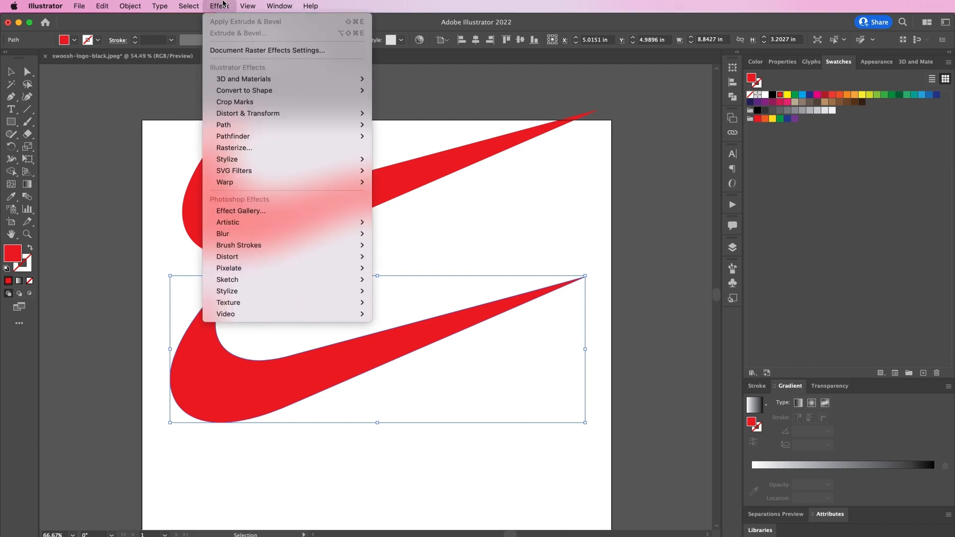
mouse_move(292, 79)
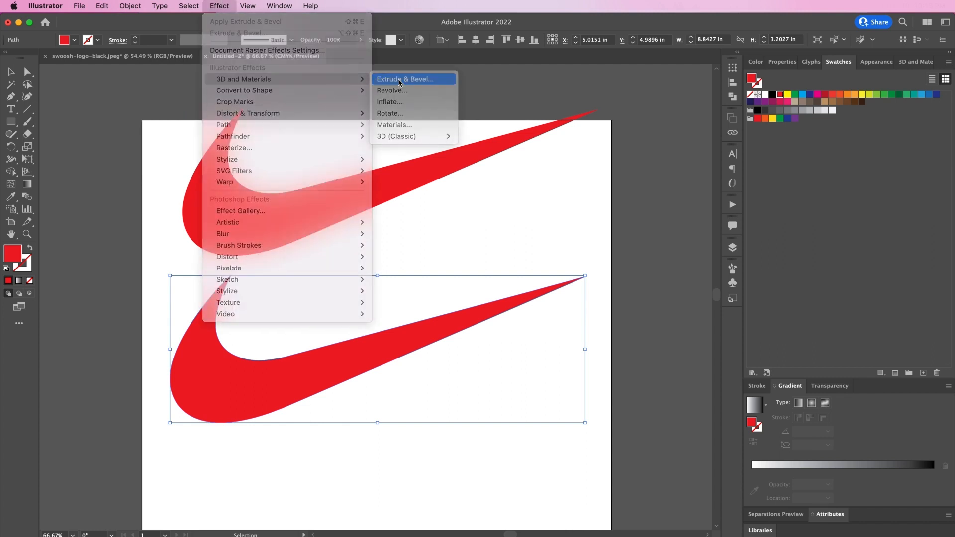
click(399, 82)
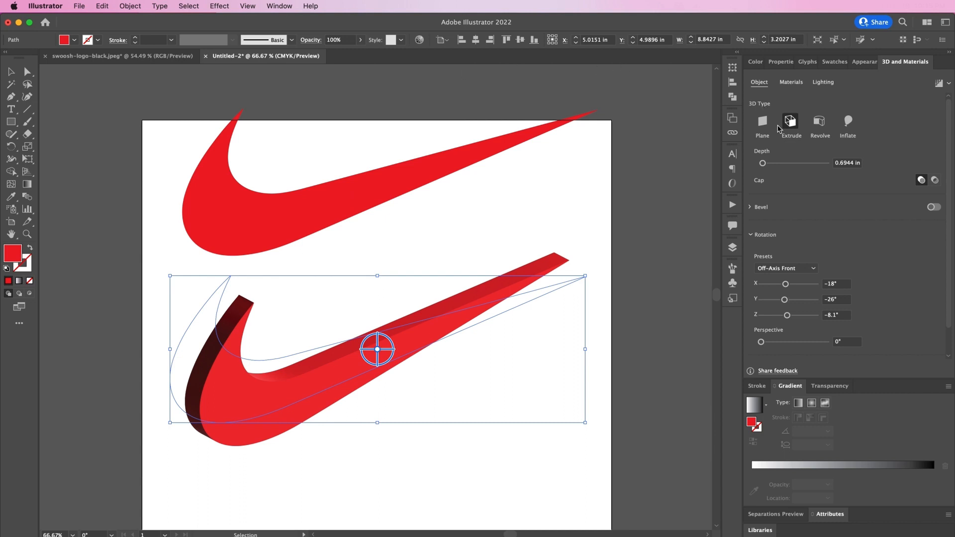
Step: Set the extruded swoosh's rotation preset to Front and its perspective to 160°, then deselect it
click(801, 268)
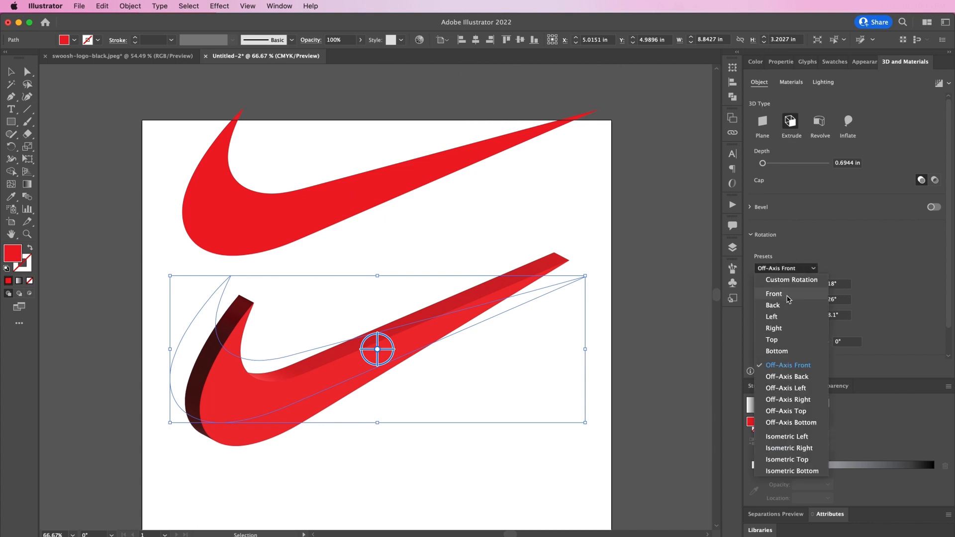
click(774, 294)
drag(762, 343, 827, 343)
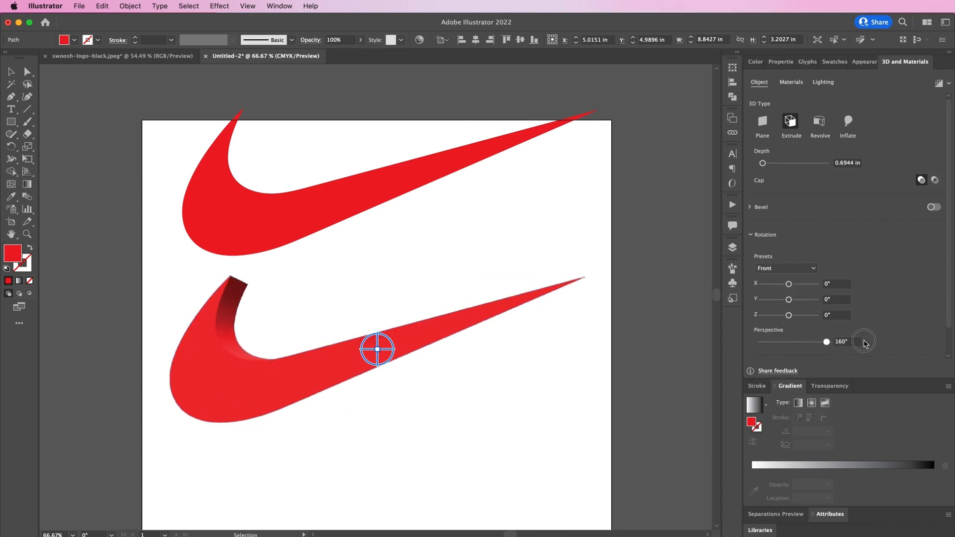
click(628, 246)
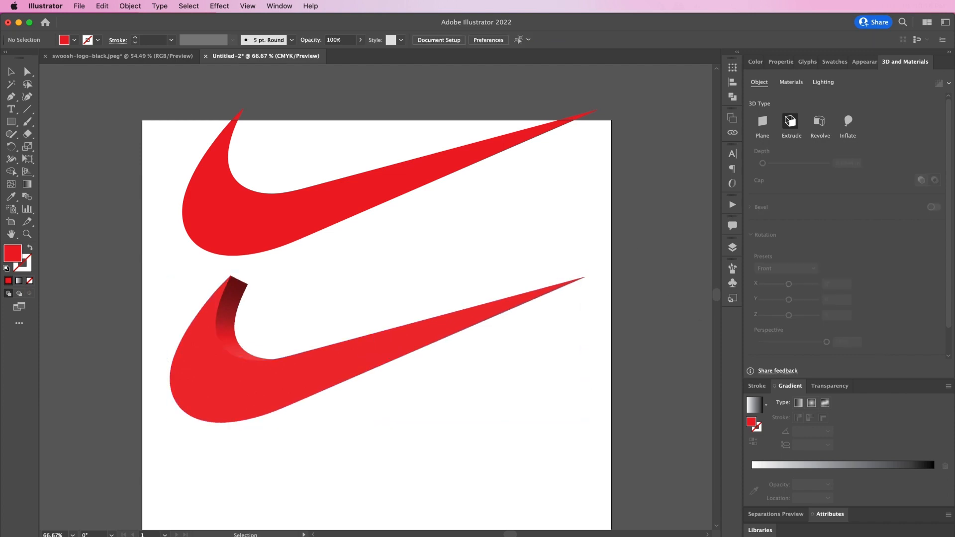
Step: Switch to Photoshop and create a portrait document 16 inches wide and 20 inches high at 300 pixels/inch
click(492, 536)
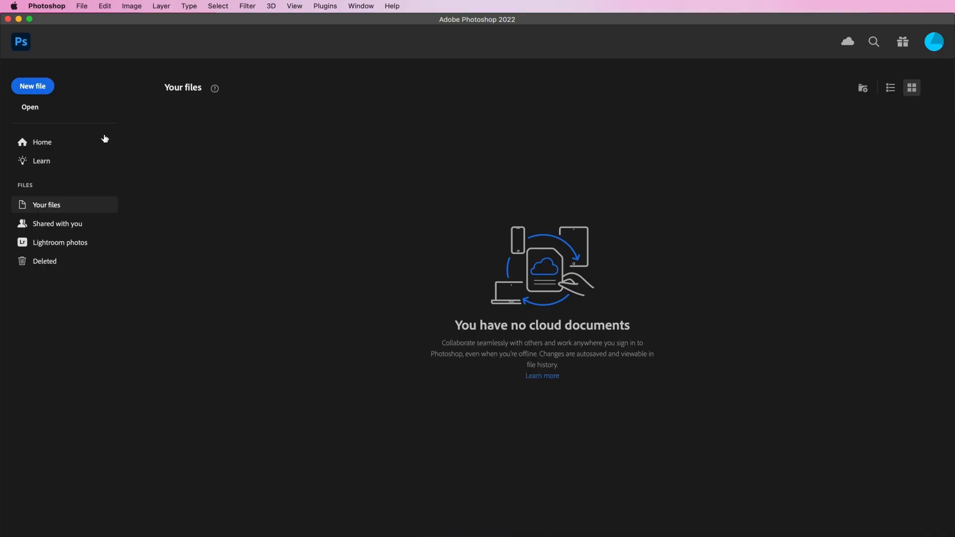
click(31, 95)
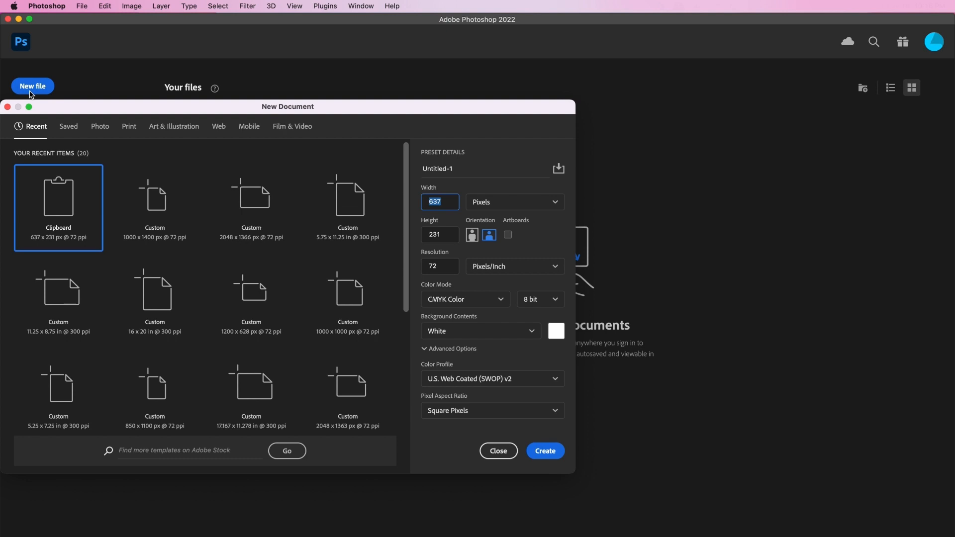
click(476, 202)
click(482, 241)
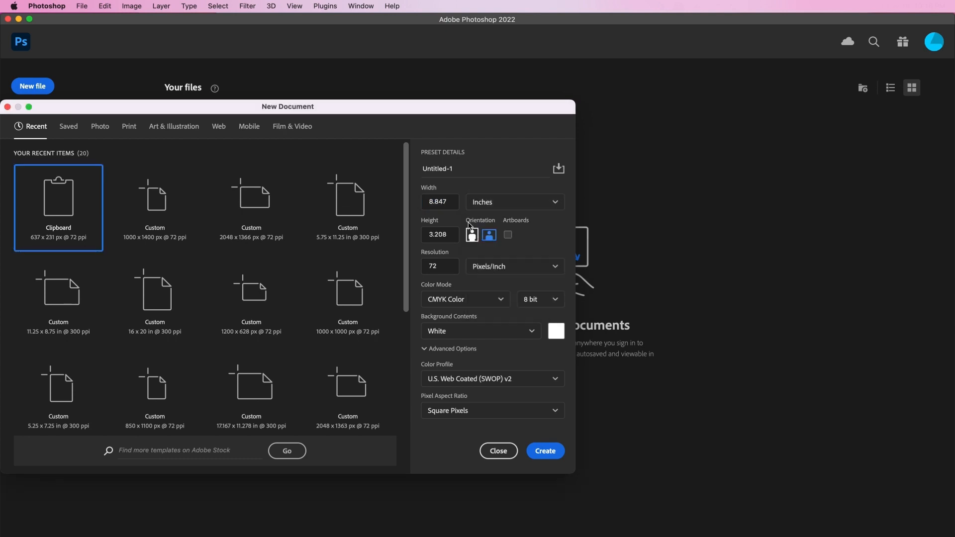
double_click(451, 201)
text(16)
double_click(448, 235)
text(20)
double_click(441, 267)
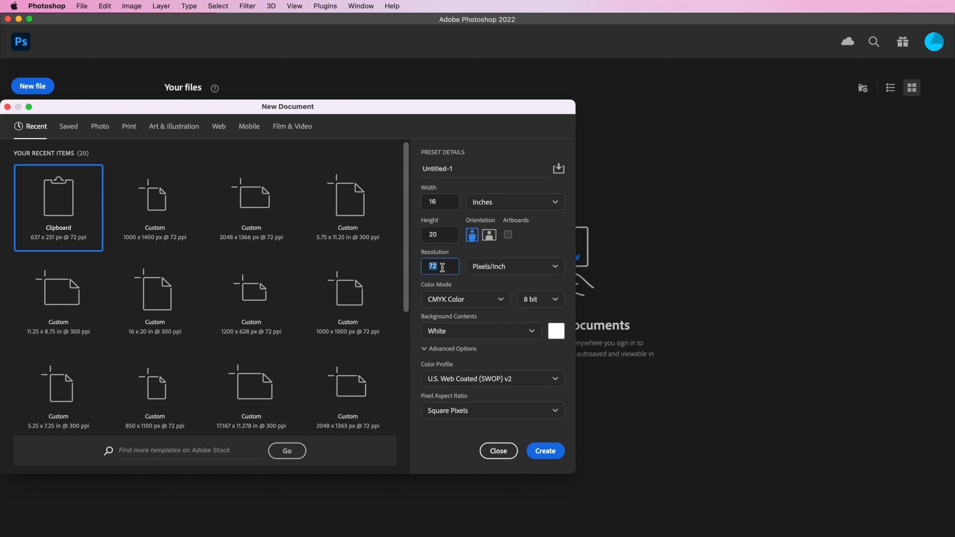
text(300)
click(546, 451)
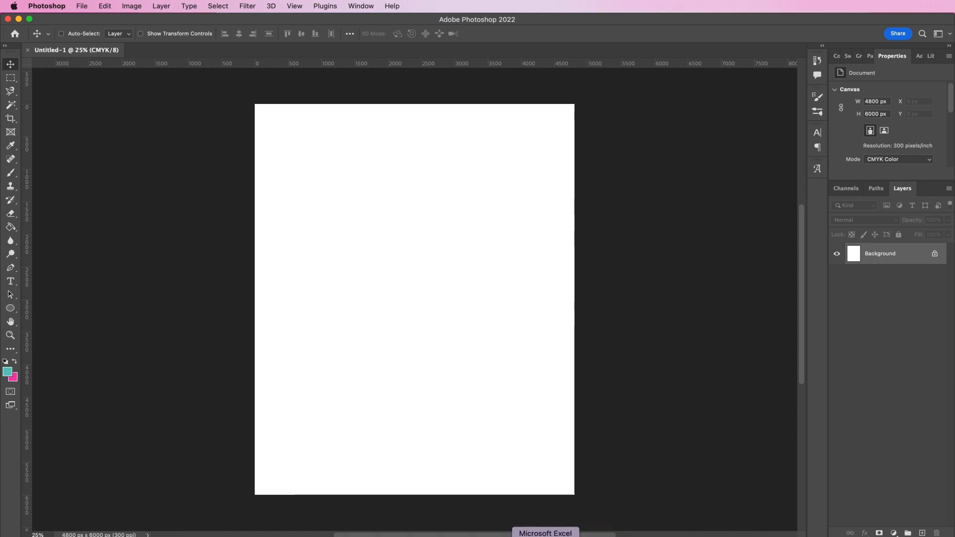
Step: Copy the extruded swoosh from Illustrator and paste it into the Photoshop document as a Smart Object
click(438, 536)
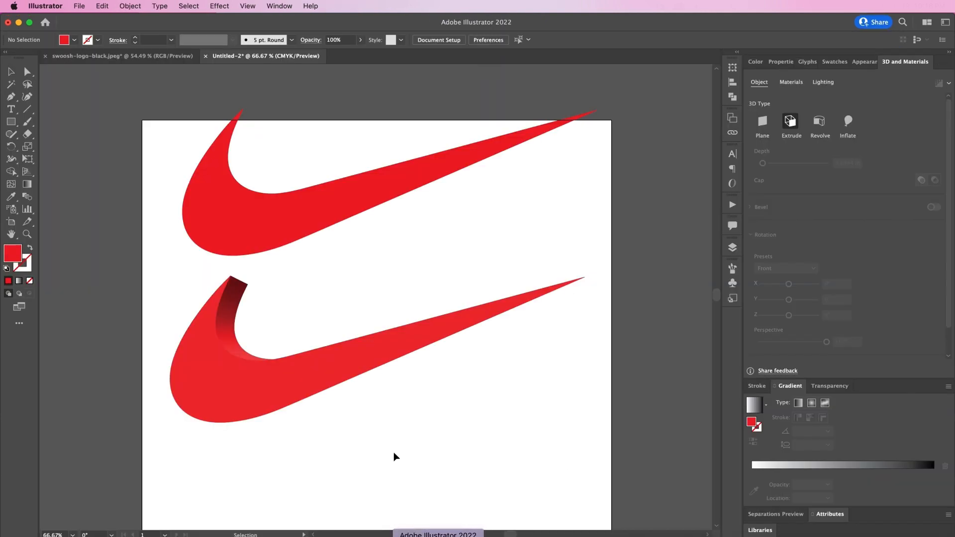
click(285, 373)
key(super+c)
key(v)
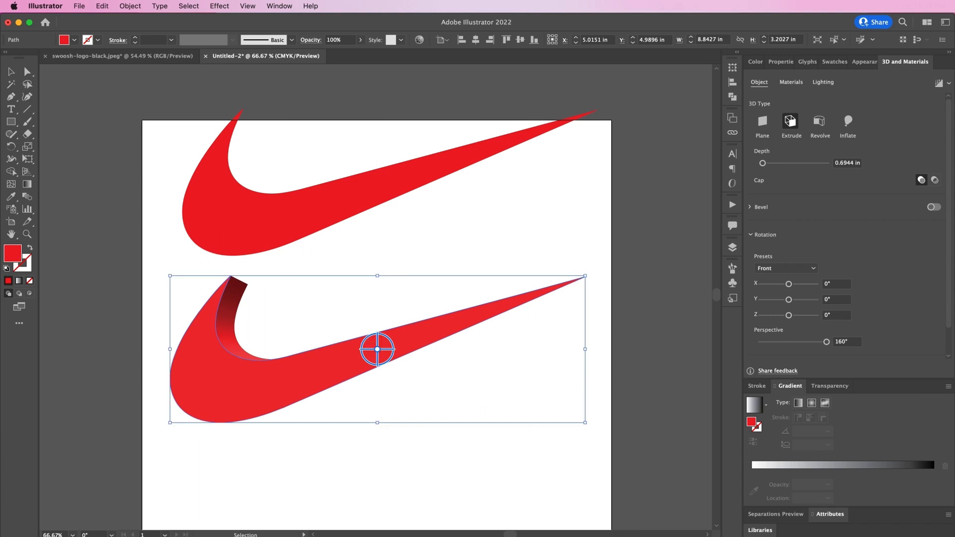
click(499, 535)
key(super+v)
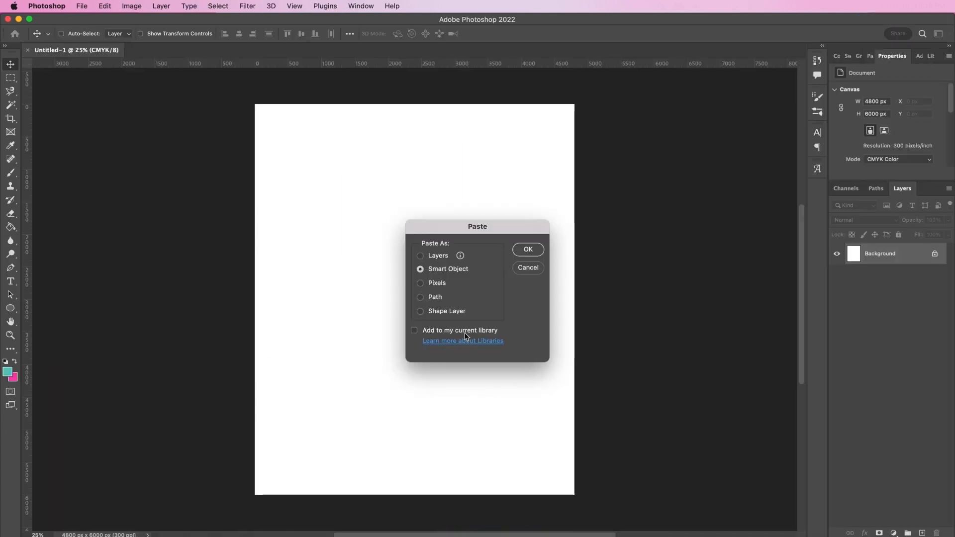
key(Return)
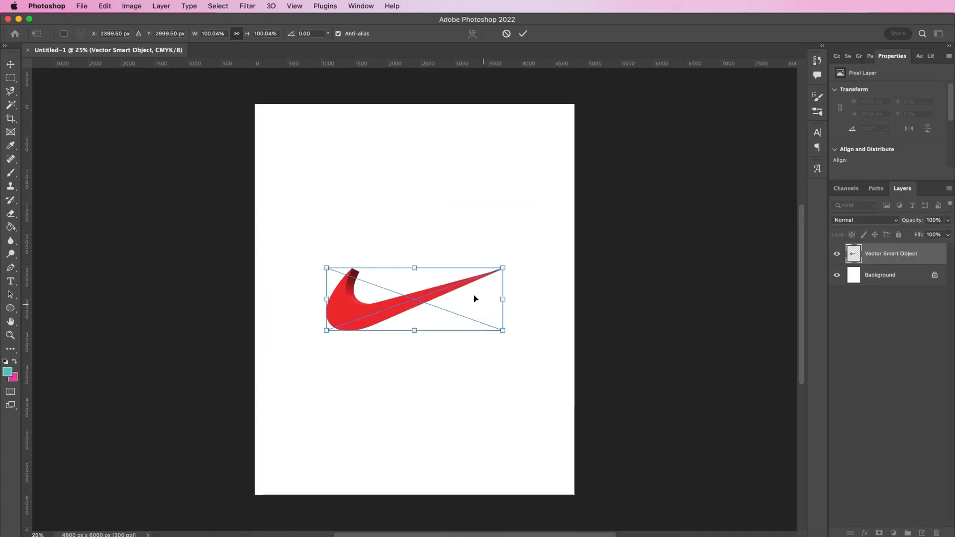
Step: Commit the extruded swoosh's placement and rename its layer as Bottom
key(super+plus)
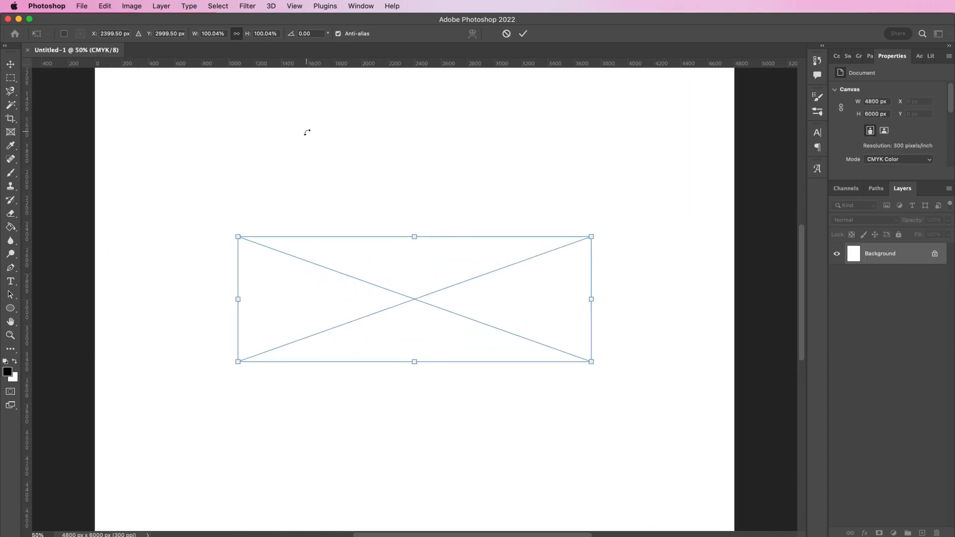
key(Return)
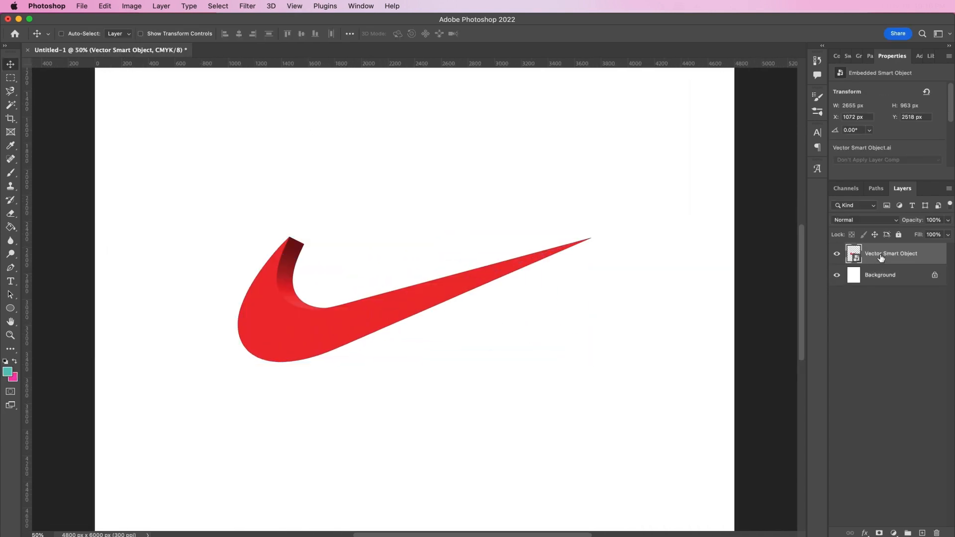
text(Bottom)
key(Return)
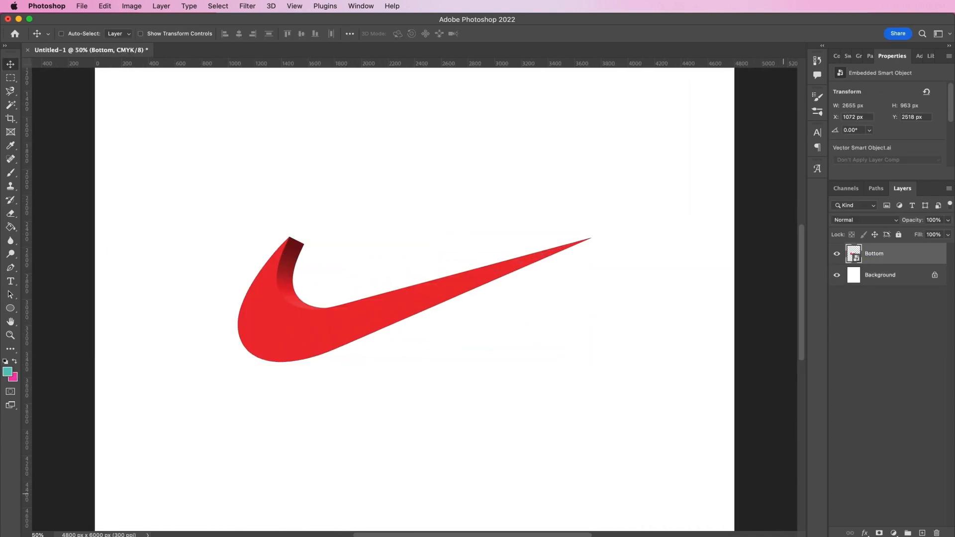
Step: Copy the flat red swoosh from Illustrator and place it in Photoshop as a Smart Object over the extruded one
click(438, 536)
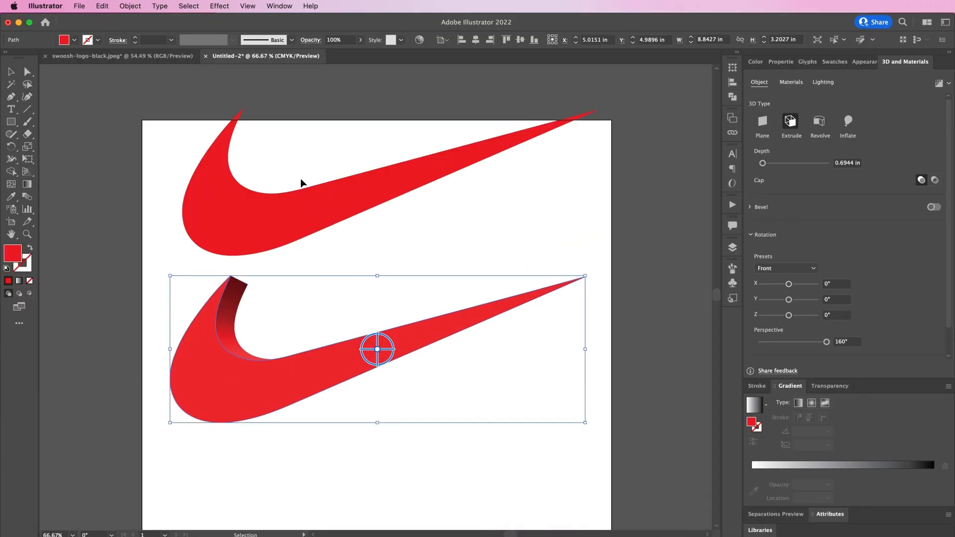
click(304, 210)
key(super+c)
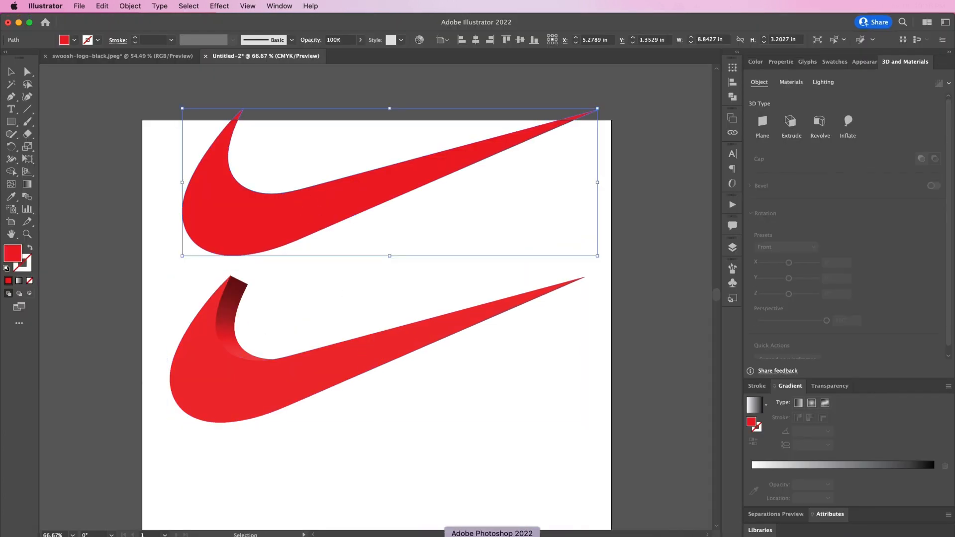
click(497, 534)
key(super+v)
key(Return)
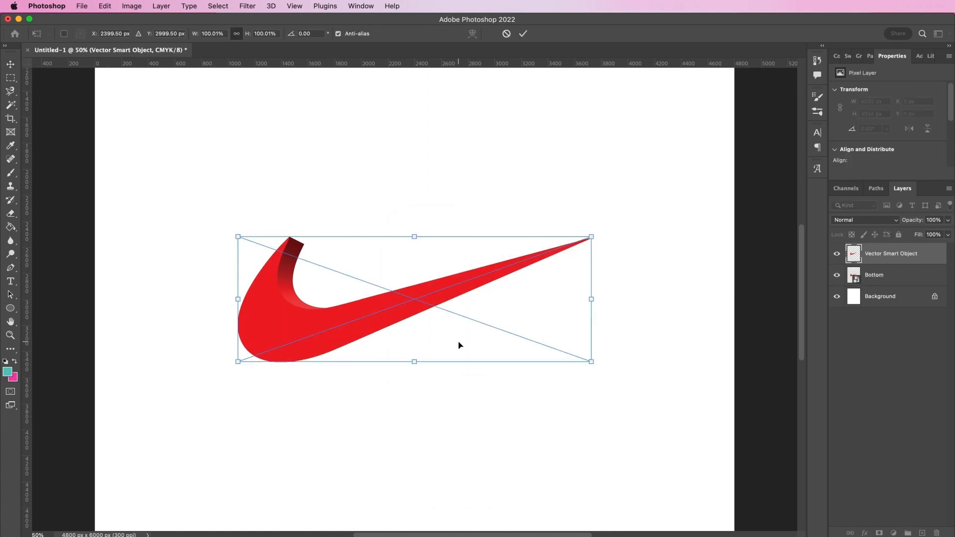
key(Return)
Step: Rename the flat swoosh's layer as Top
double_click(890, 254)
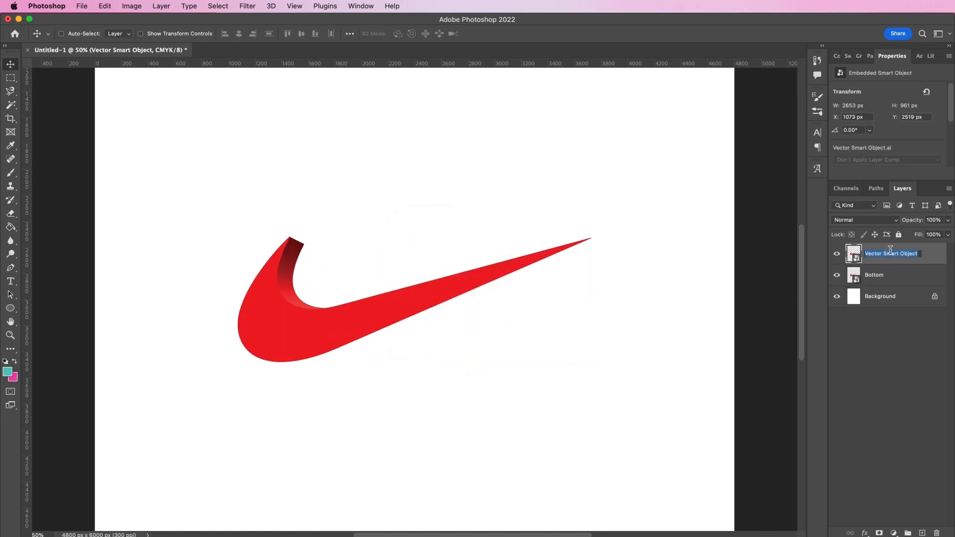
text(Top)
key(Return)
Step: Add a Solid Color fill layer directly above the Background layer with the color 1e2026
click(893, 299)
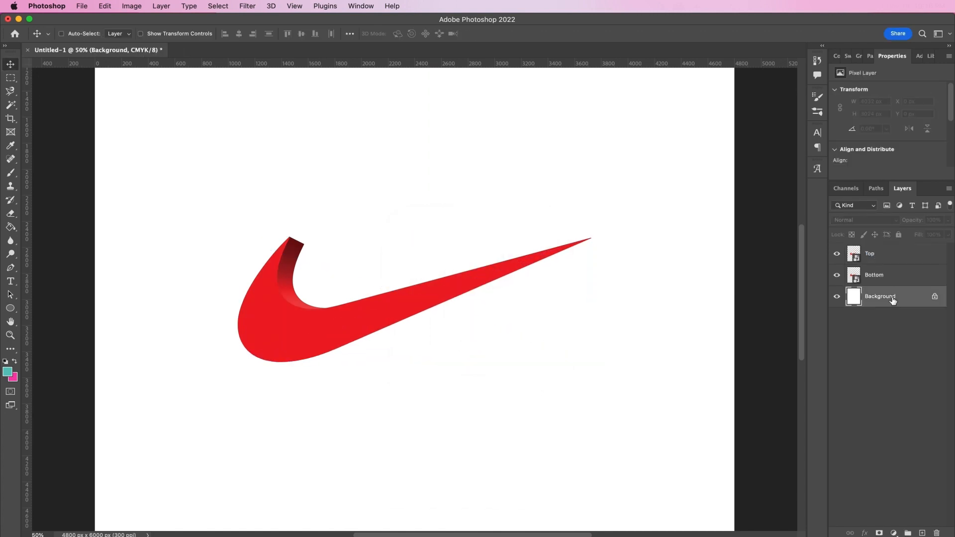
click(894, 533)
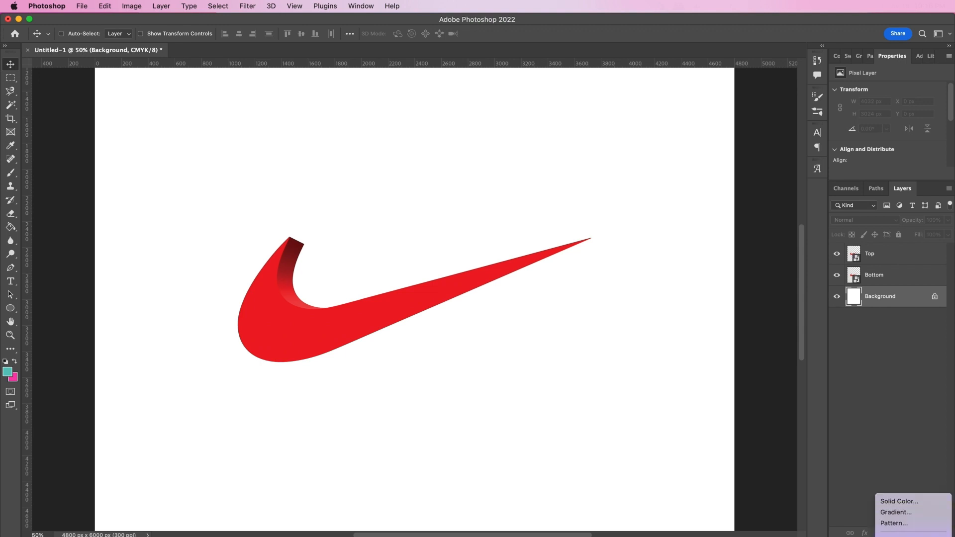
click(899, 360)
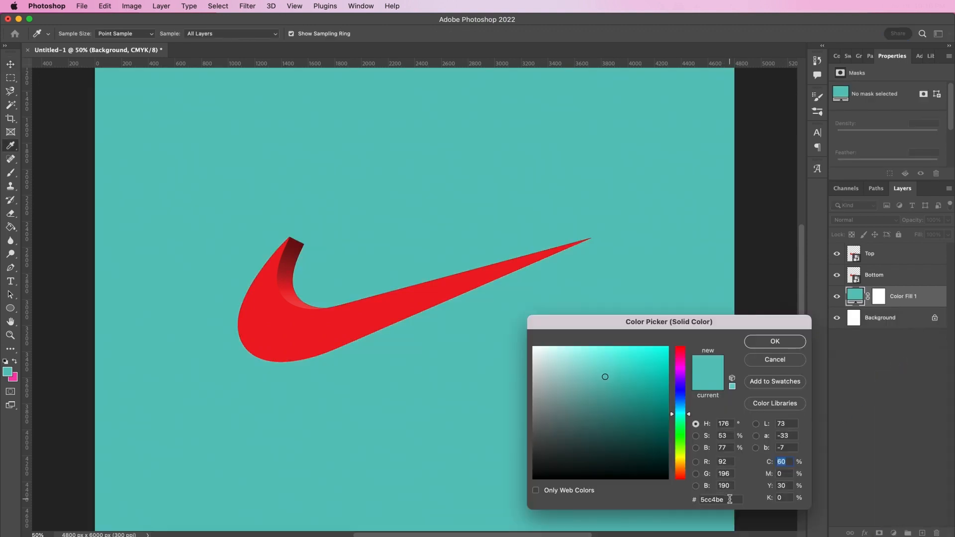
click(730, 500)
text(1e)
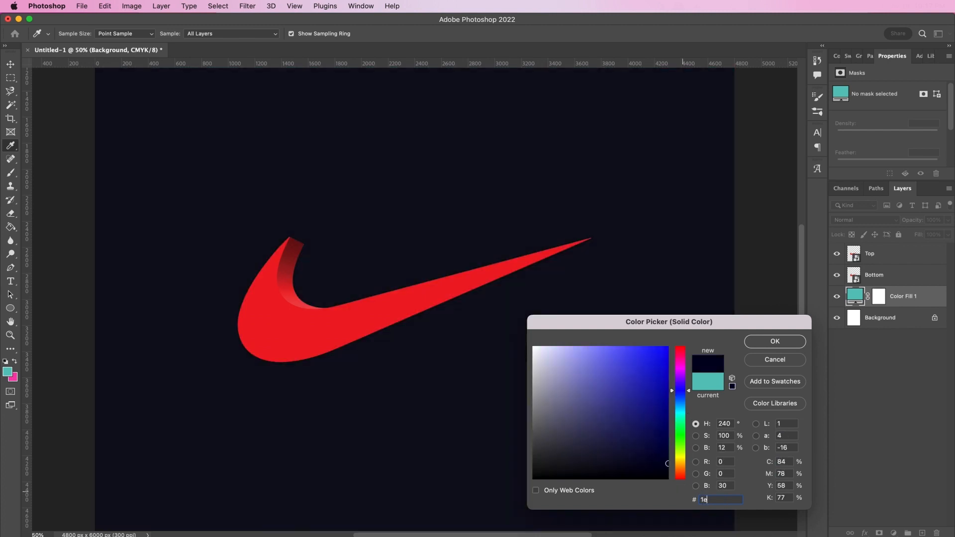
text(2026)
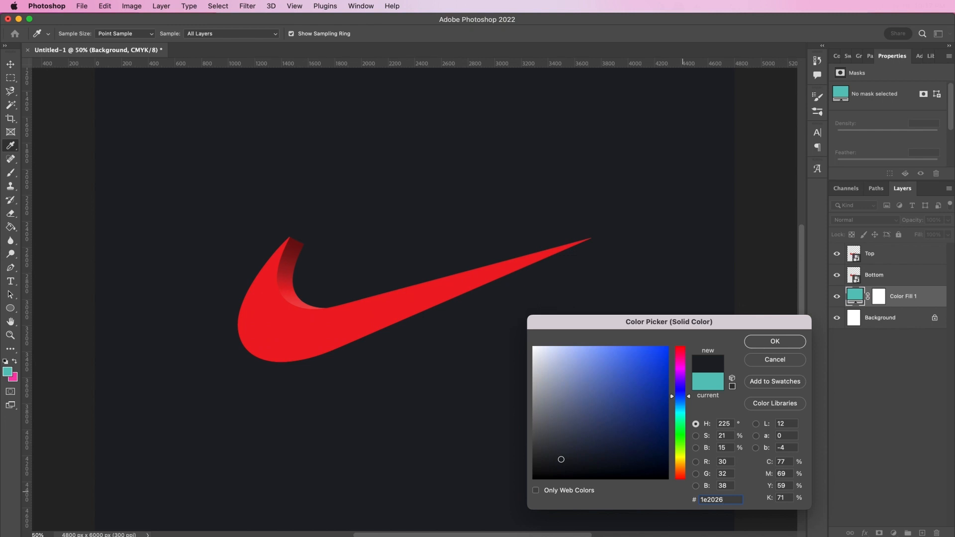
key(Return)
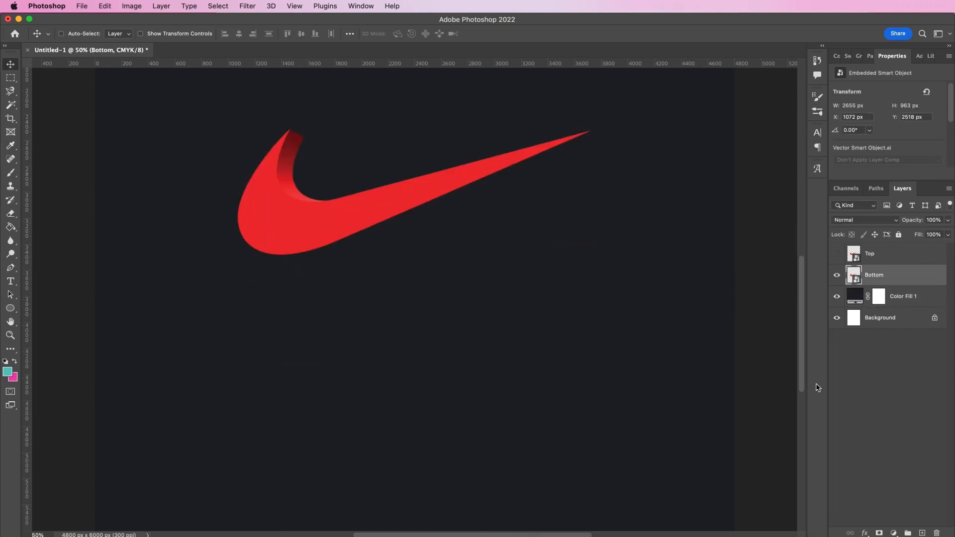
Step: Enable Bevel & Emboss on the Bottom layer with a size of 125 px and the triple-peaked gloss contour
double_click(900, 278)
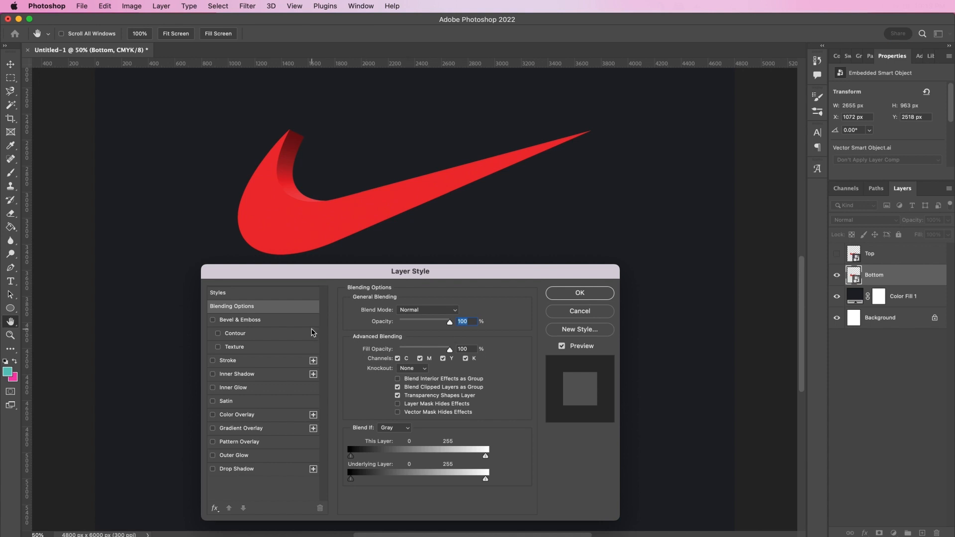
click(288, 323)
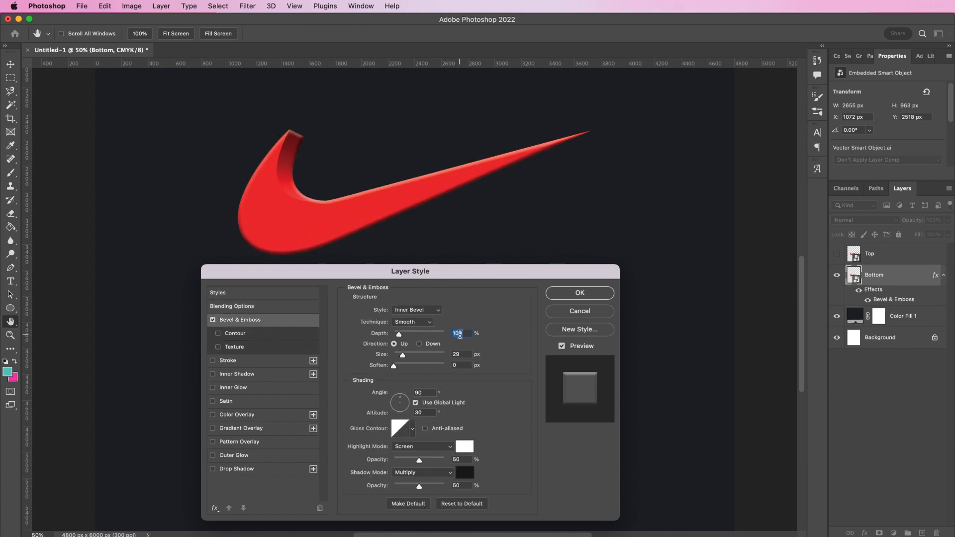
double_click(465, 357)
text(125)
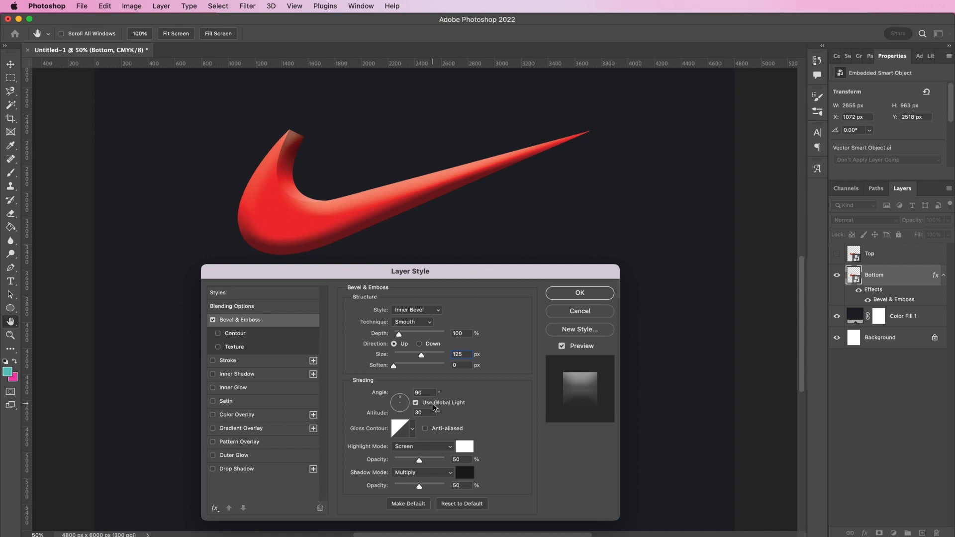
click(413, 429)
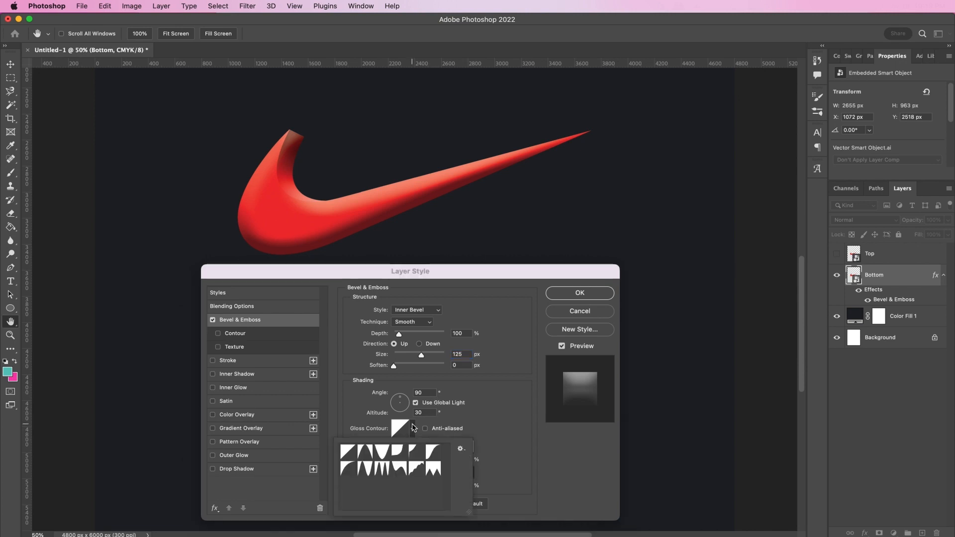
click(382, 473)
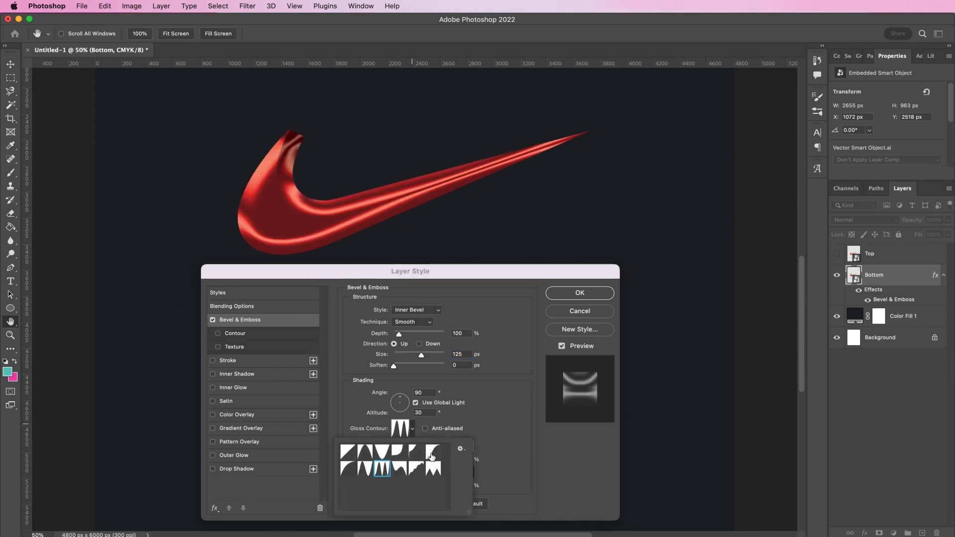
click(501, 444)
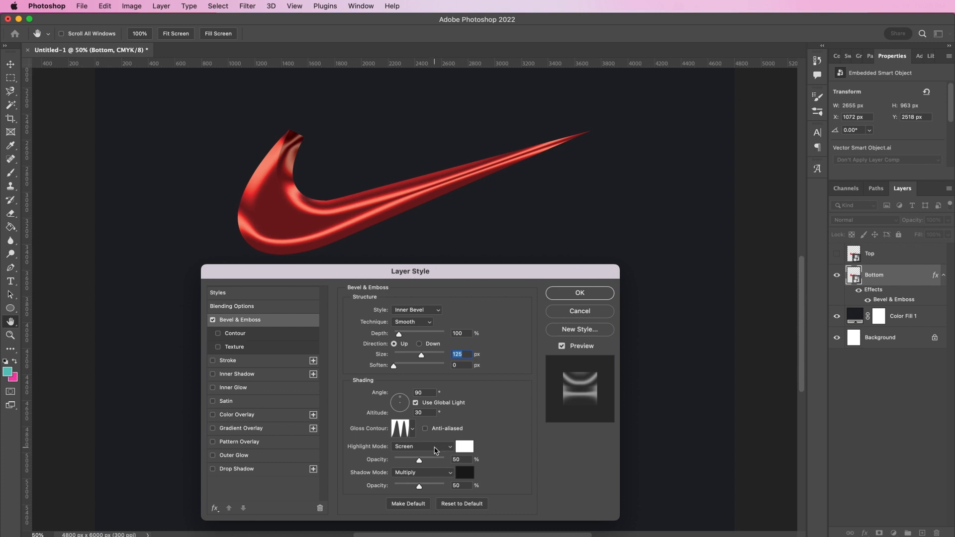
Step: Set the bevel's highlight mode to Luminosity at 17% opacity and its shadow opacity to 0%
click(434, 451)
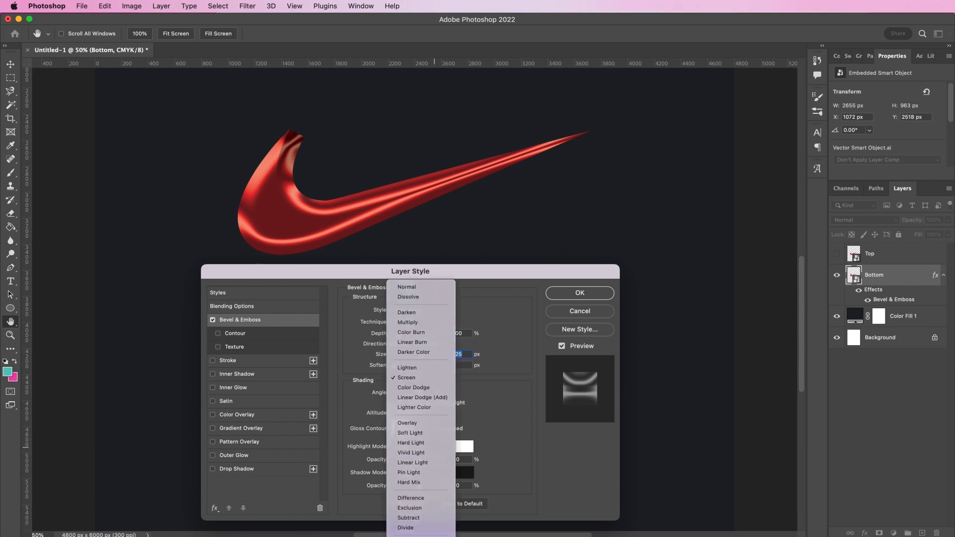
click(413, 528)
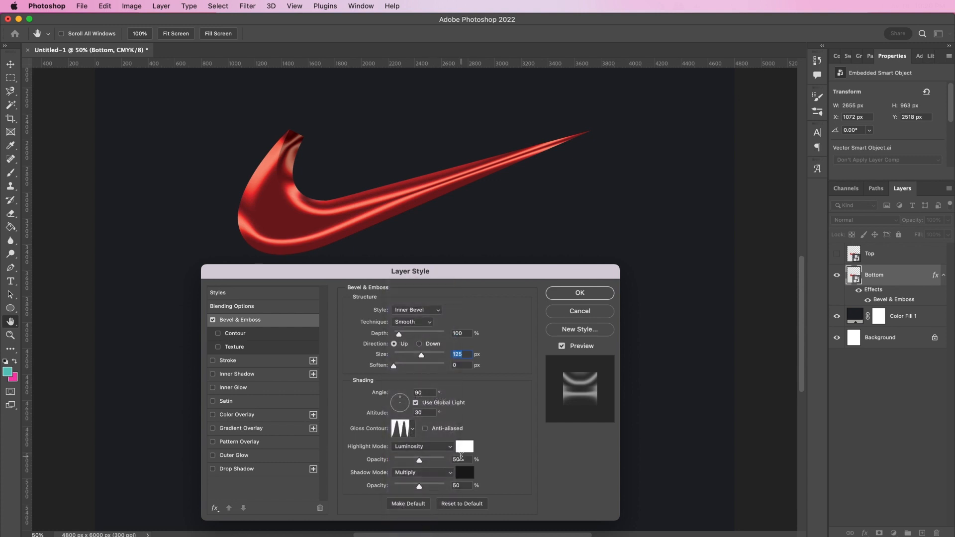
click(461, 457)
text(17)
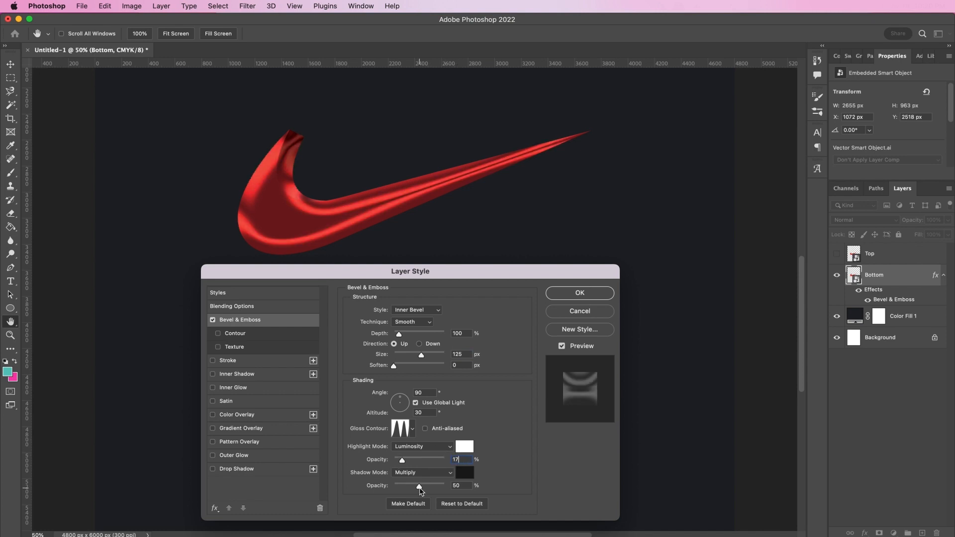
drag(420, 488, 394, 488)
Step: Set the bevel's highlight color to ee2d24 and enable its Contour with a range of 50%
click(465, 447)
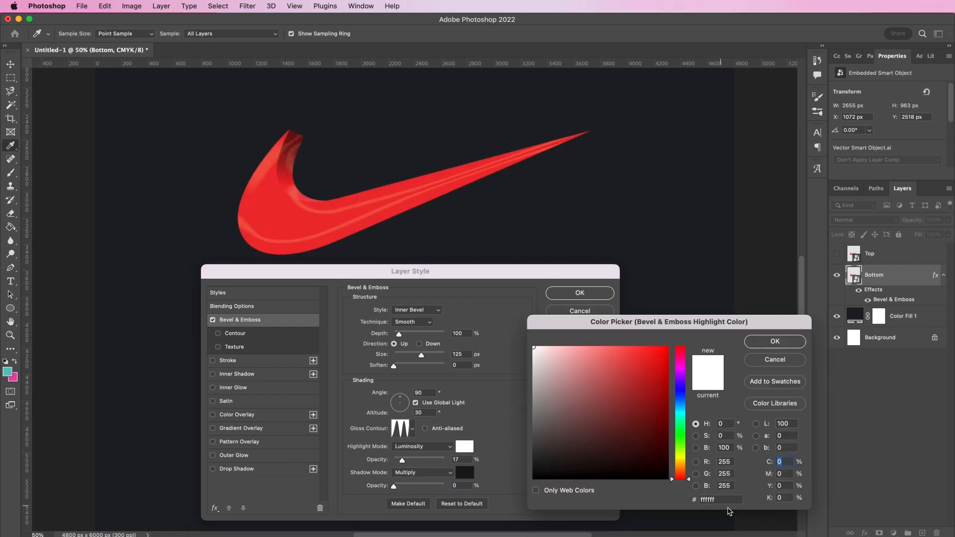
click(724, 500)
text(ee2d)
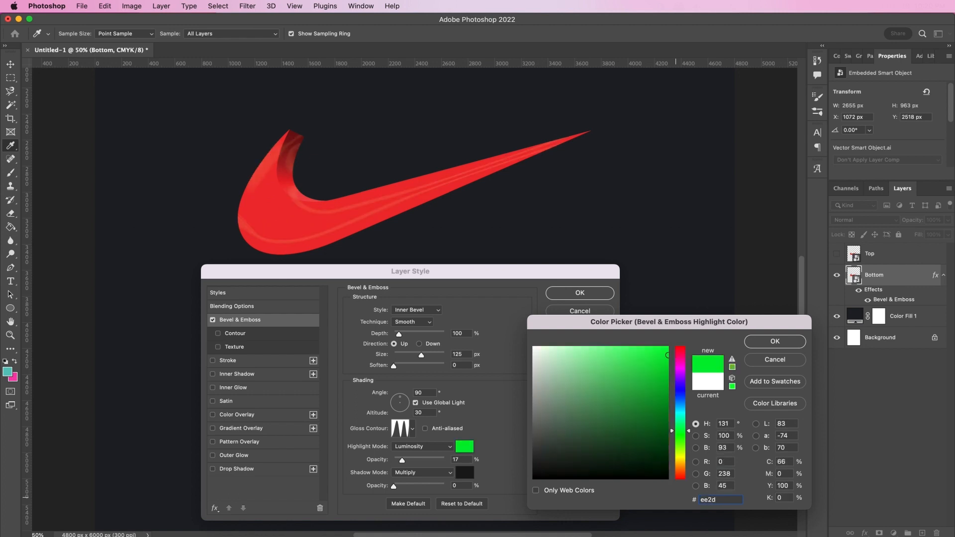
text(24)
key(Return)
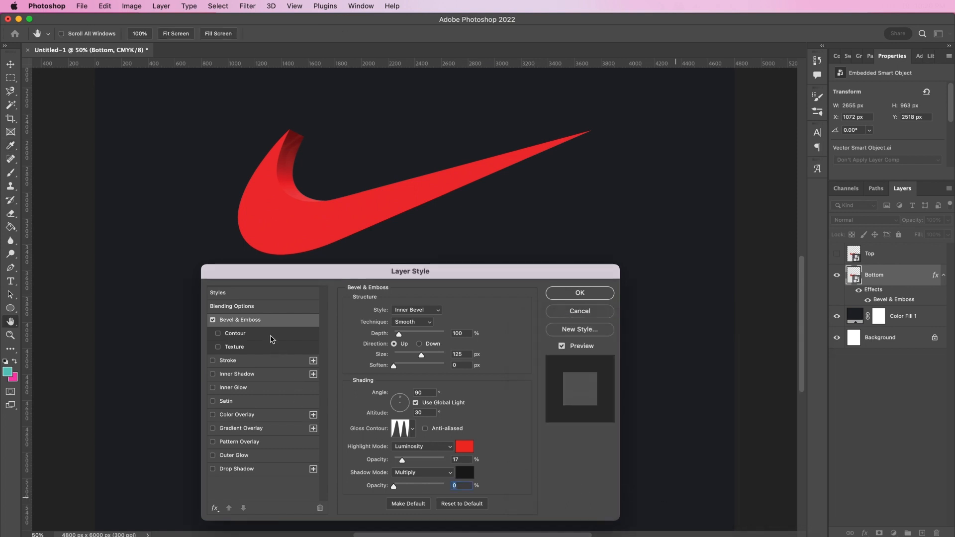
click(270, 337)
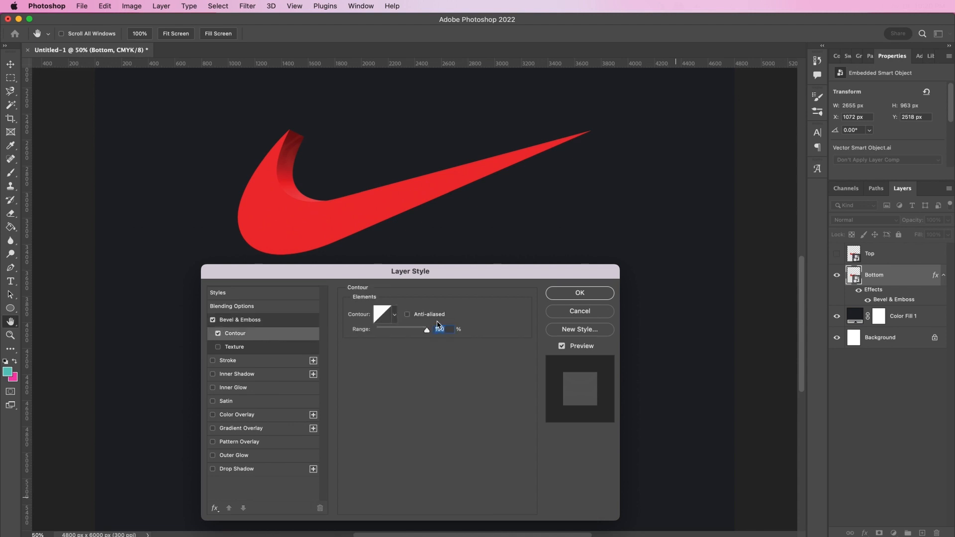
text(50)
Step: Enable a Stroke on the Bottom layer with a 2 px size, Center position and Hard Mix blend mode
click(248, 365)
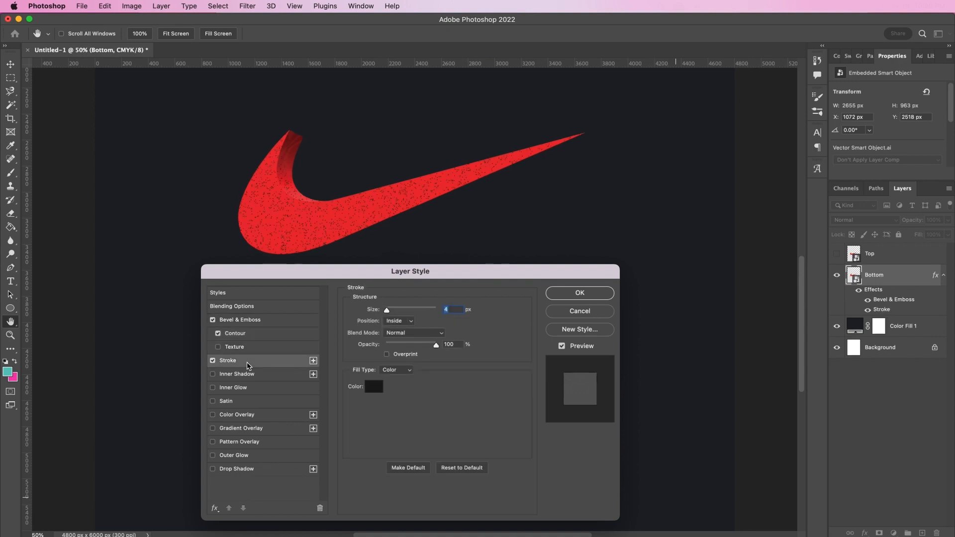
text(2)
click(410, 322)
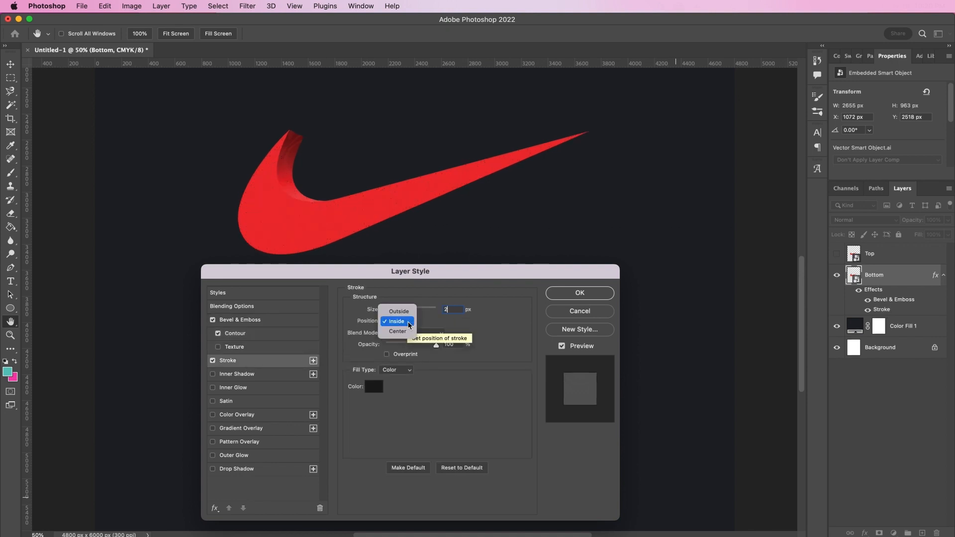
click(398, 332)
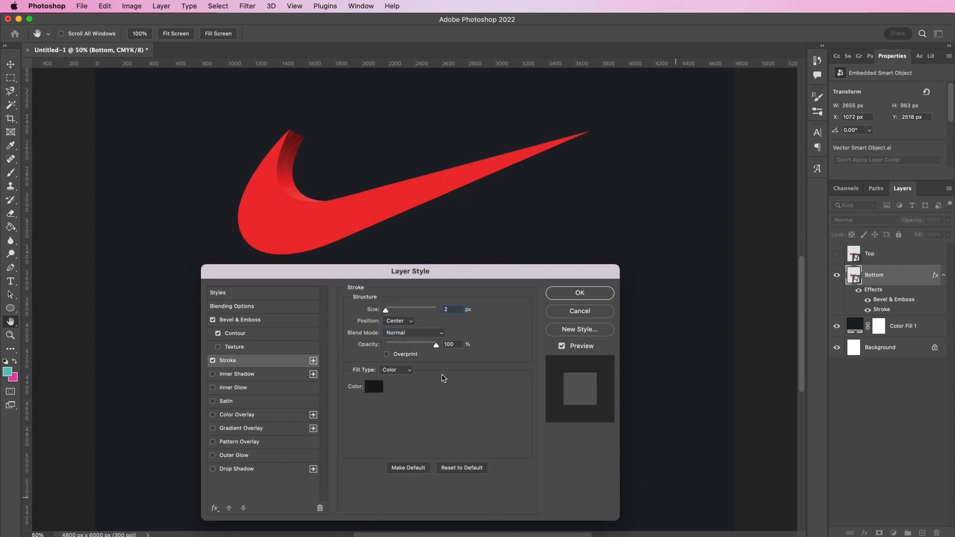
click(422, 334)
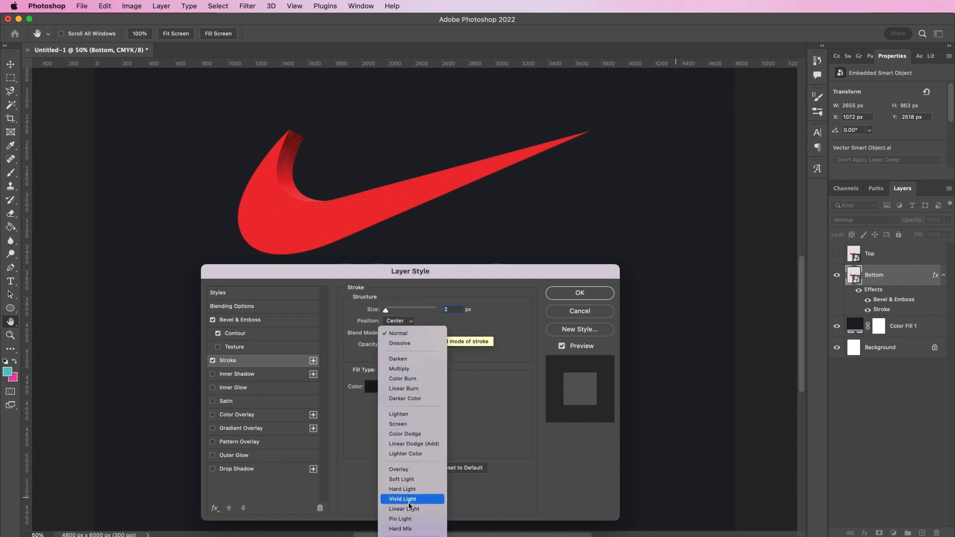
click(411, 530)
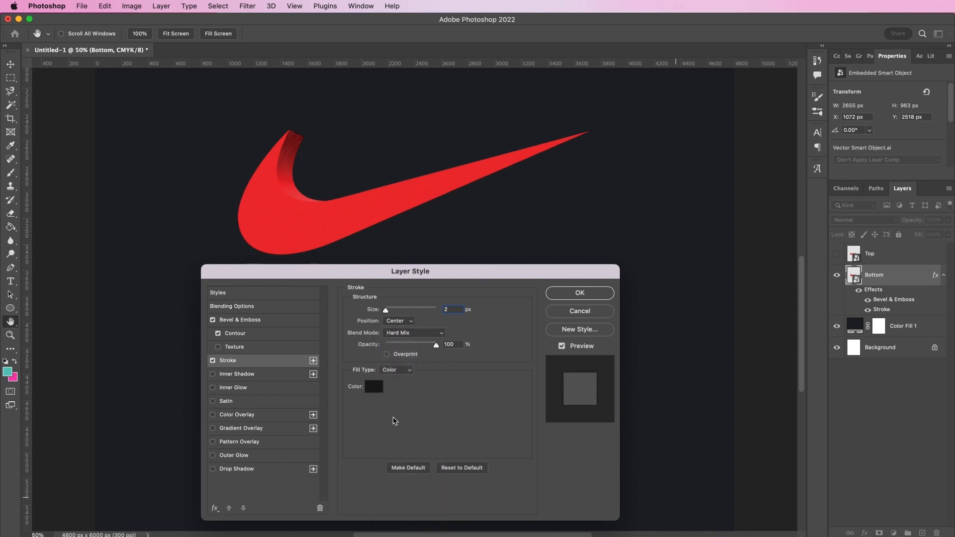
Step: Set the stroke color of the Bottom layer to c6509d
click(374, 388)
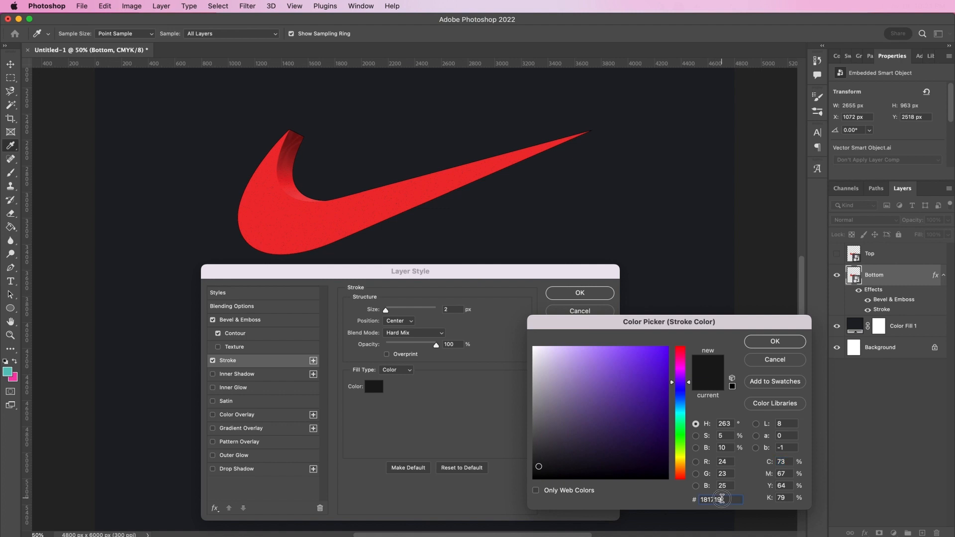
drag(722, 499, 688, 502)
text(c)
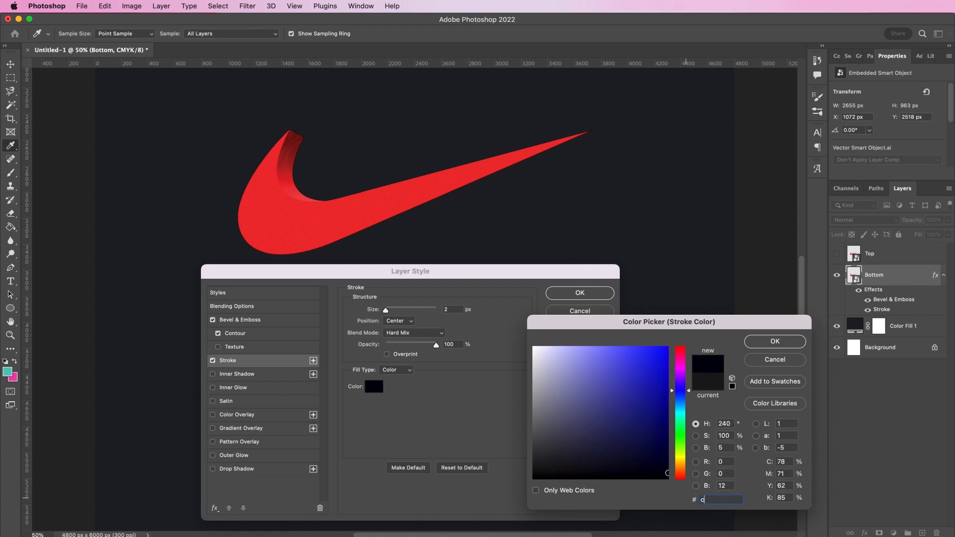
text(65)
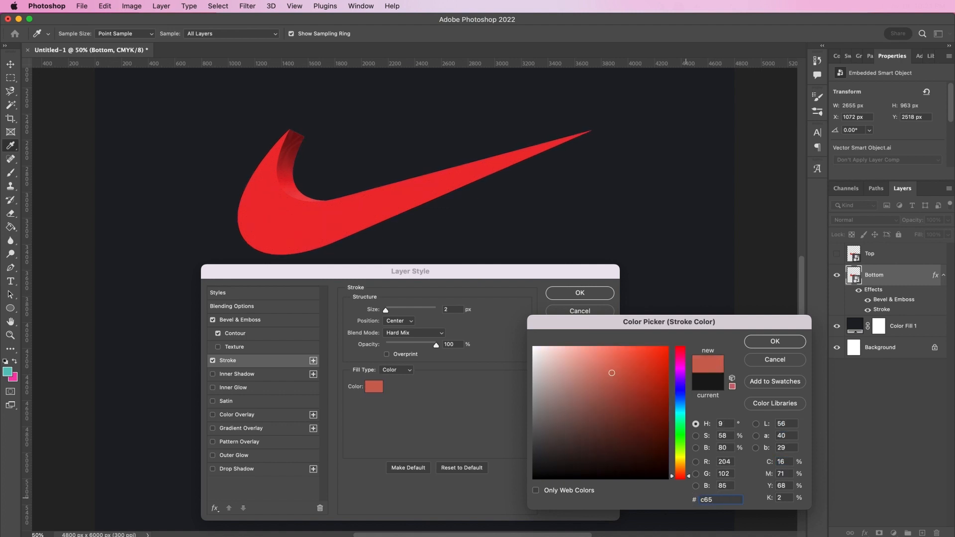
text(09)
text(8)
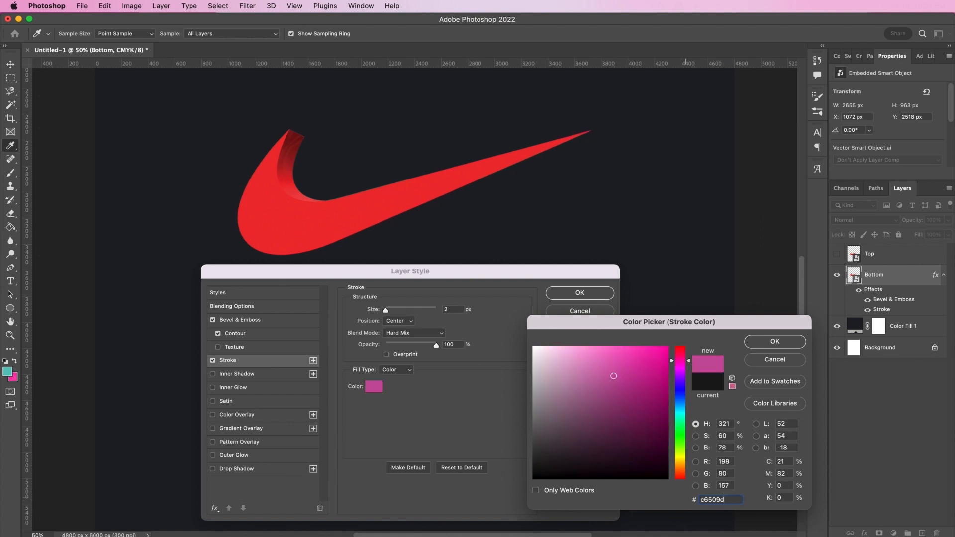
key(Return)
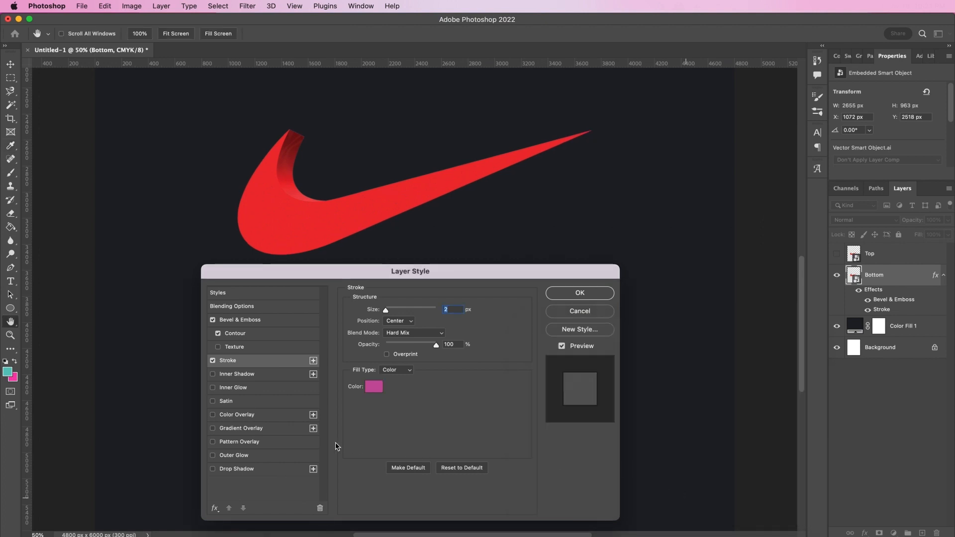
Step: Enable an Inner Shadow on the Bottom layer and set its color to 070808
click(237, 376)
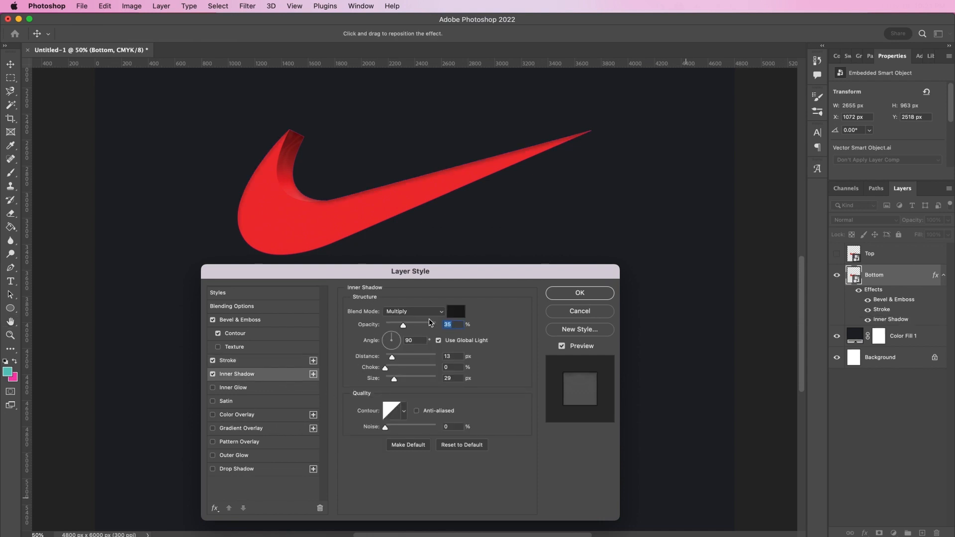
click(456, 314)
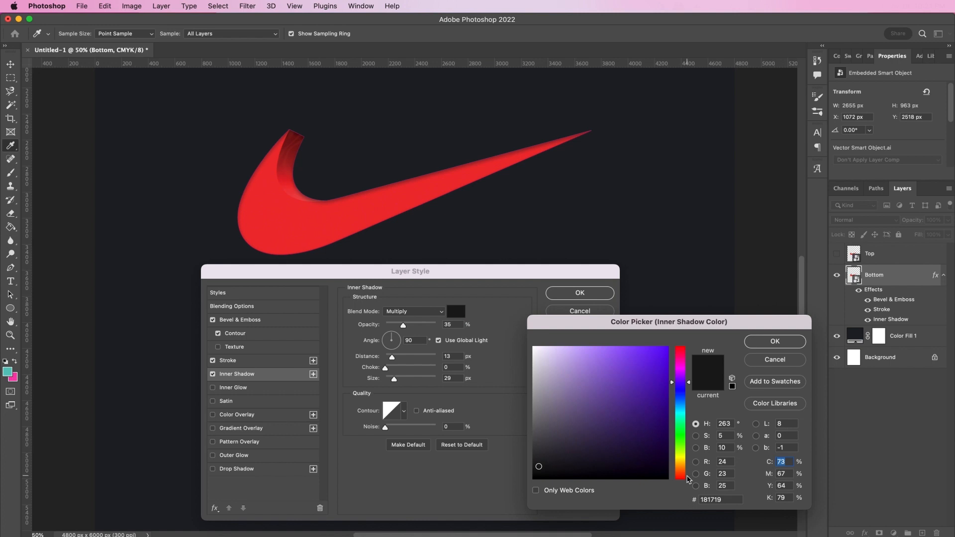
click(709, 499)
text(070)
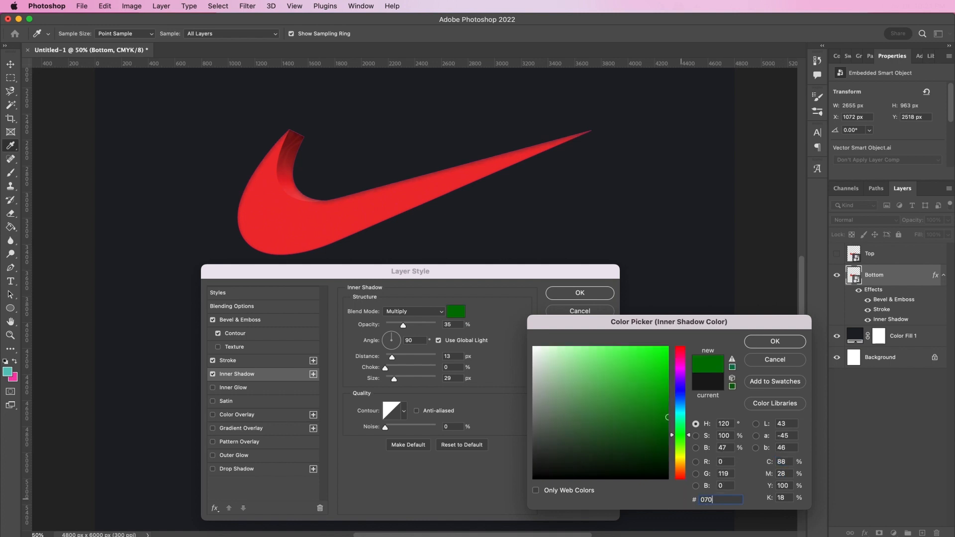
text(808)
key(Return)
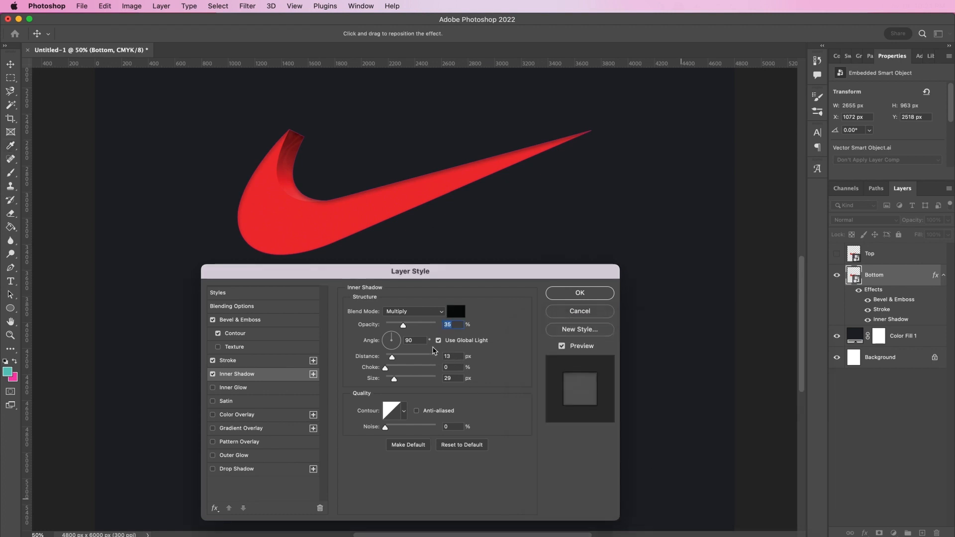
Step: Set the inner shadow's distance to 3 px and its size to 7 px
double_click(455, 358)
text(3)
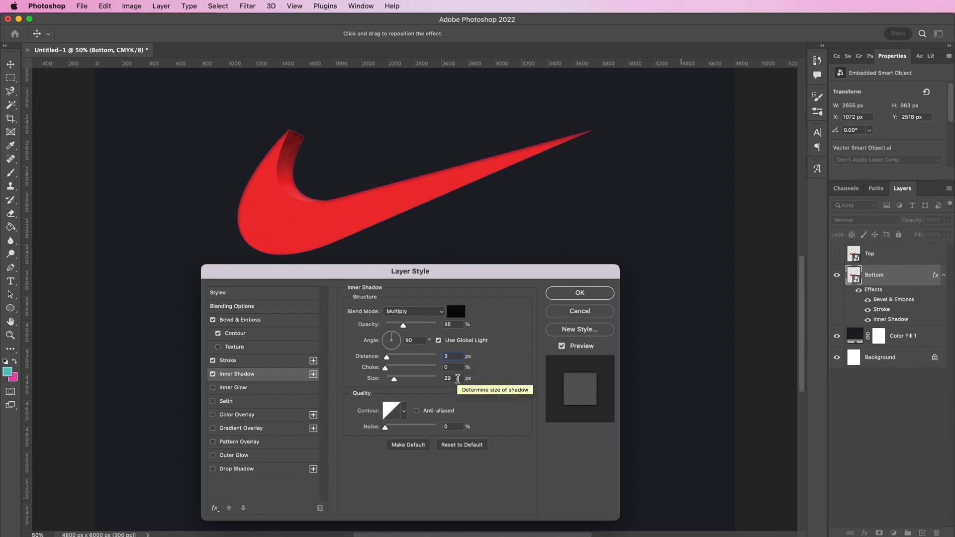
text(7)
Step: Enable Satin on the Bottom layer with the Color Burn blend mode and 75% opacity
click(225, 402)
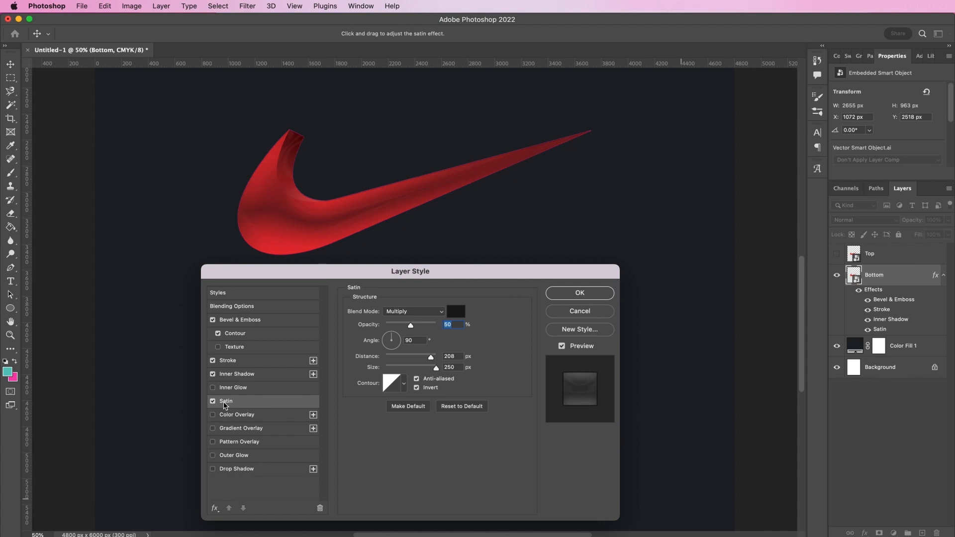
click(398, 313)
click(397, 322)
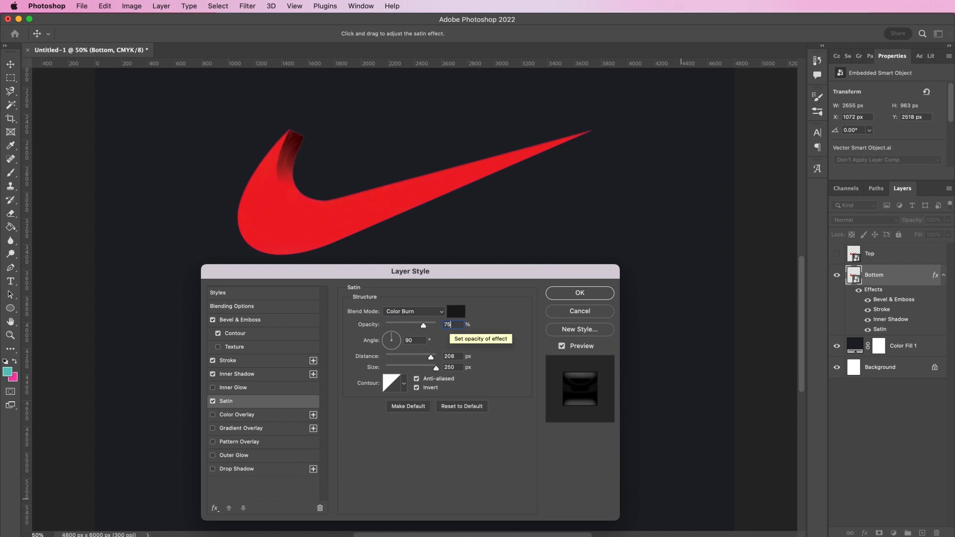
text(75)
Step: Set the satin color of the Bottom layer to b83c4e
click(456, 312)
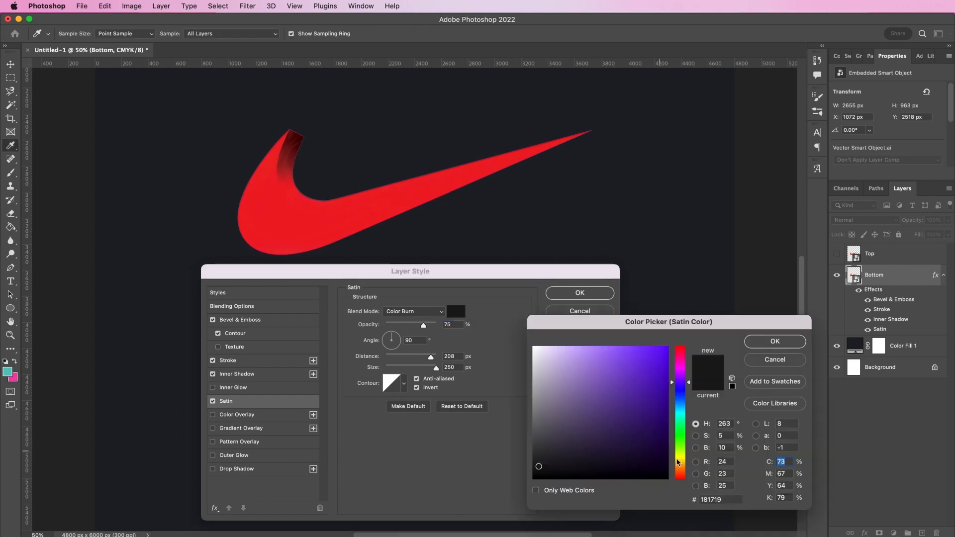
click(730, 499)
double_click(730, 500)
text(b8)
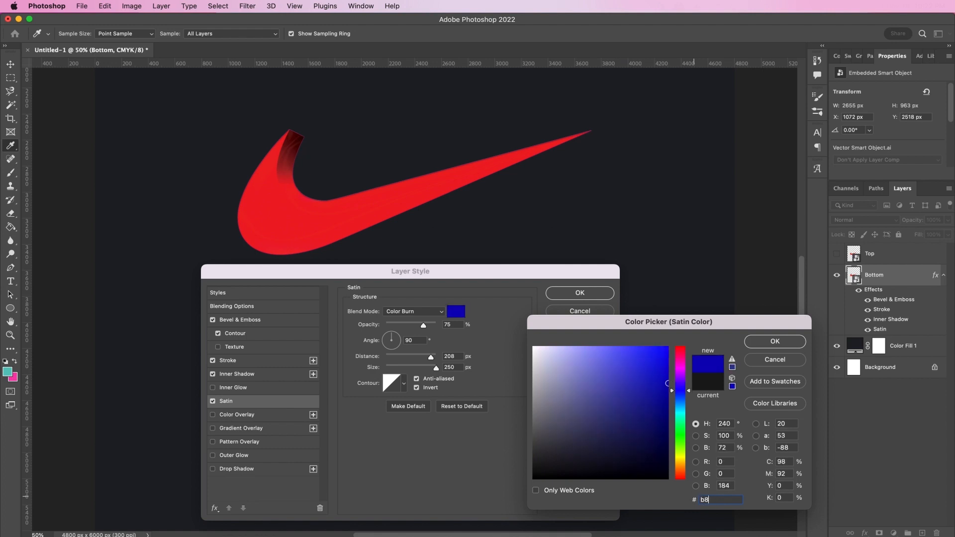
text(3c)
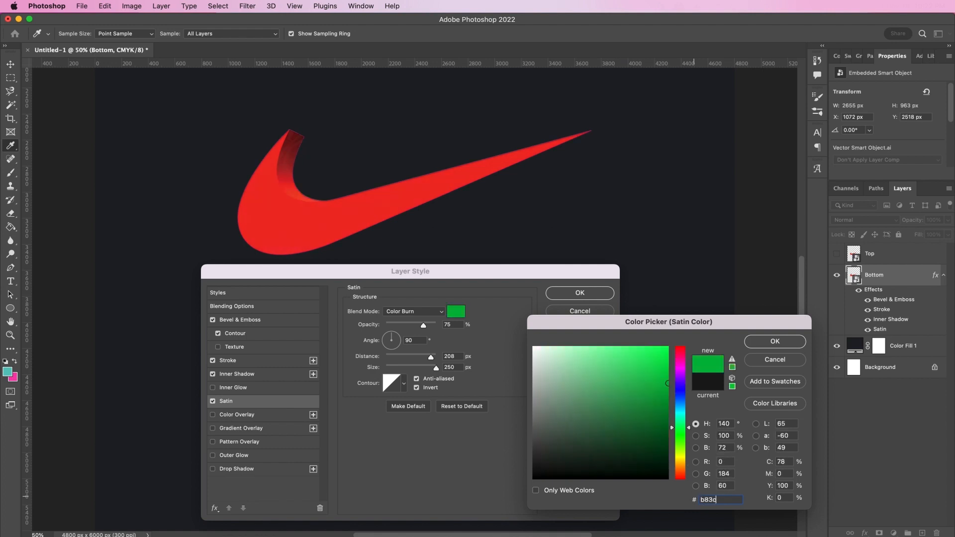
text(4)
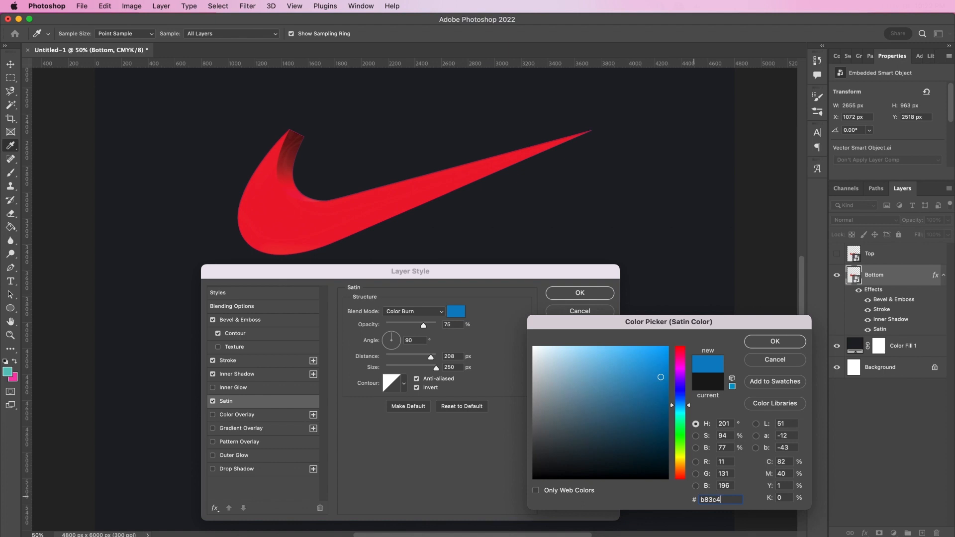
text(e)
key(Return)
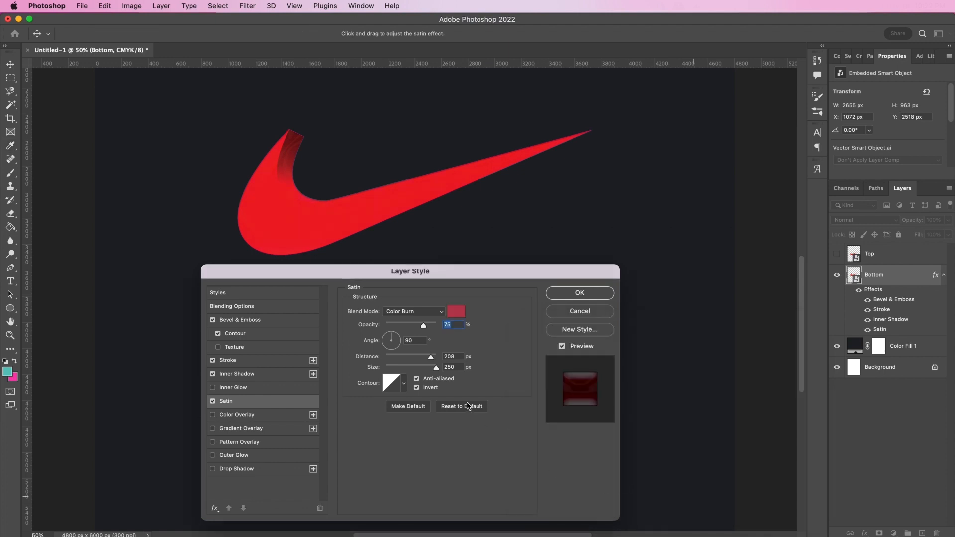
Step: Set the satin distance to 10 px and size to 60 px, and choose the shallow cove-shaped contour preset
double_click(449, 356)
text(10)
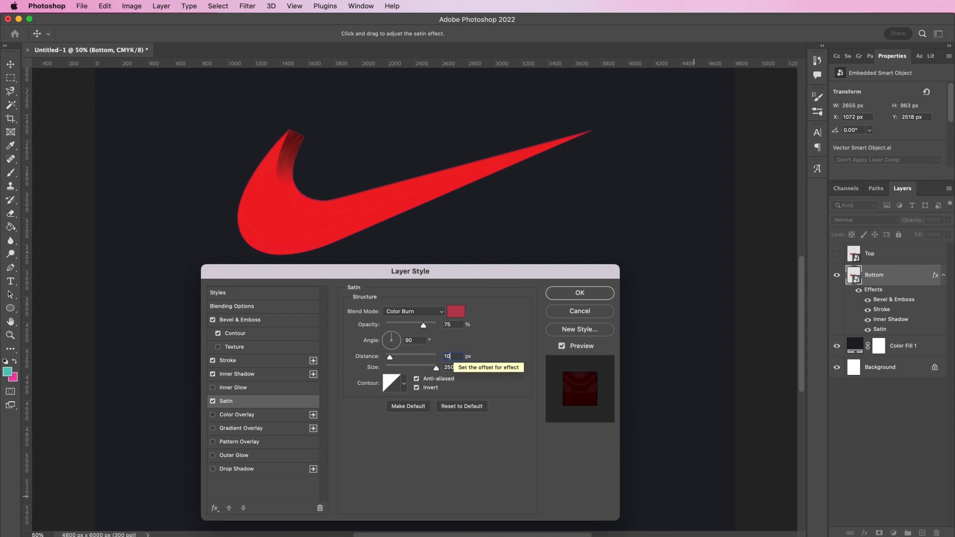
double_click(455, 366)
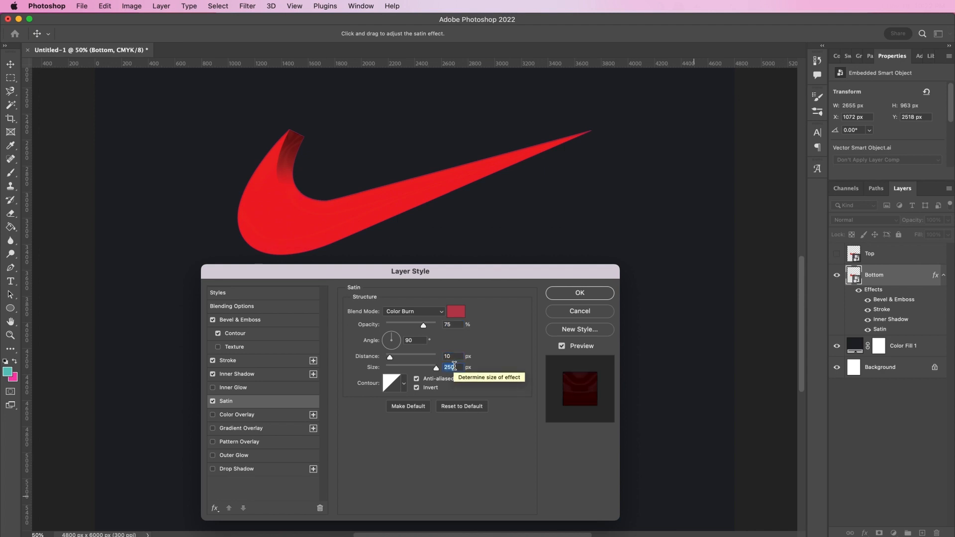
text(60)
click(404, 384)
click(408, 413)
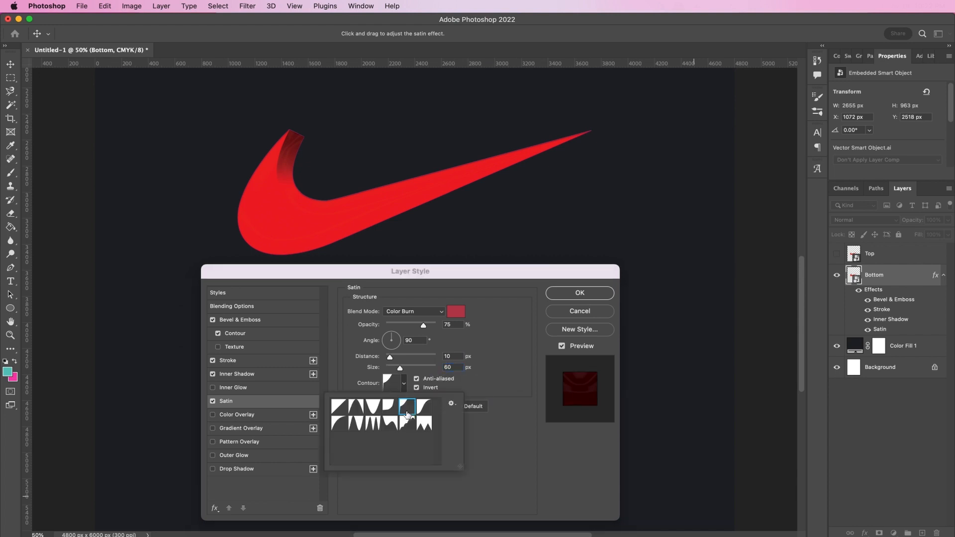
click(481, 457)
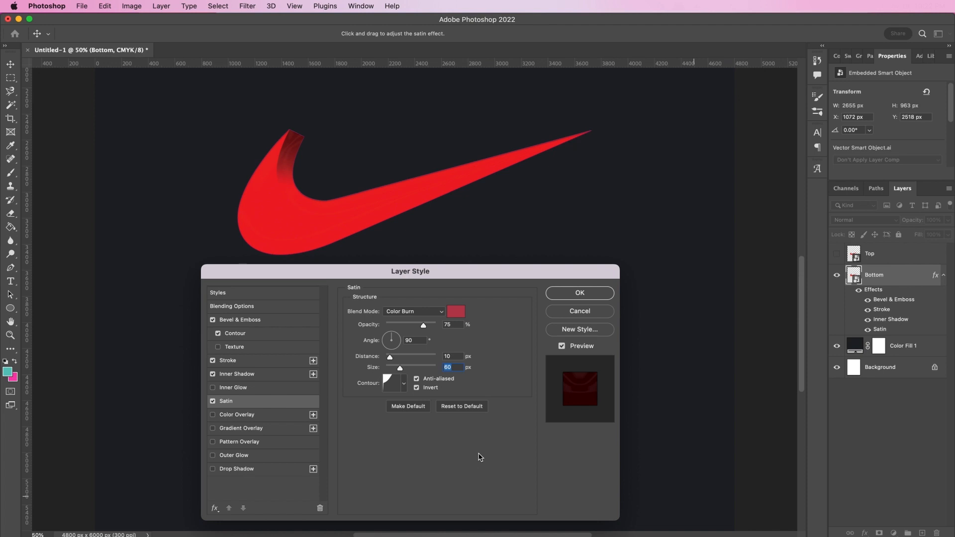
Step: Enable a Color Overlay on the Bottom layer with the Exclusion blend mode
click(276, 419)
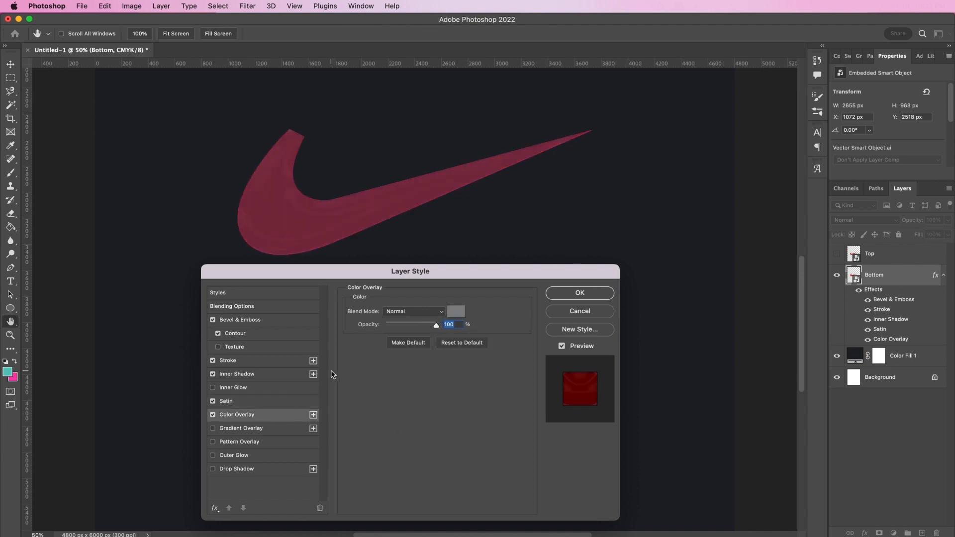
click(408, 311)
scroll(417, 418, down, 2)
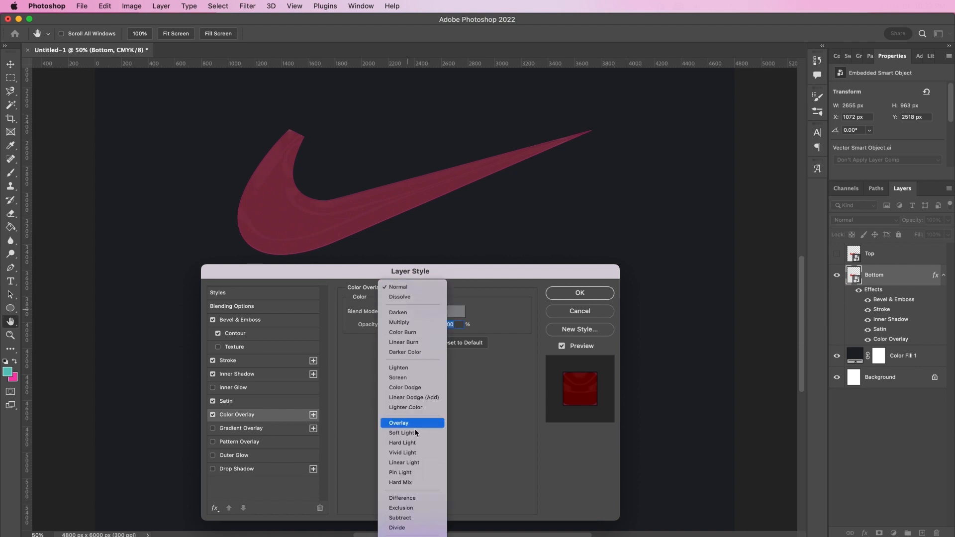
click(408, 508)
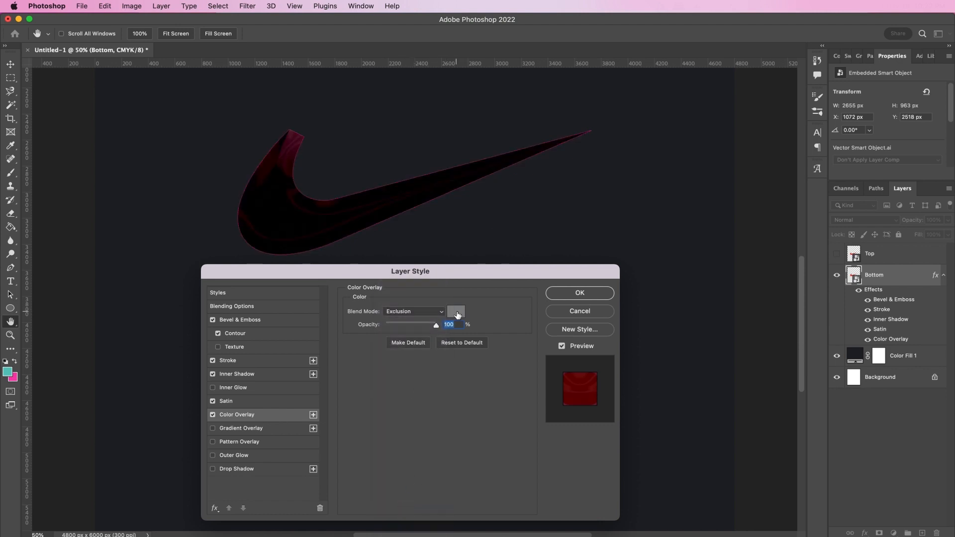
Step: Set the color overlay's color to d9167f
click(458, 312)
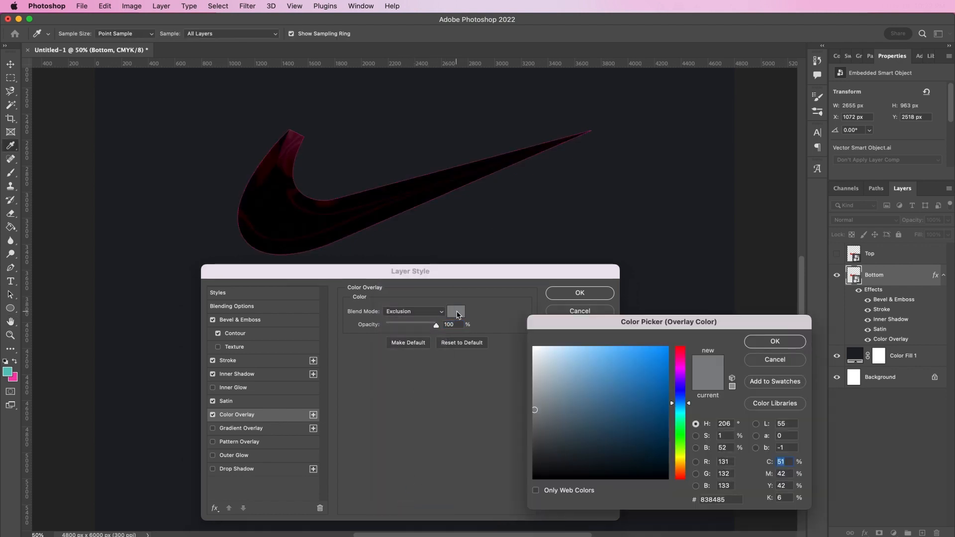
drag(740, 500, 669, 496)
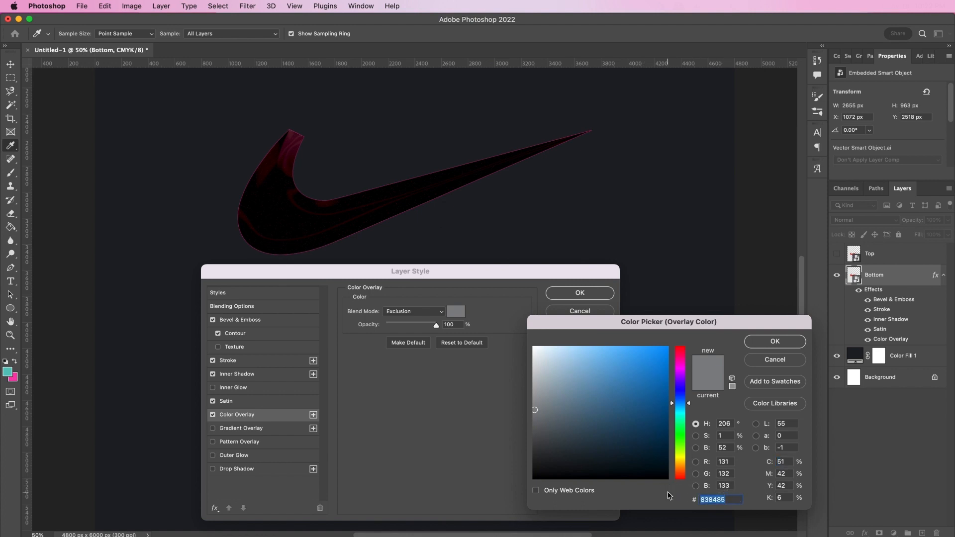
text(d)
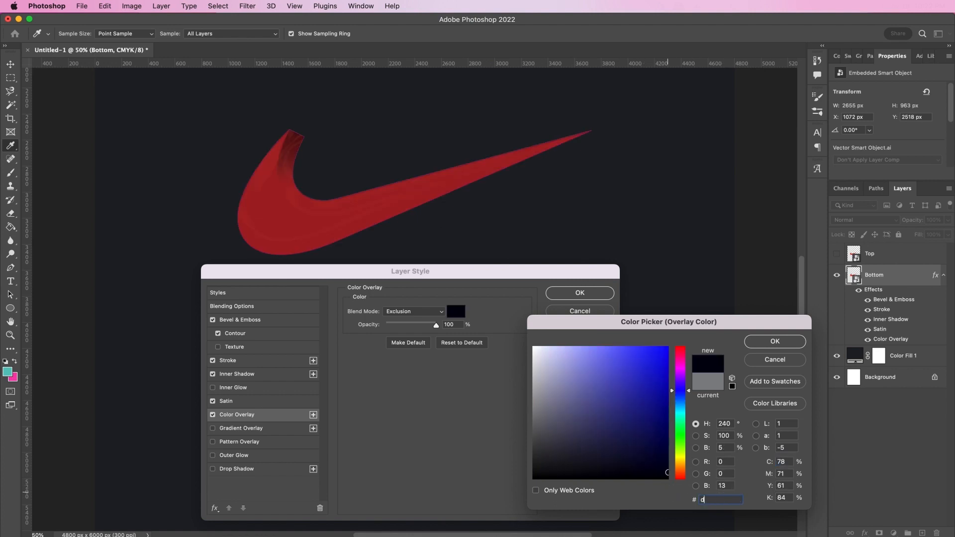
text(916)
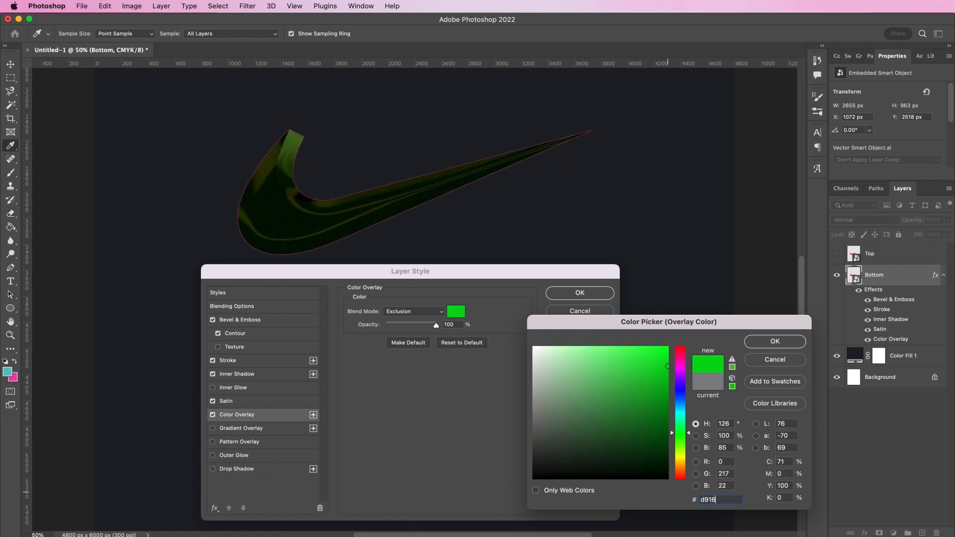
text(77)
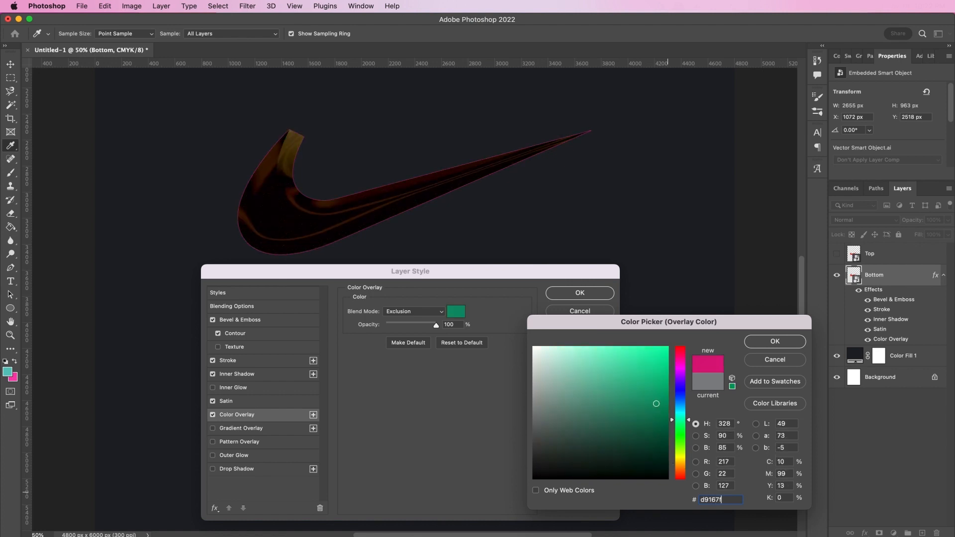
key(Return)
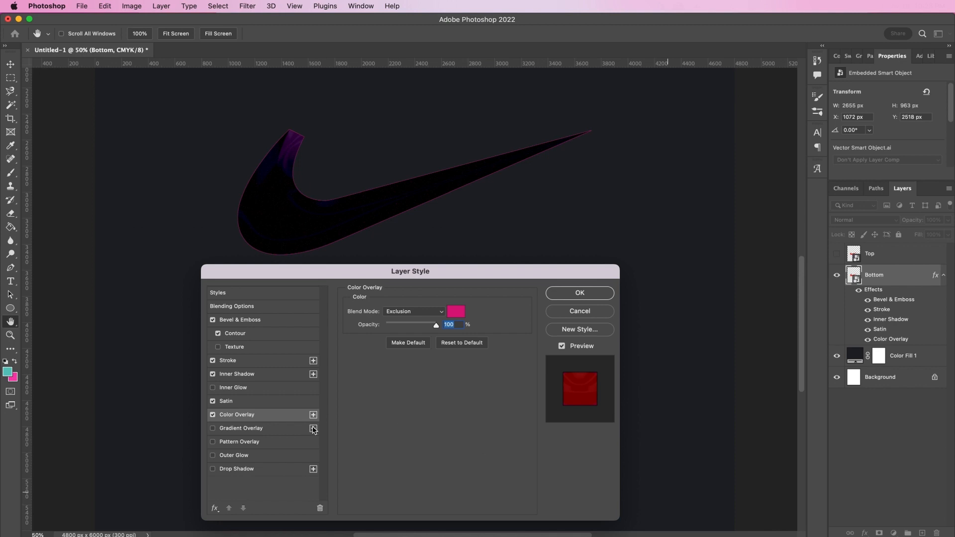
Step: Enable a Gradient Overlay on the Bottom layer with the Exclusion blend mode and 49% opacity
click(280, 430)
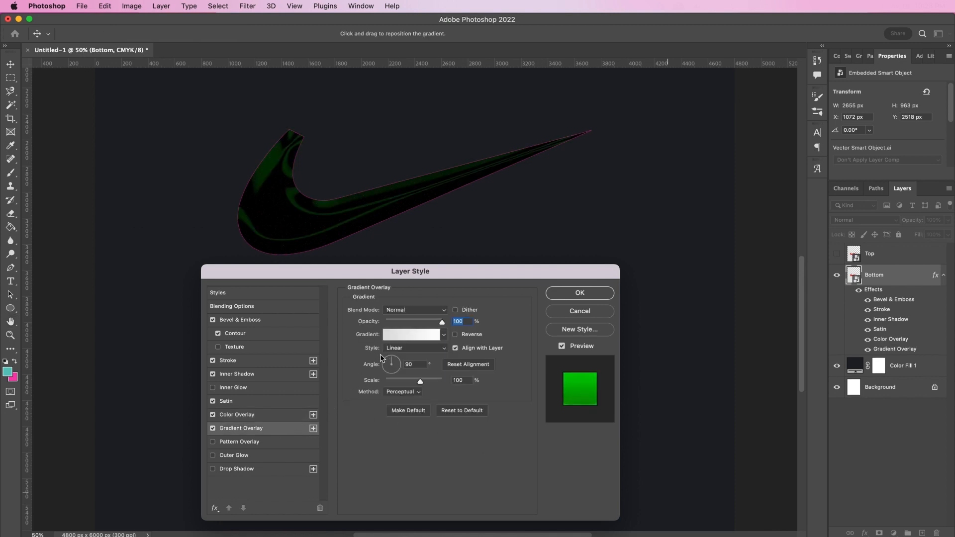
click(396, 311)
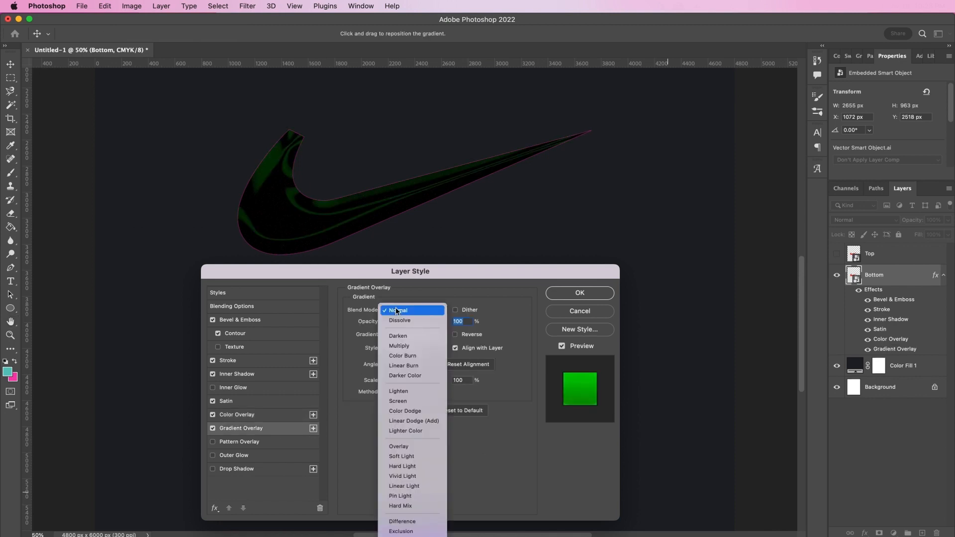
click(401, 532)
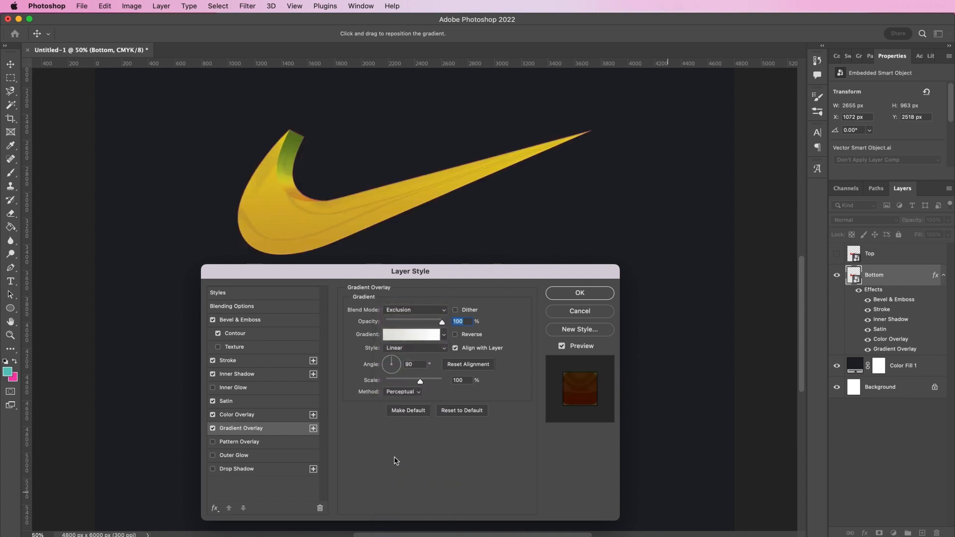
text(49)
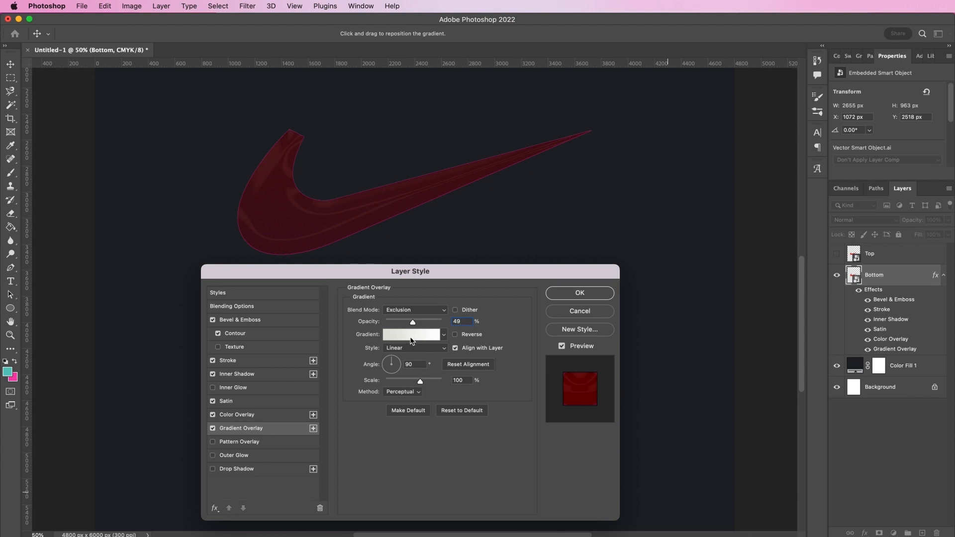
Step: Set the gradient overlay's starting color stop, at location 0%, to 8cd2c9
click(411, 339)
click(207, 261)
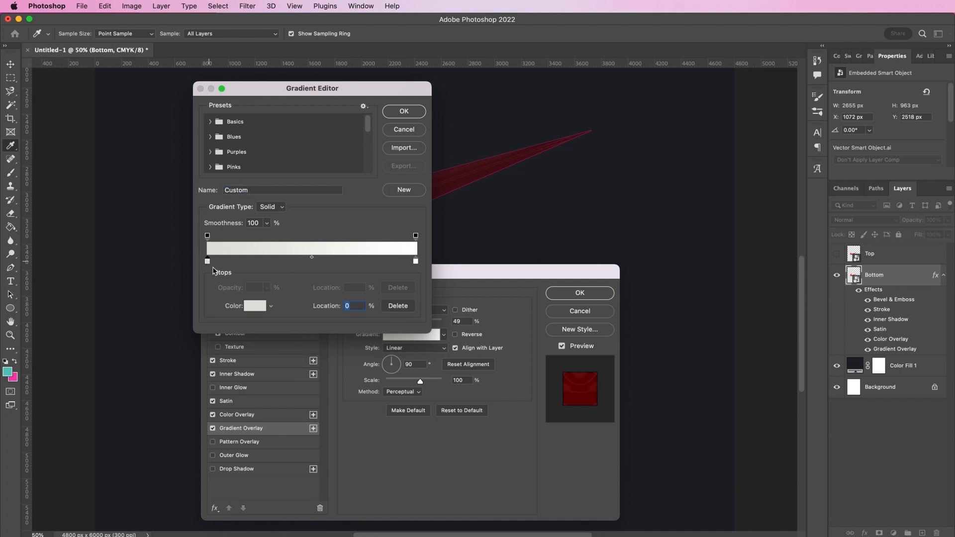
click(254, 307)
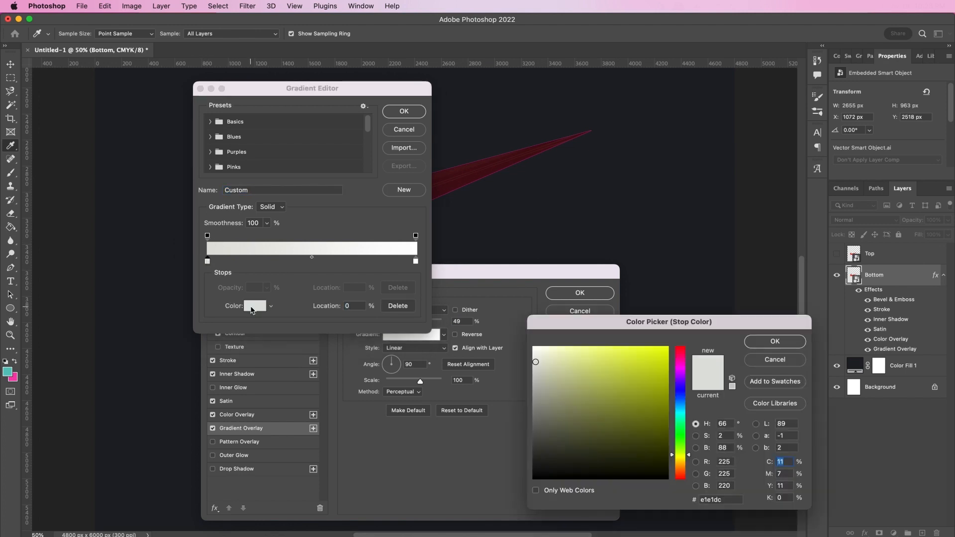
click(696, 500)
text(8cd)
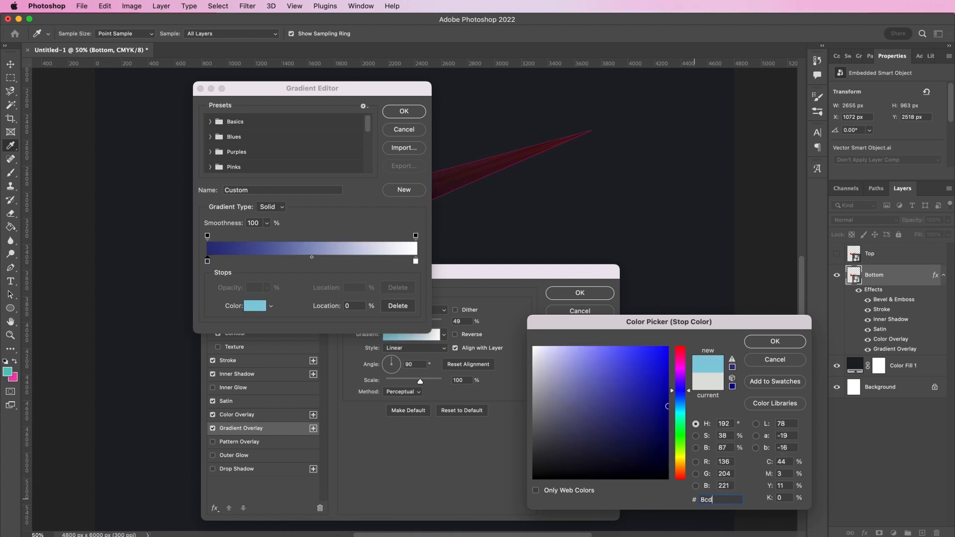
text(2)
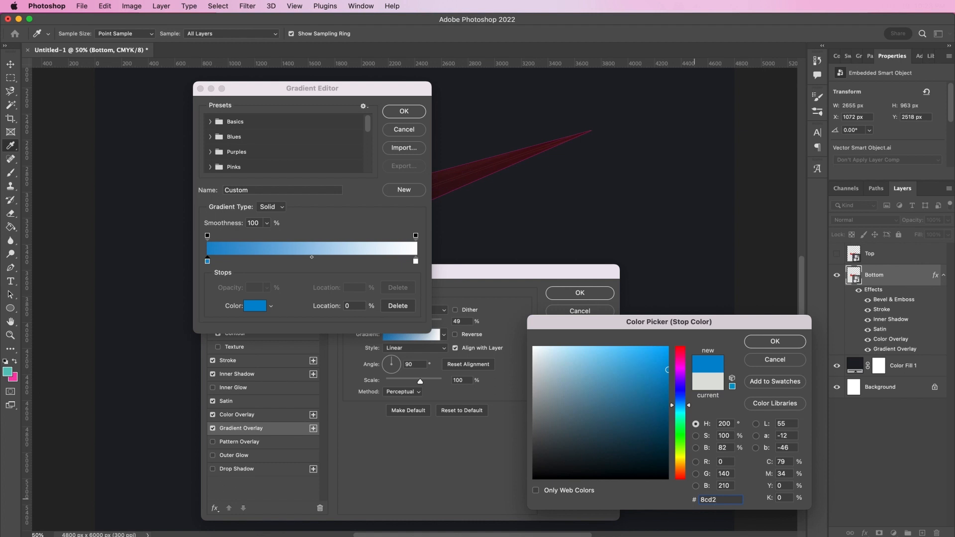
text(c9)
key(Return)
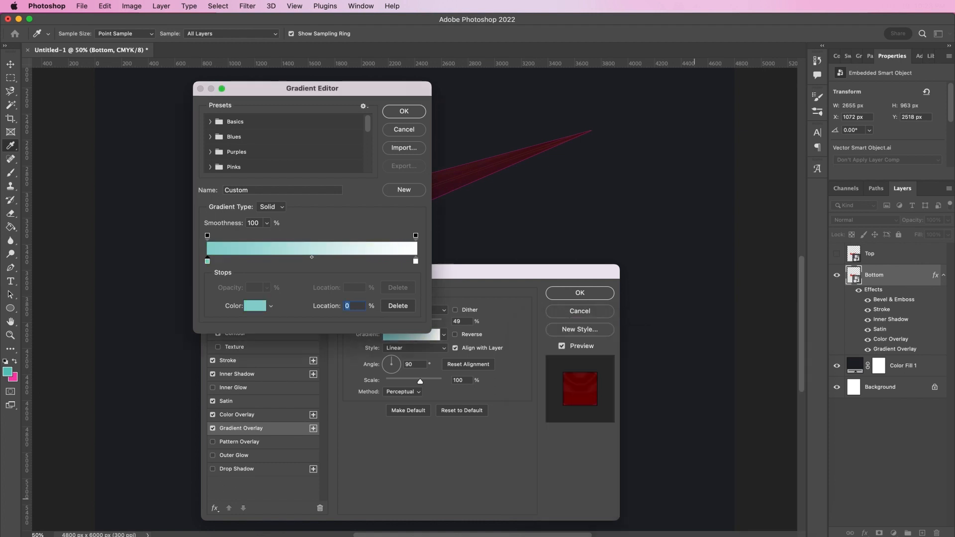
Step: Set the gradient overlay's end color stop, at location 100%, to 67c7c7 and accept the gradient
click(416, 261)
click(258, 308)
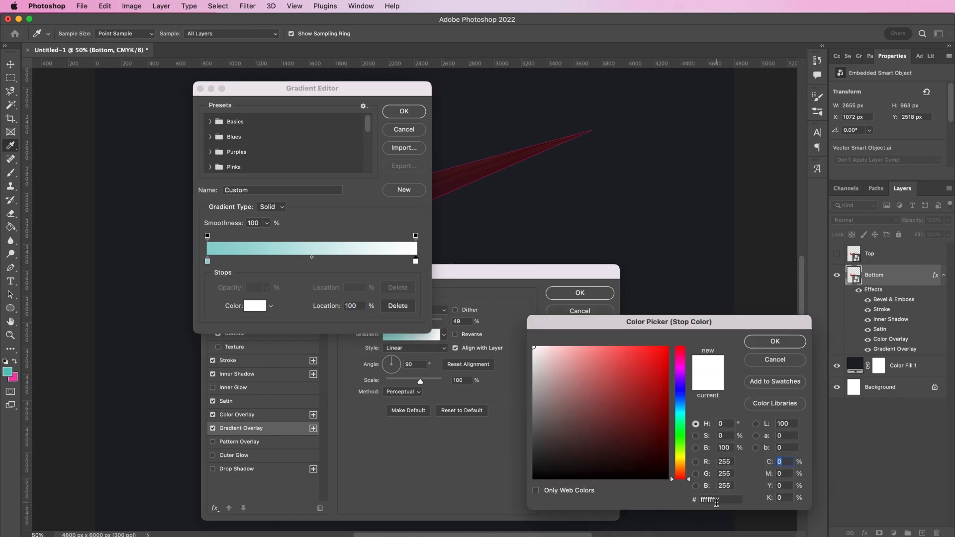
drag(717, 501, 678, 504)
text(67c7)
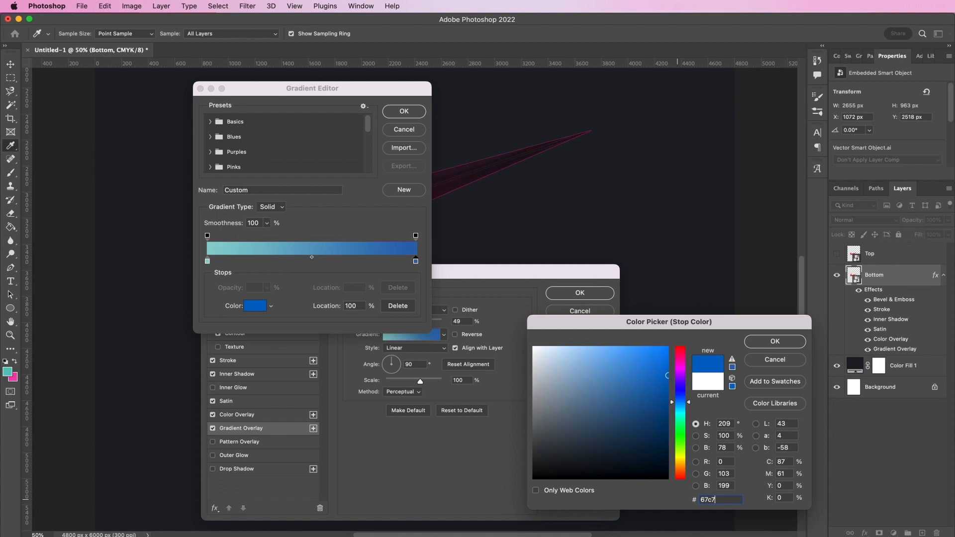
text(c7)
key(Return)
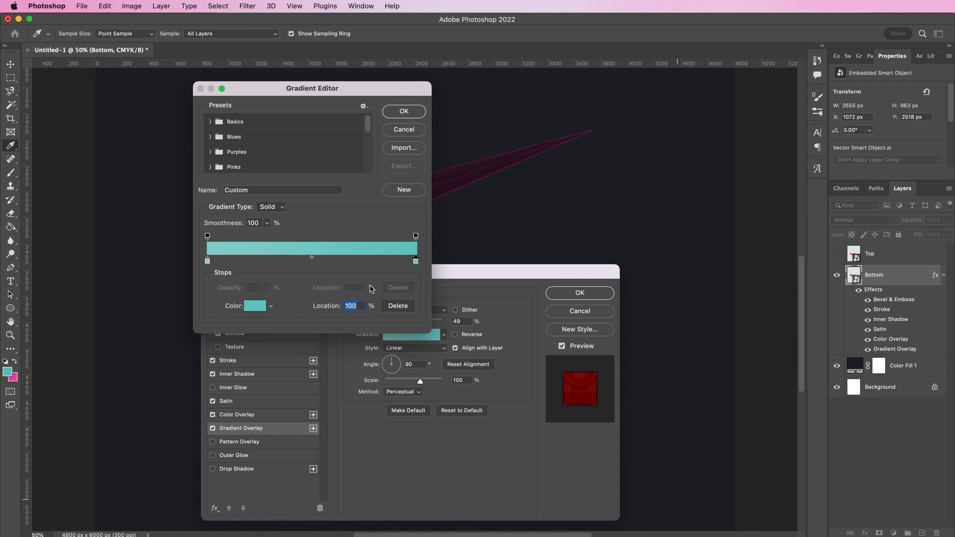
click(413, 111)
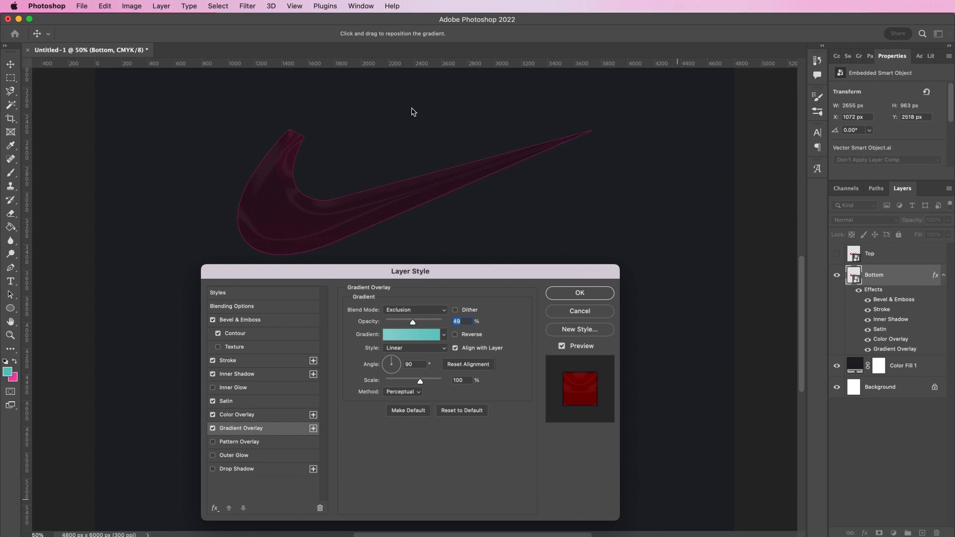
Step: Apply the layer style to the Bottom layer and make the Top layer visible
click(557, 297)
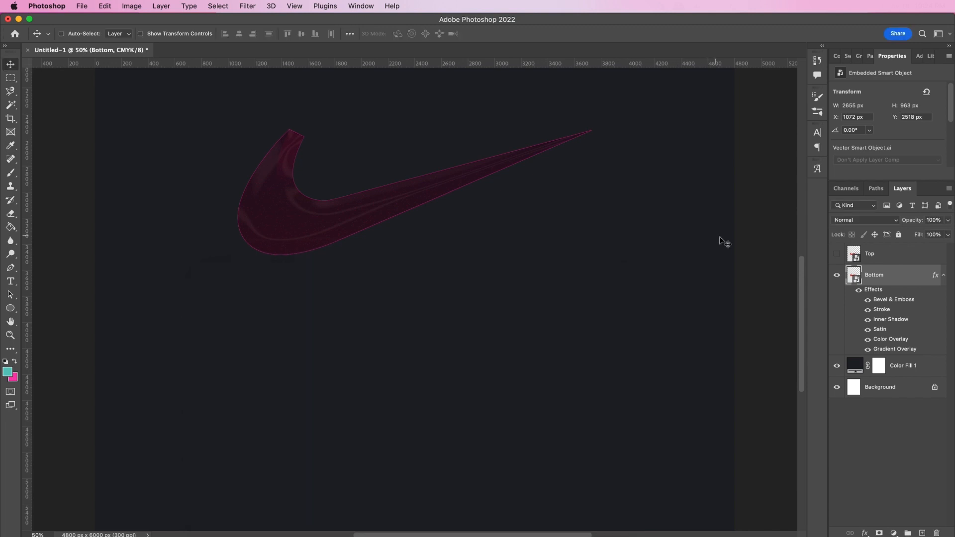
click(837, 254)
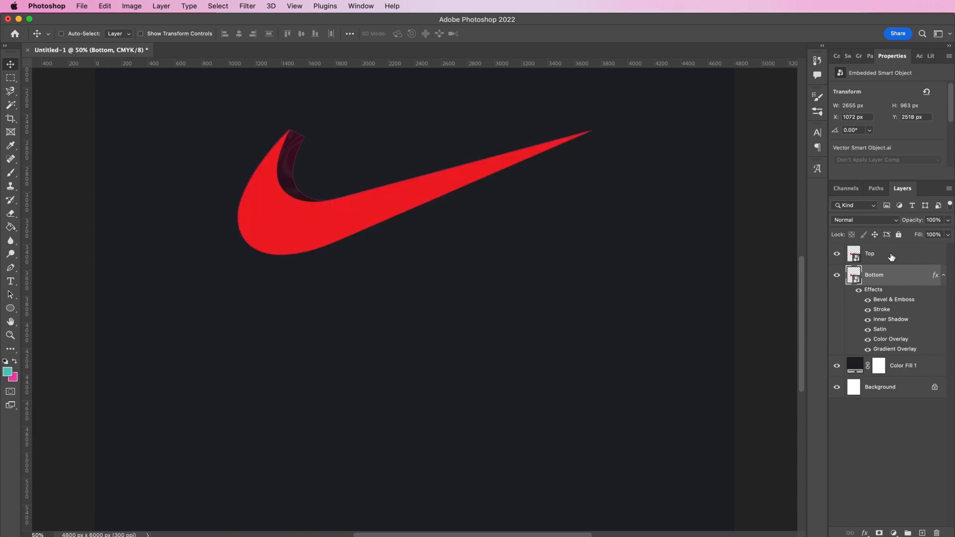
Step: Set the Top layer's fill opacity to 0%
click(891, 257)
click(948, 234)
drag(924, 248, 893, 247)
Step: Enable Bevel & Emboss on the Top layer with 625% depth, Down direction, 81 px size and 5 px soften
double_click(909, 255)
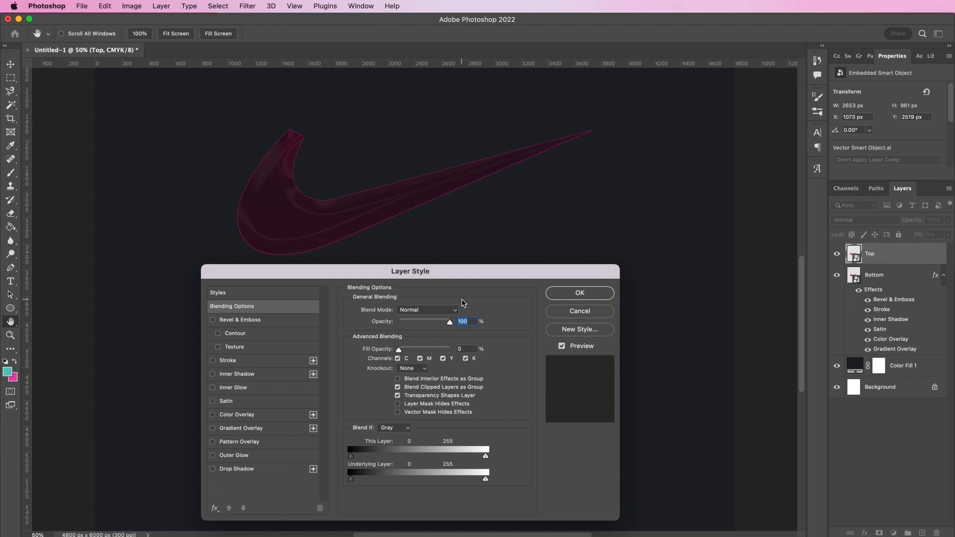
click(293, 320)
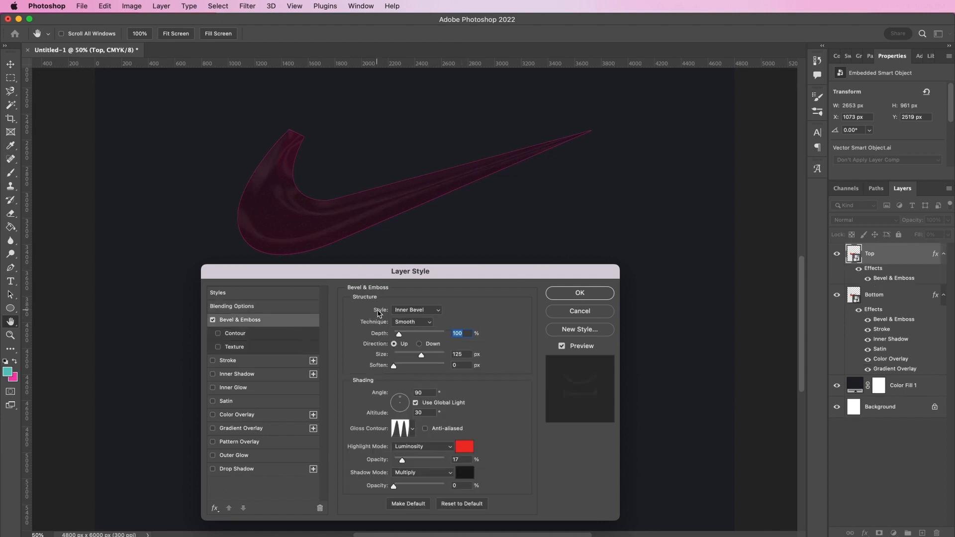
text(625)
click(434, 345)
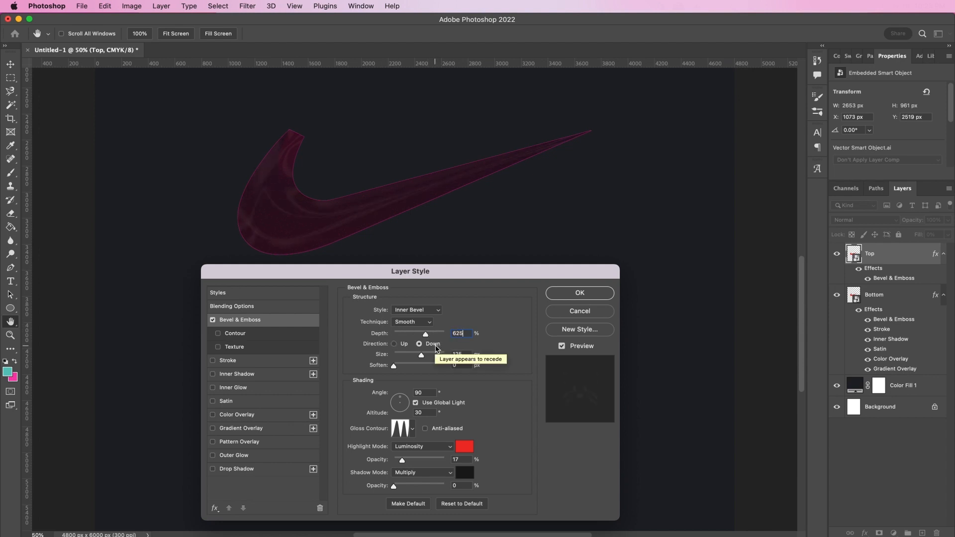
click(465, 354)
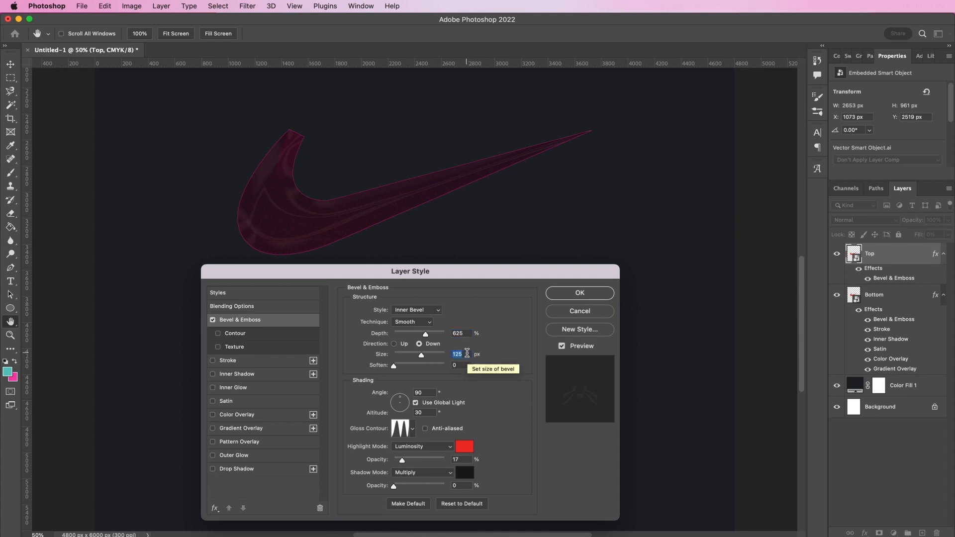
text(81)
key(Tab)
text(5)
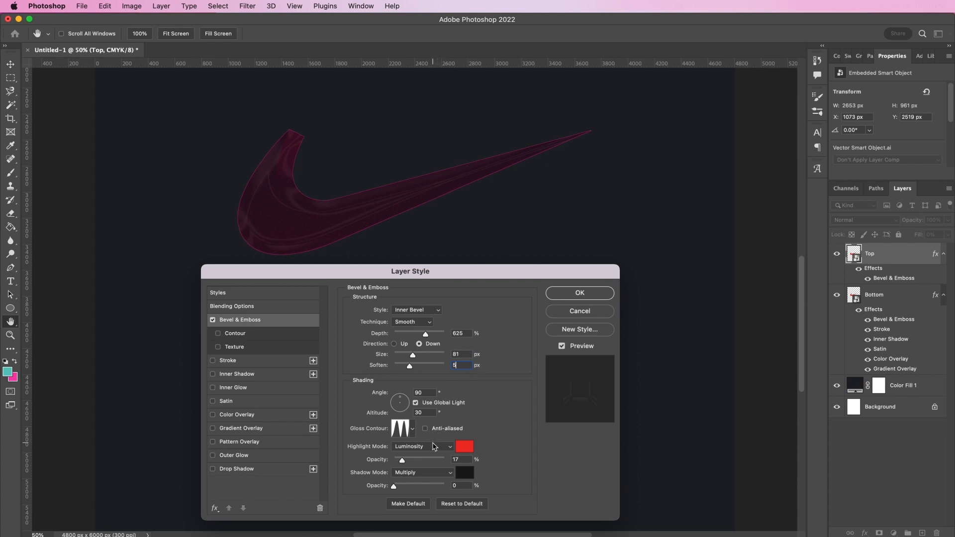
Step: Set the bevel's highlight mode to Color Dodge with color c46da2 and 70% opacity
click(434, 447)
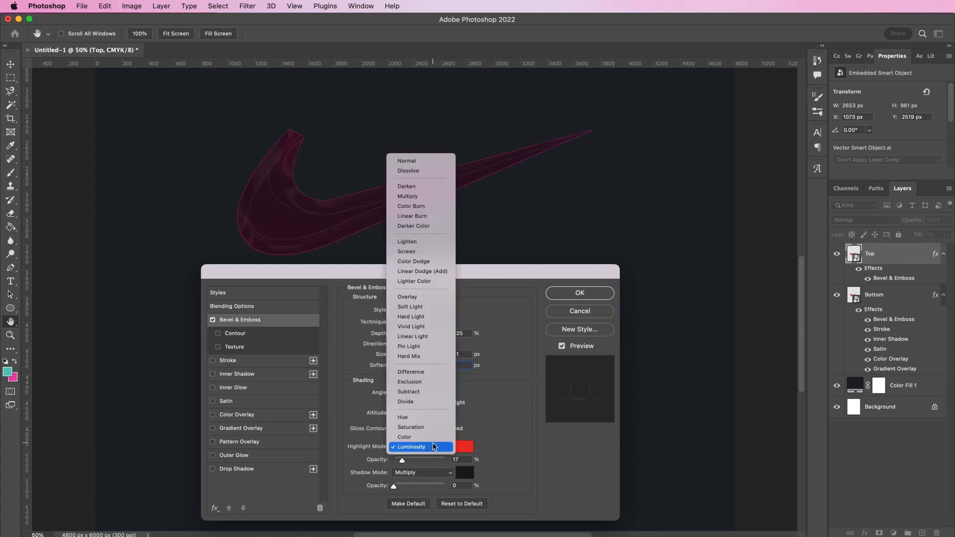
click(420, 262)
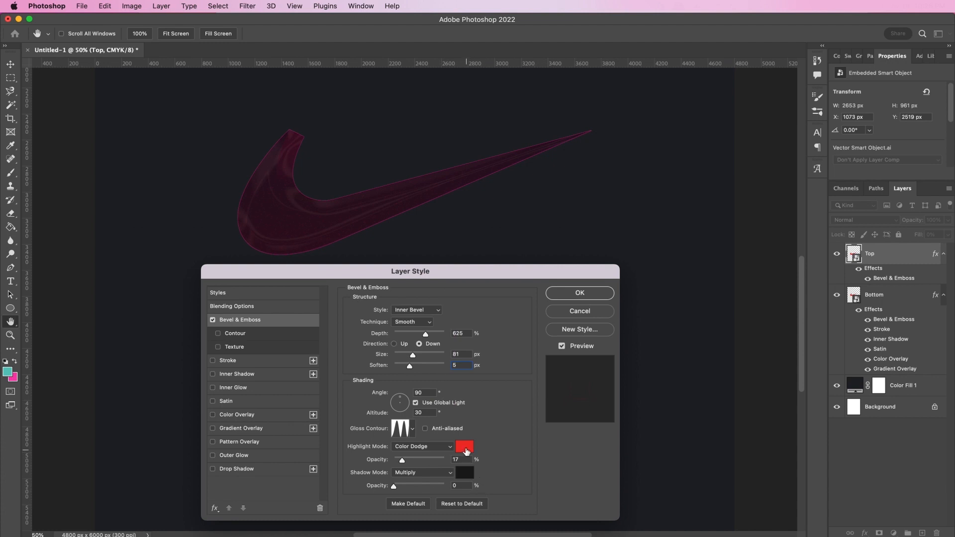
click(466, 448)
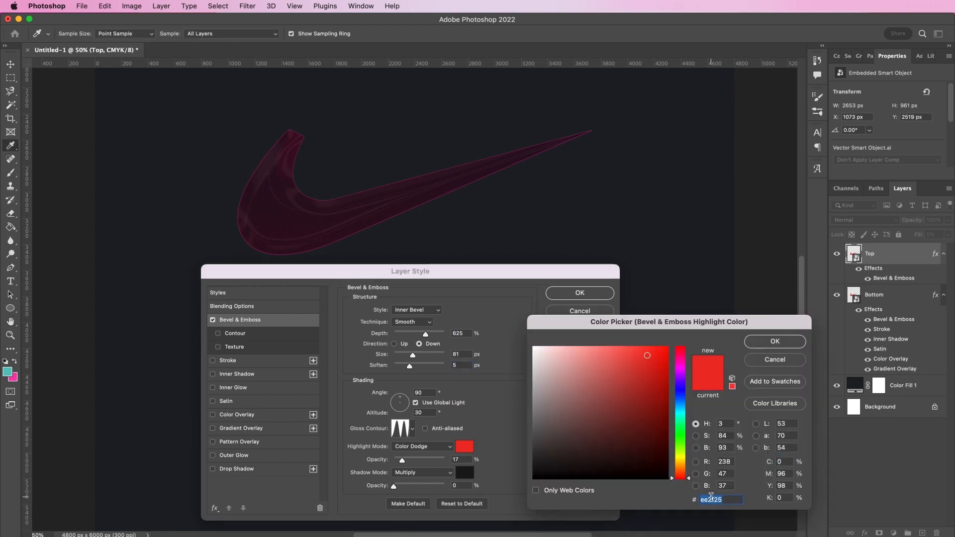
text(c4)
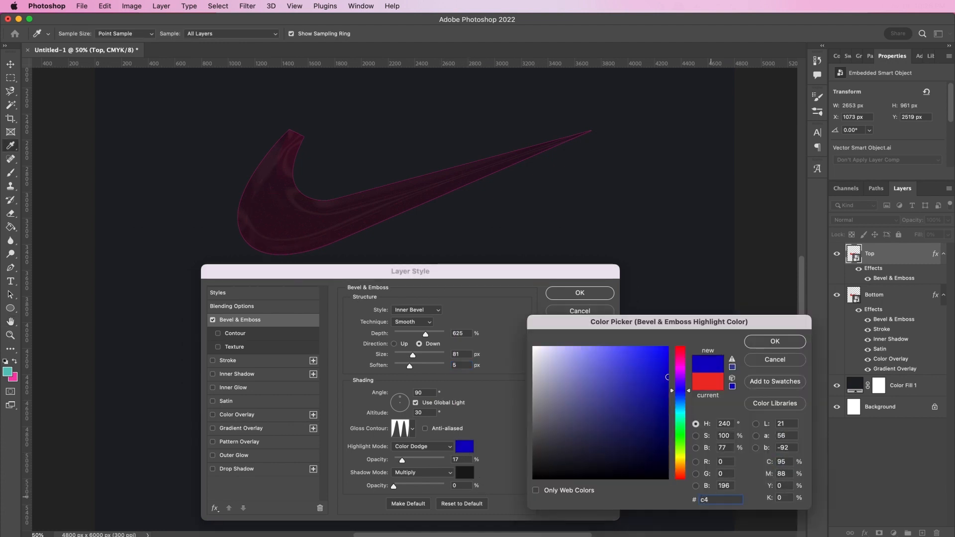
text(6)
text(2a2)
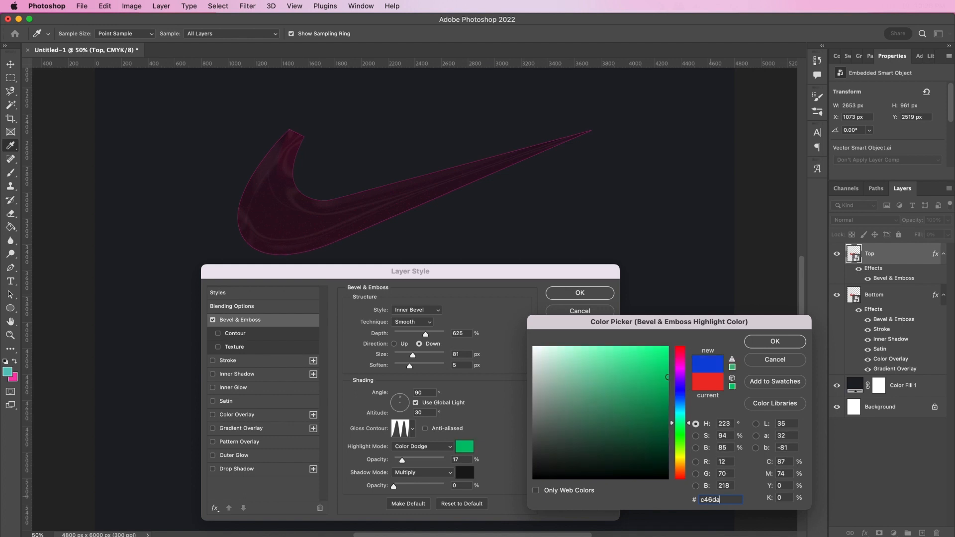
key(Return)
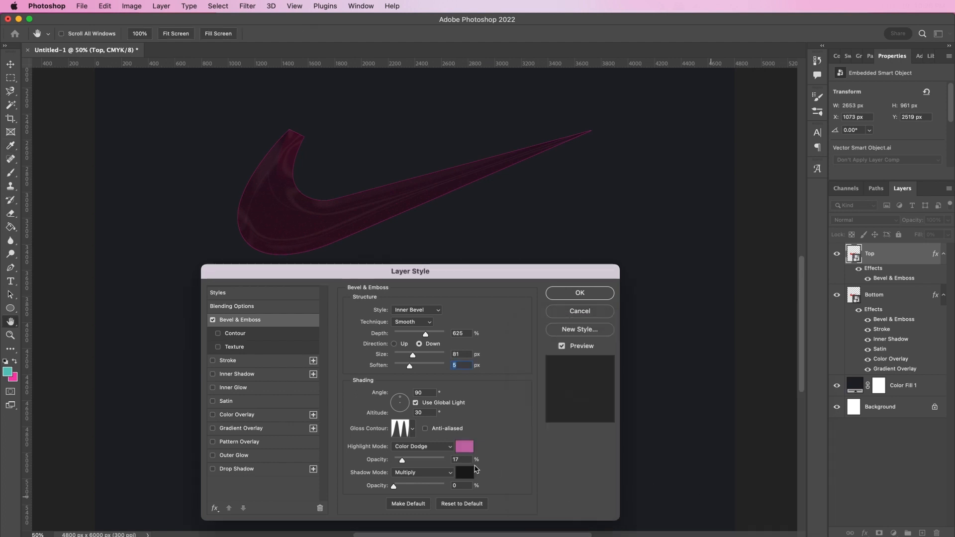
click(463, 460)
text(70)
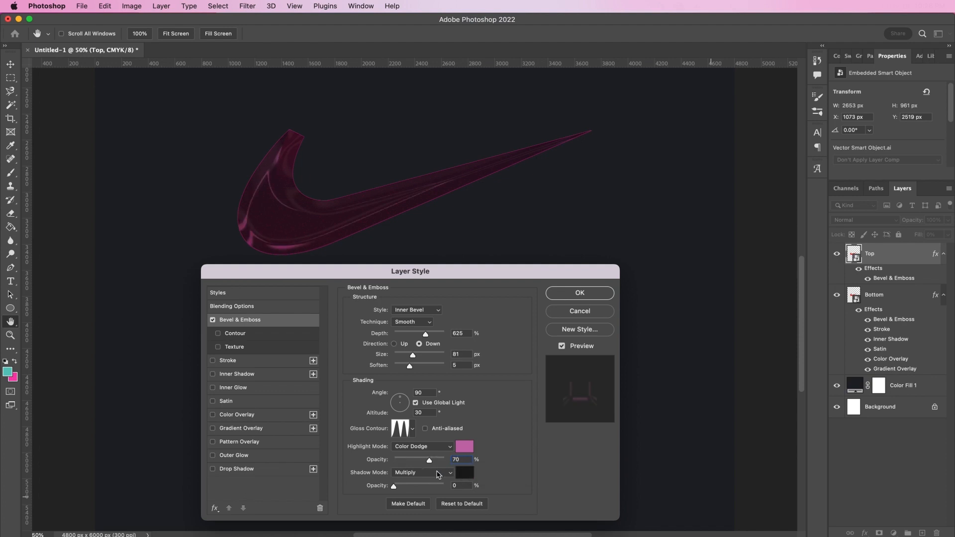
Step: Set the bevel's shadow mode to Hard Mix with color 6851a2 and 67% opacity
click(434, 473)
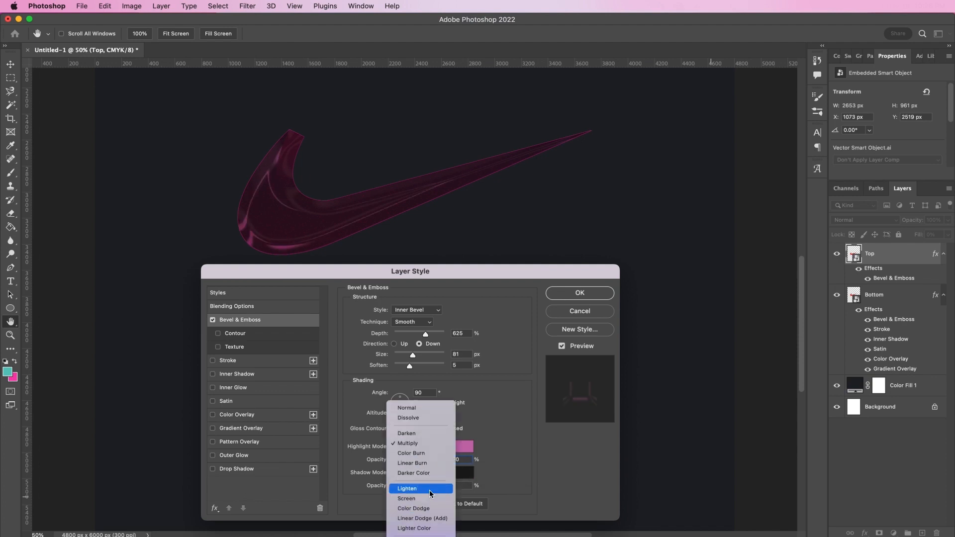
click(427, 483)
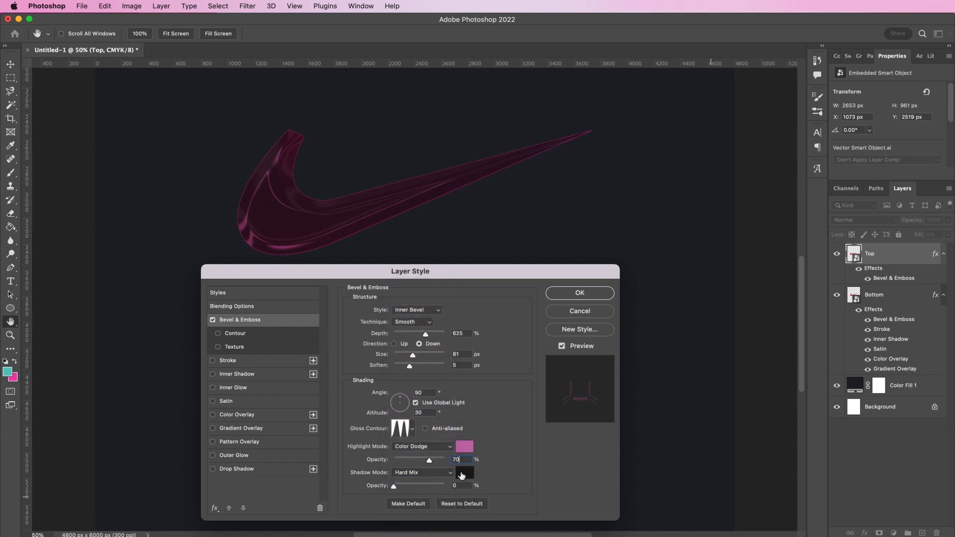
click(463, 477)
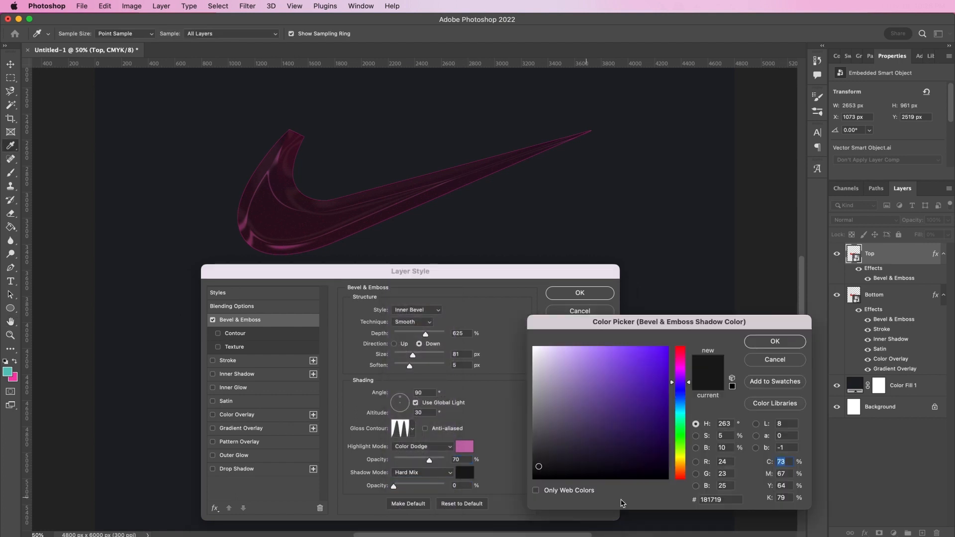
double_click(718, 499)
text(68)
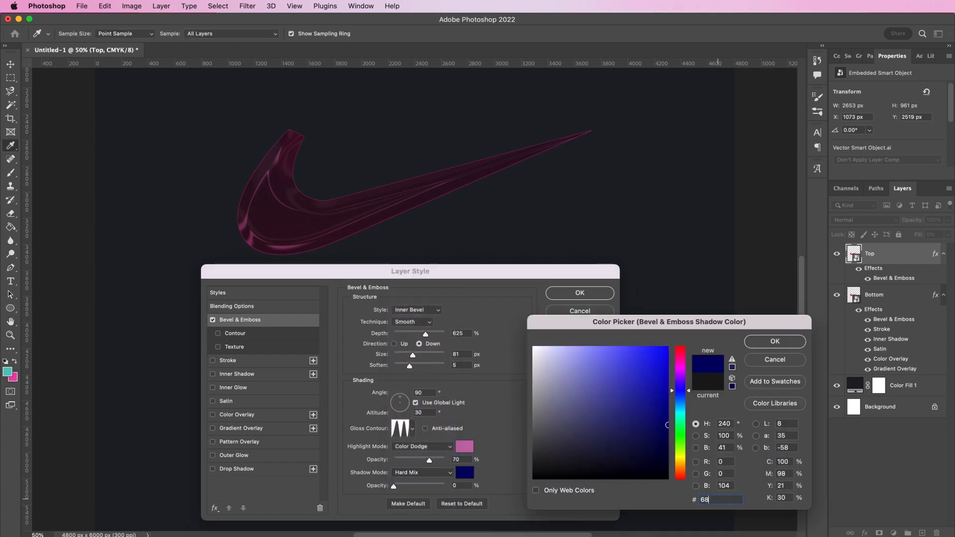
text(51a2)
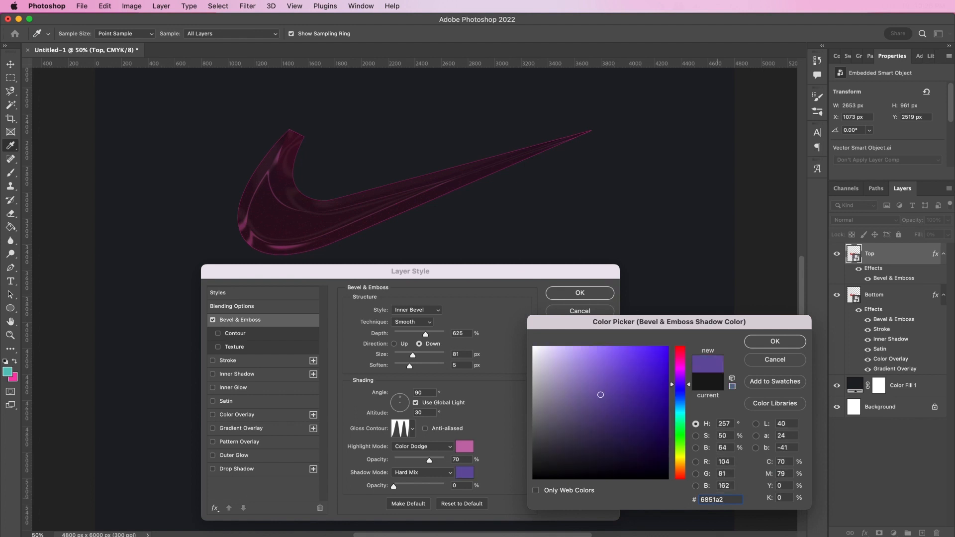
key(Return)
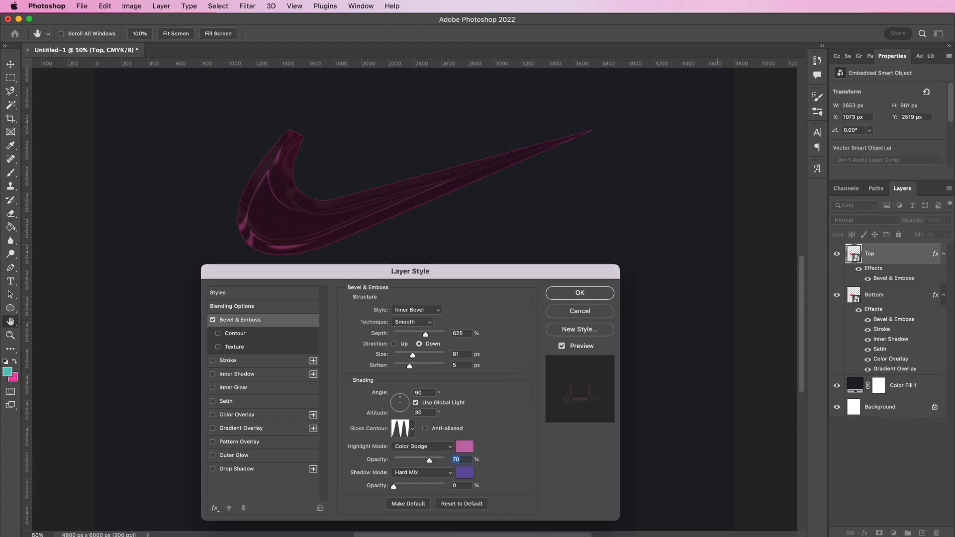
click(429, 477)
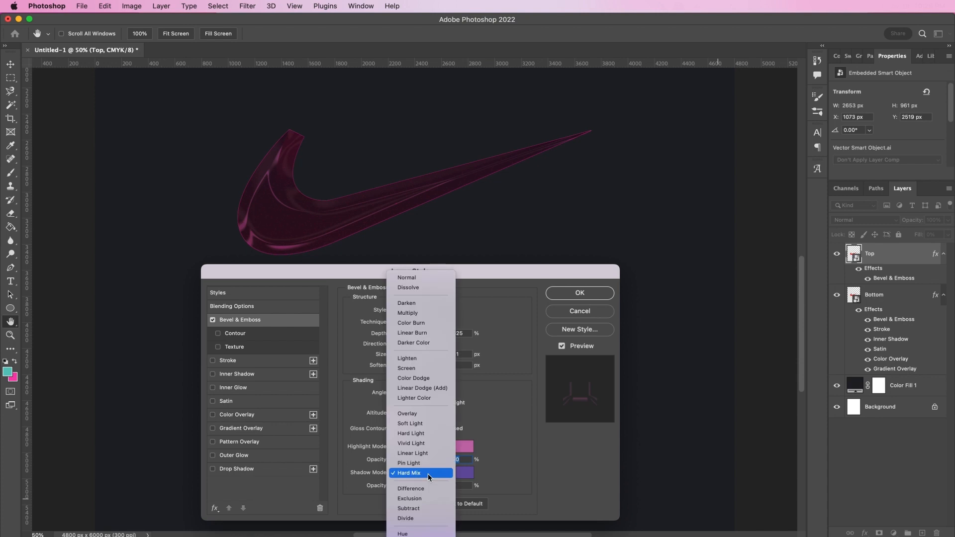
click(428, 474)
click(461, 485)
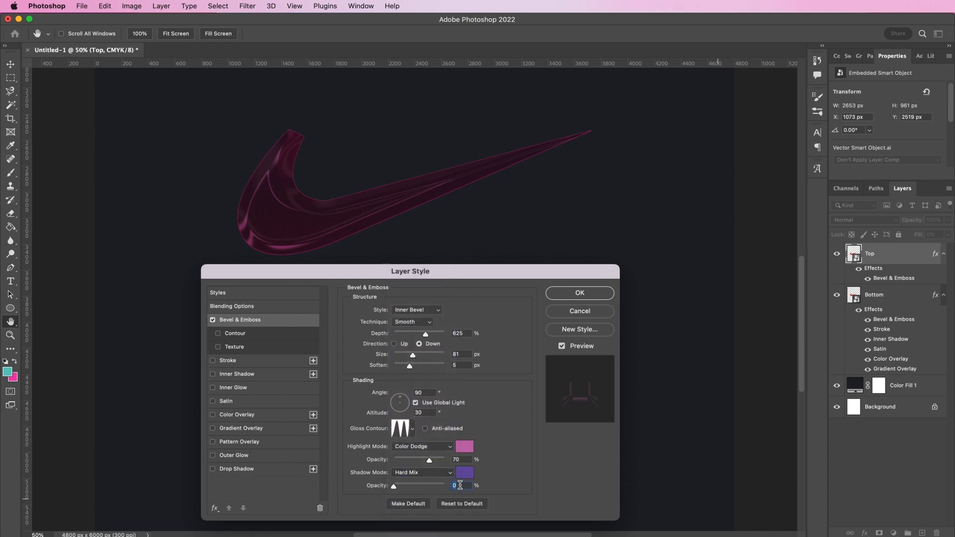
text(67)
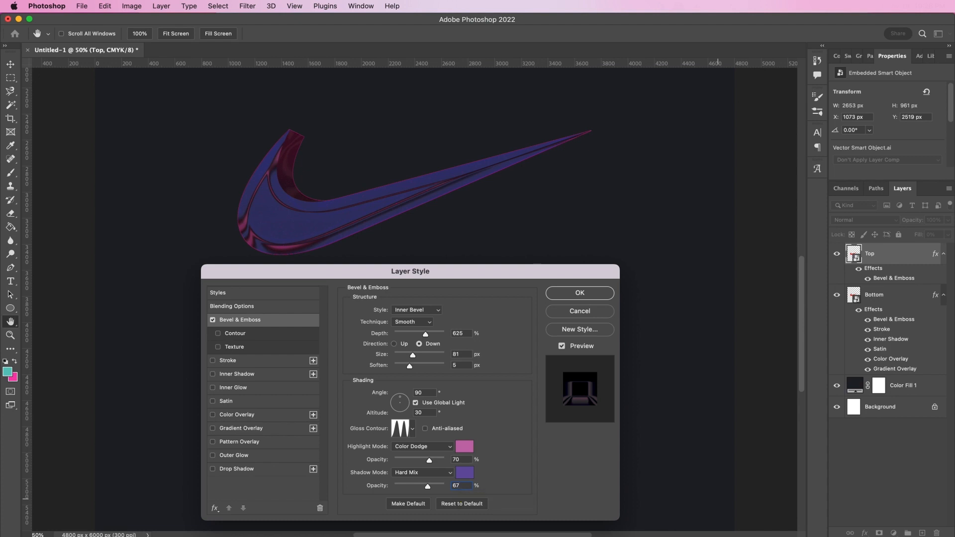
Step: Enable a 10 px Stroke on the Top layer, positioned Inside, with the Color Dodge blend mode and a Gradient fill type
click(222, 362)
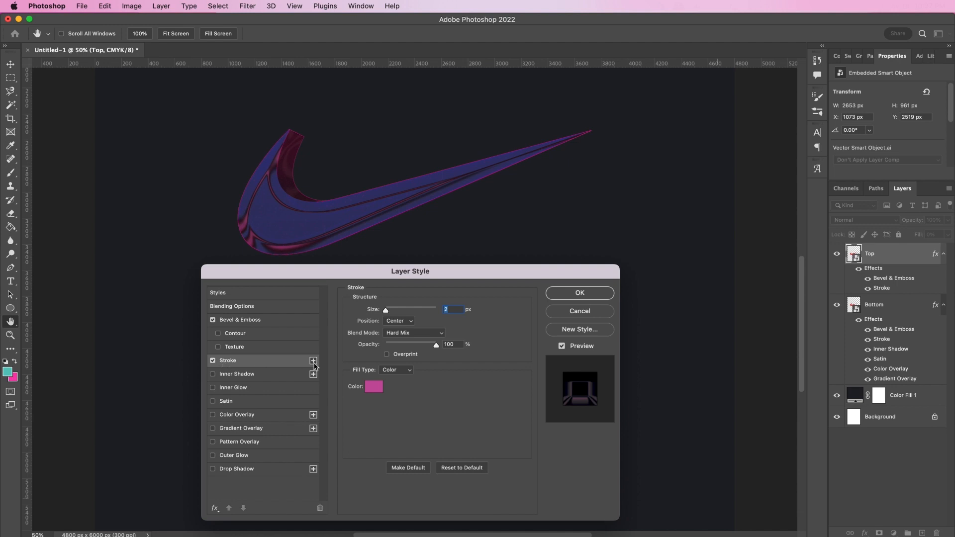
text(10)
click(399, 321)
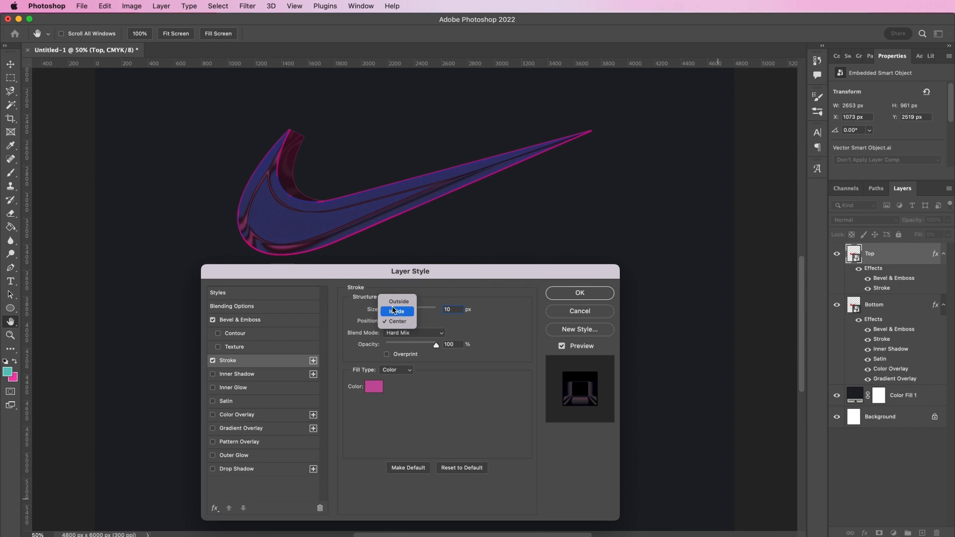
click(394, 310)
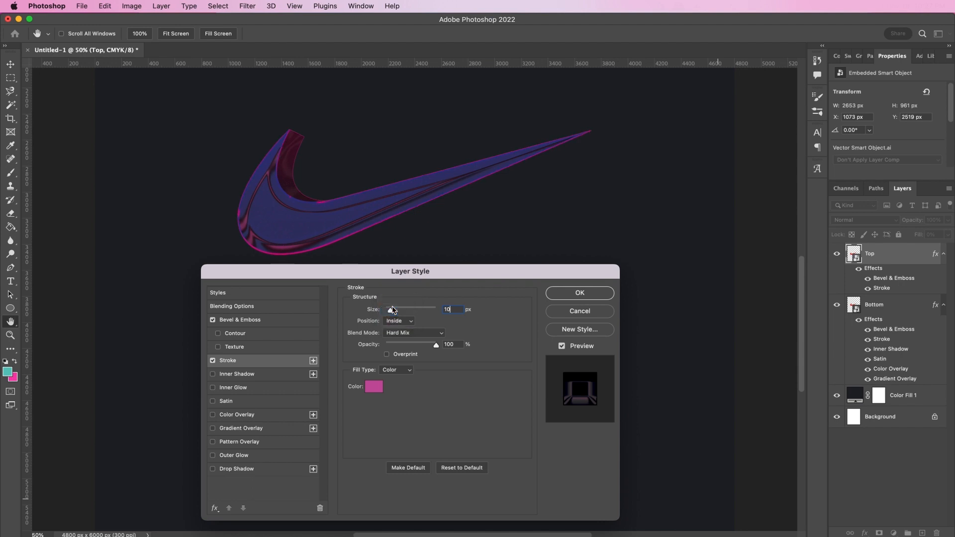
click(403, 333)
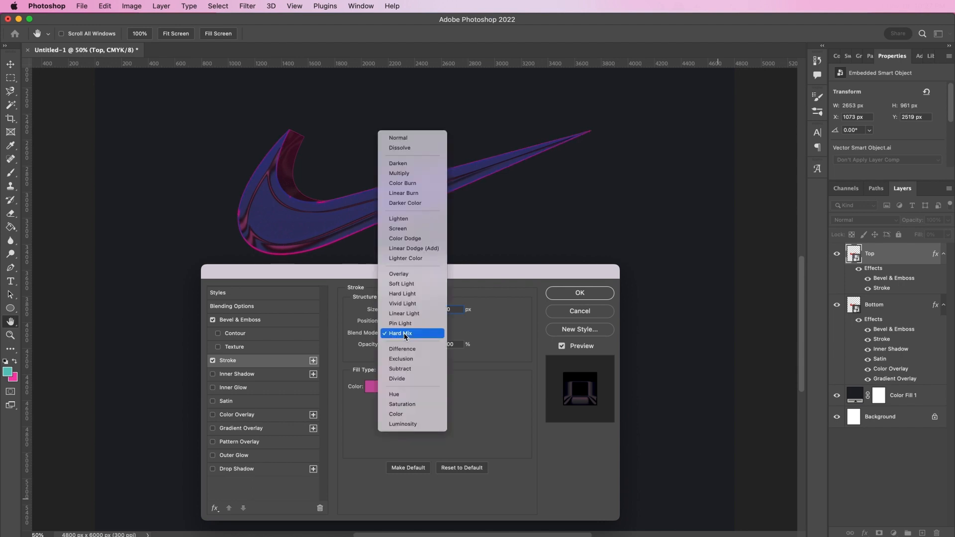
click(402, 238)
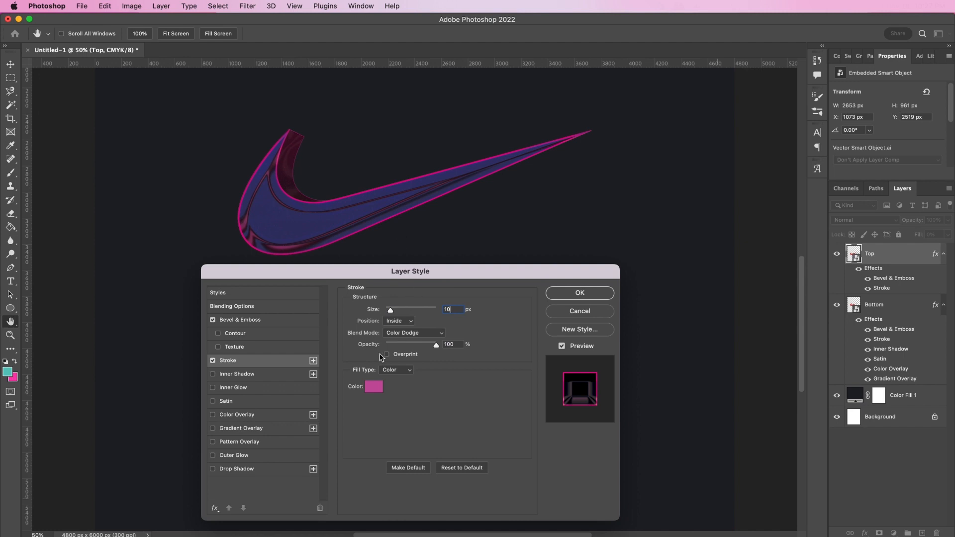
click(389, 375)
click(388, 382)
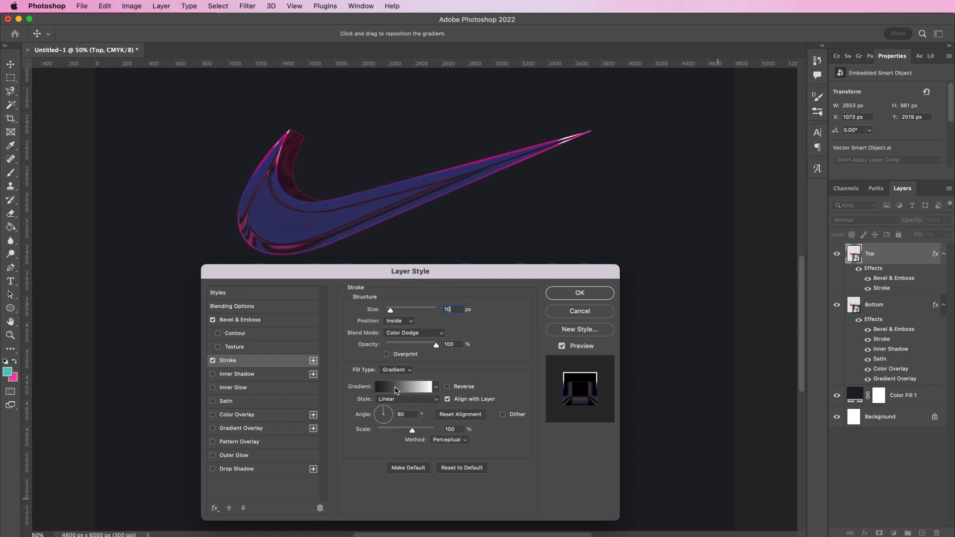
Step: Set the stroke gradient's starting color stop, at location 0%, to f5eded
click(397, 388)
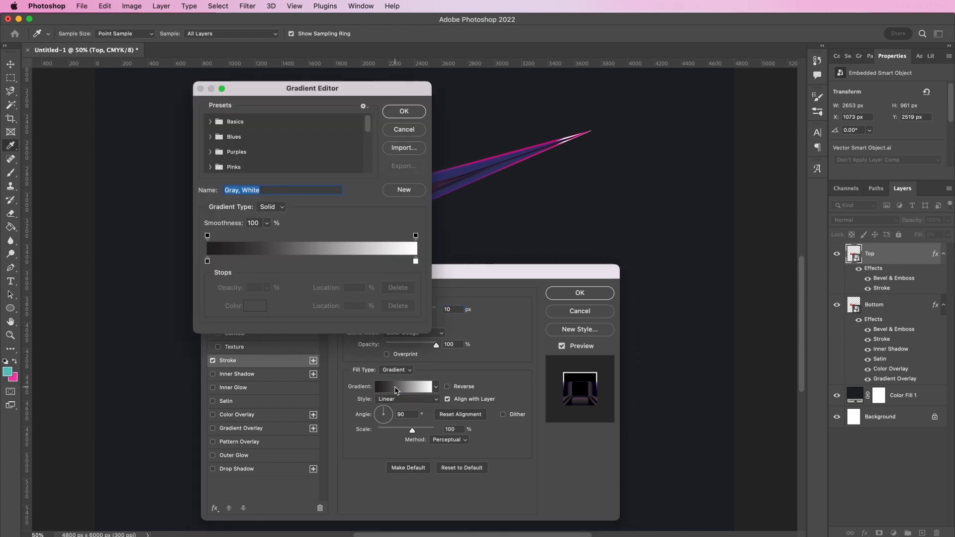
click(207, 262)
click(254, 305)
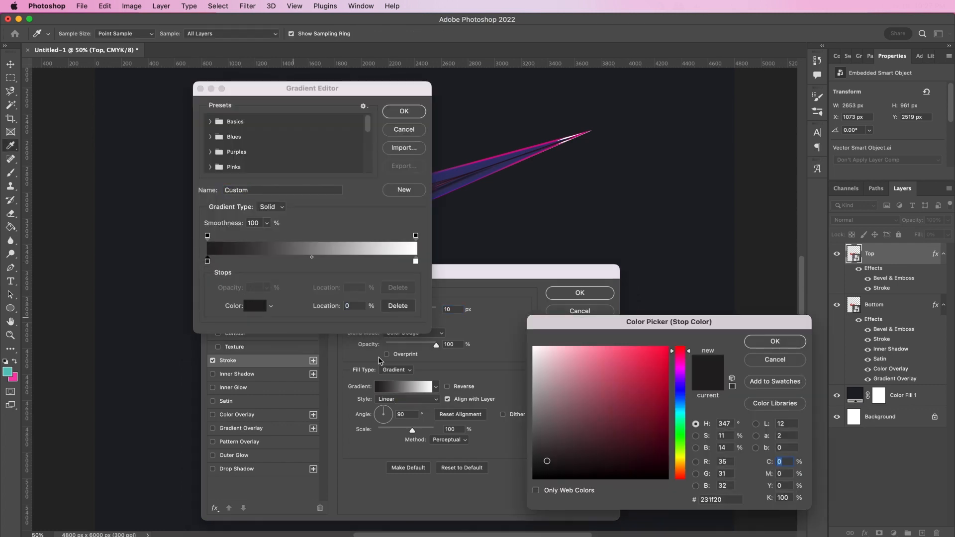
double_click(709, 501)
text(f5)
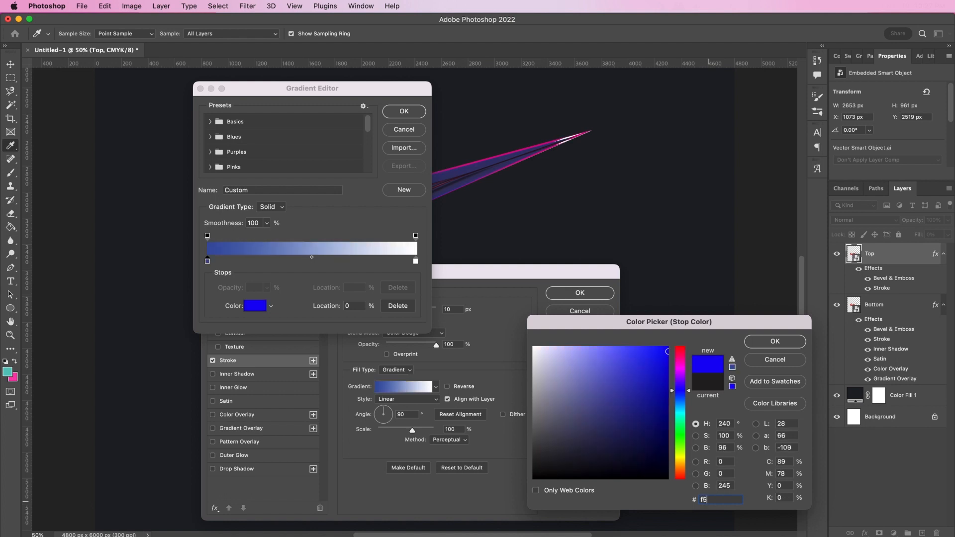
text(ede)
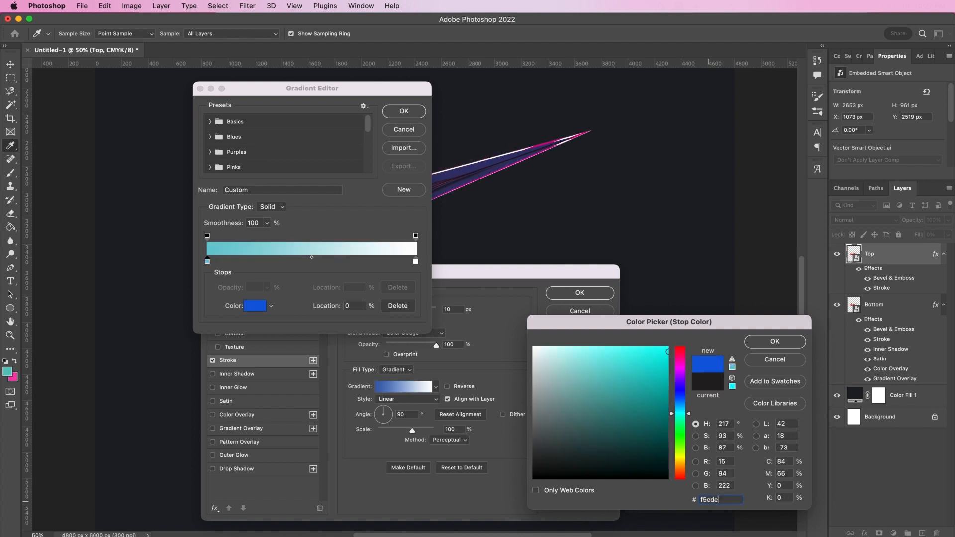
text(d)
key(Return)
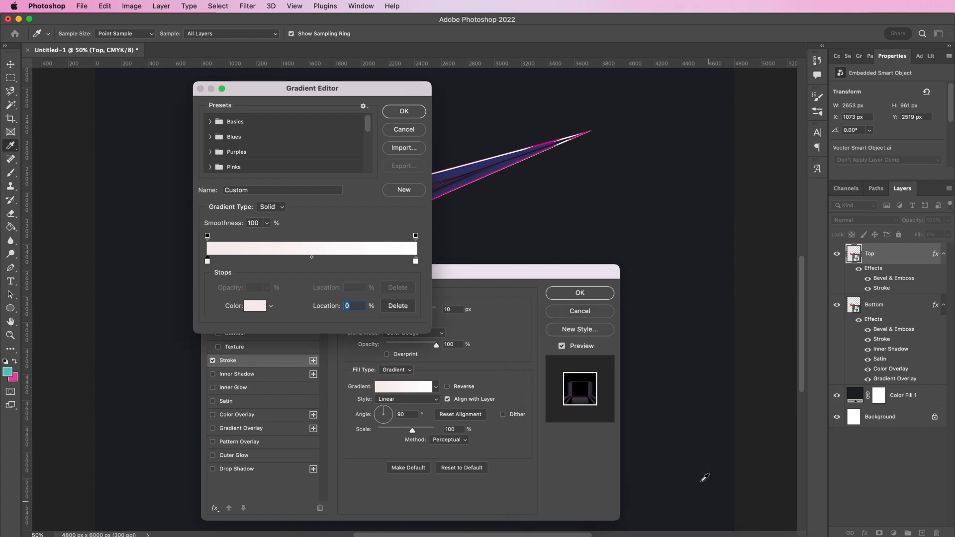
Step: Set the stroke gradient's ending color stop, at location 100%, to f8afa6 and accept the gradient
click(415, 260)
click(255, 305)
click(712, 500)
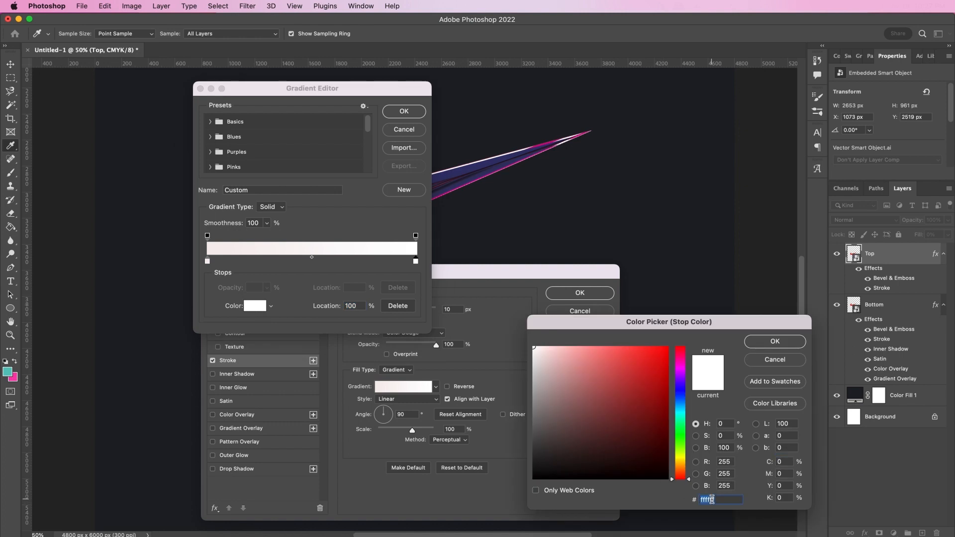
text(f8)
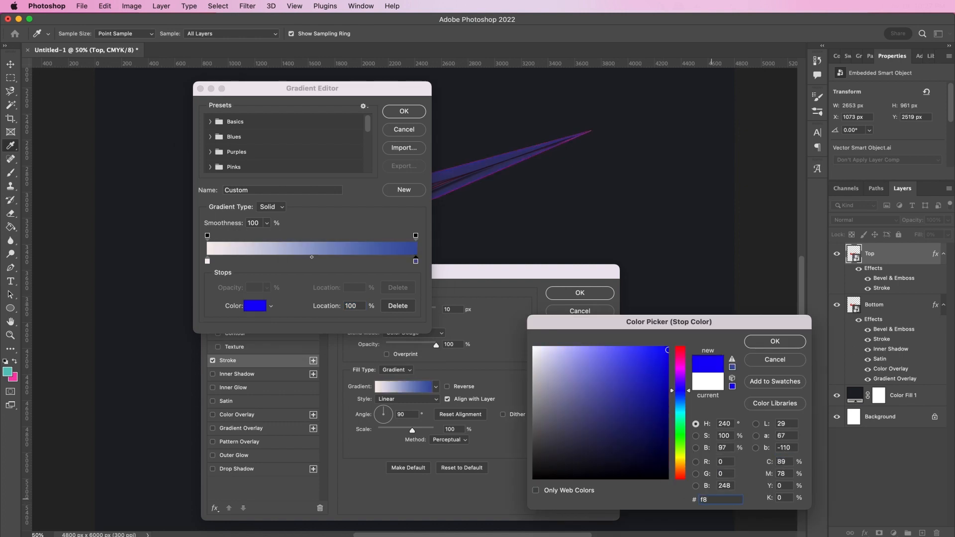
text(a)
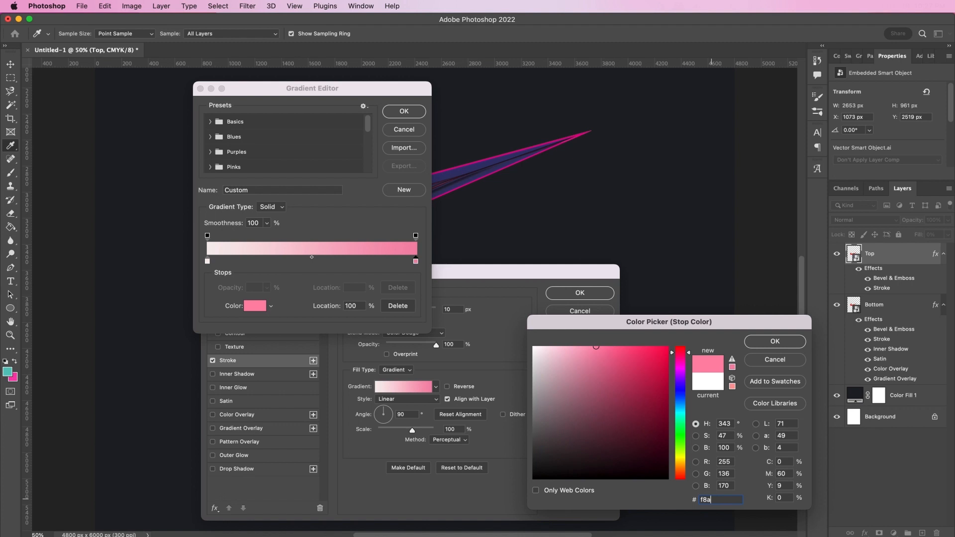
text(fa6)
key(Return)
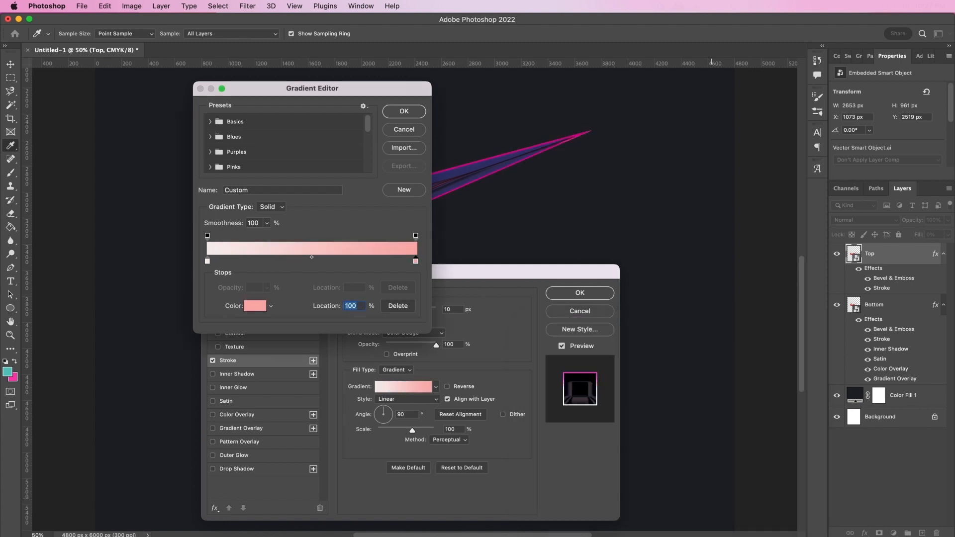
key(Return)
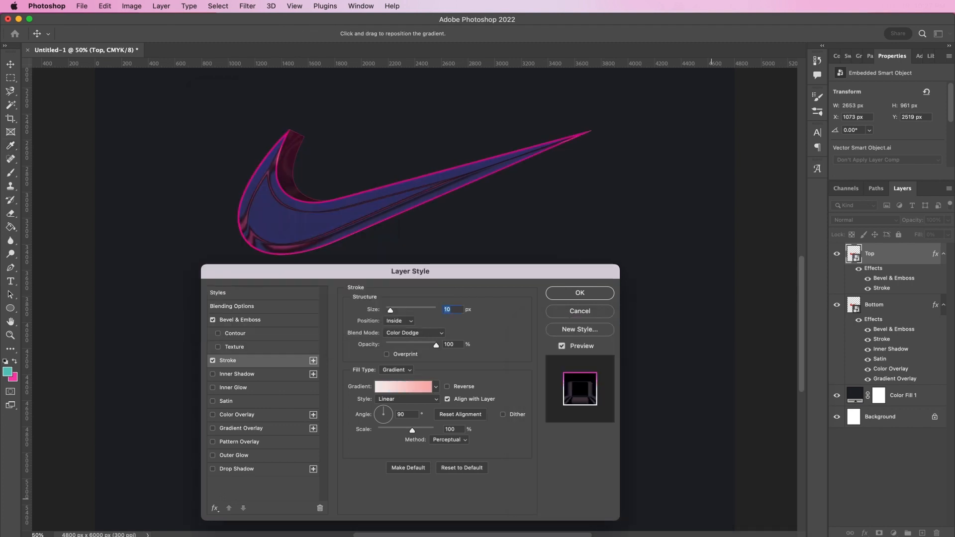
Step: Enable an Inner Shadow on the Top layer with the Subtract blend mode and color 3c51a8
click(261, 374)
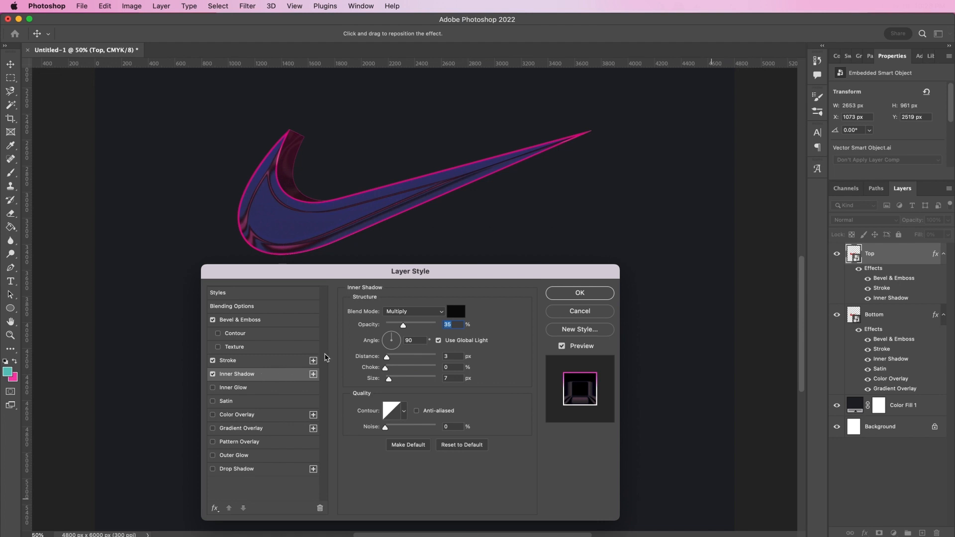
click(396, 312)
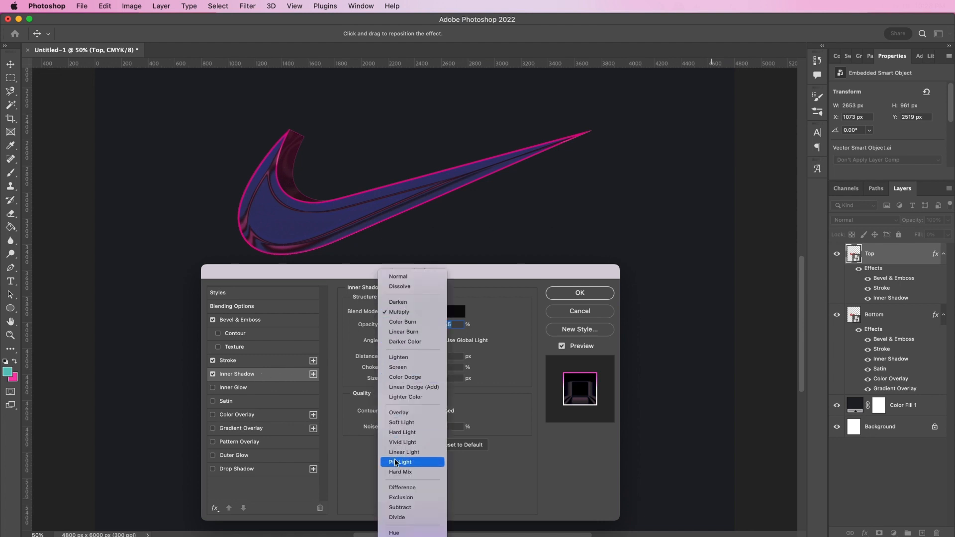
click(398, 508)
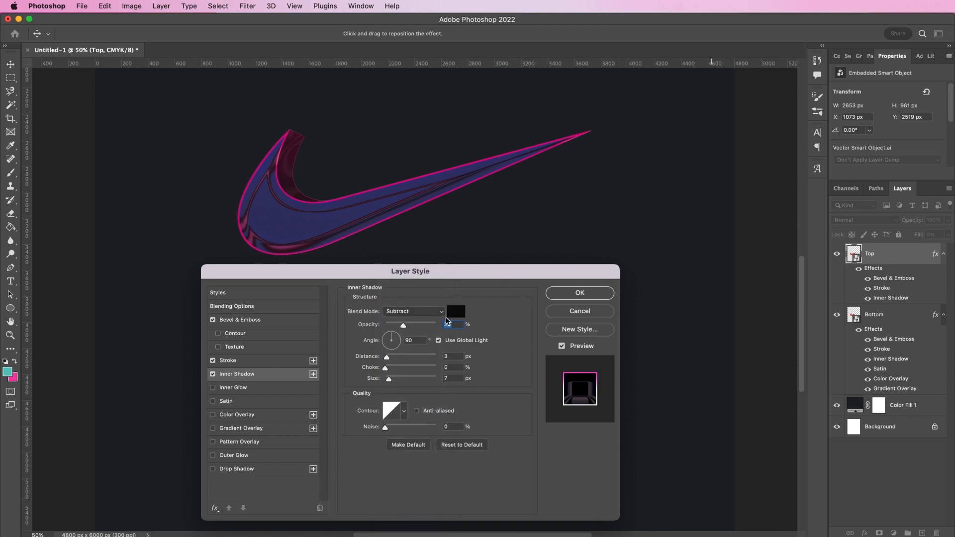
click(455, 315)
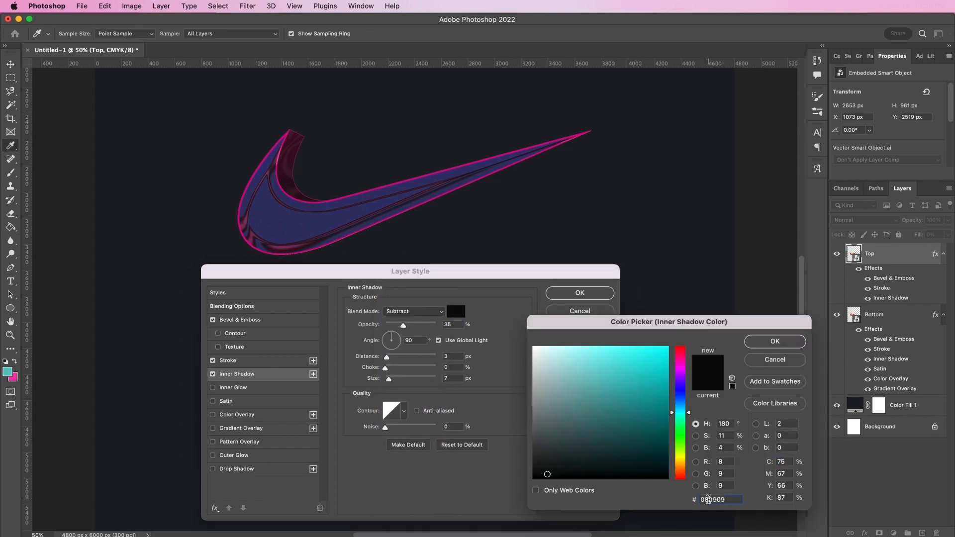
double_click(709, 500)
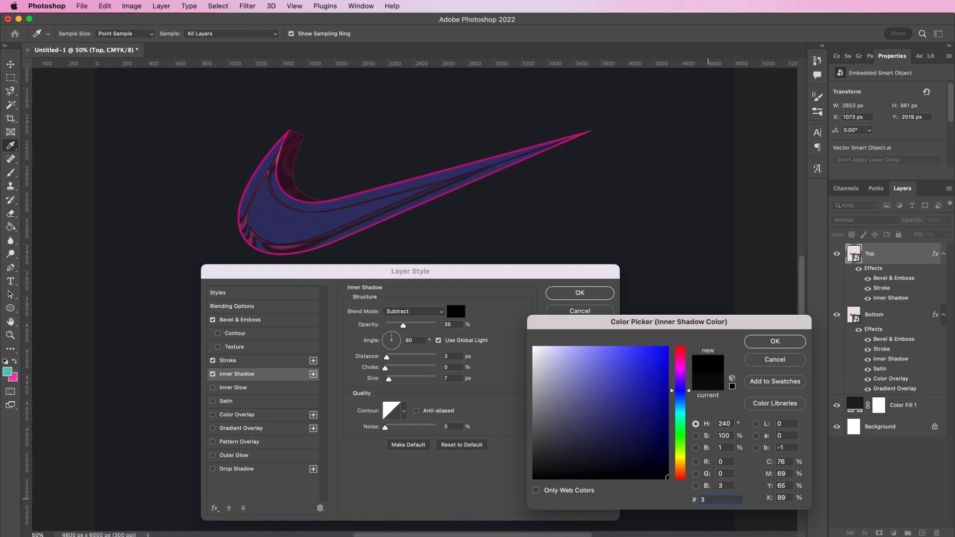
text(c5)
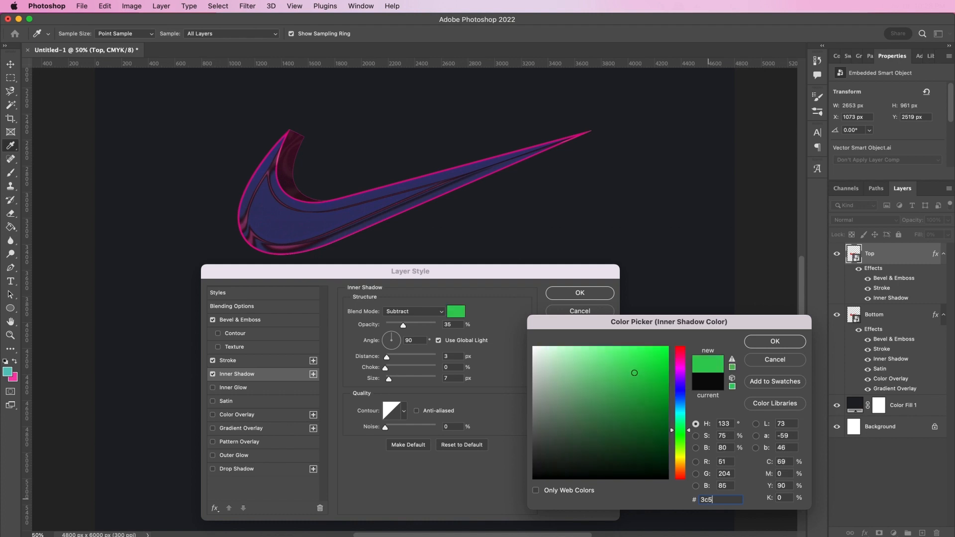
text(1a)
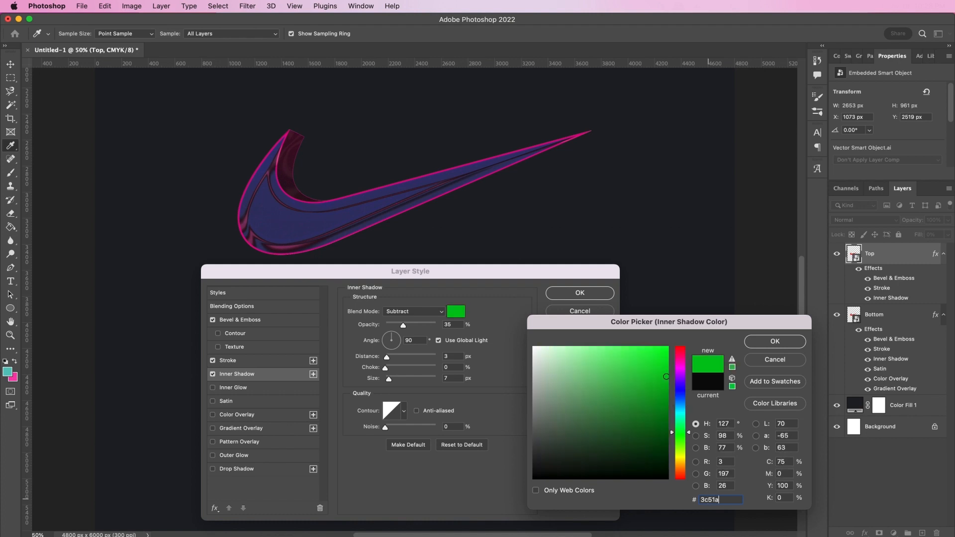
text(8)
key(Return)
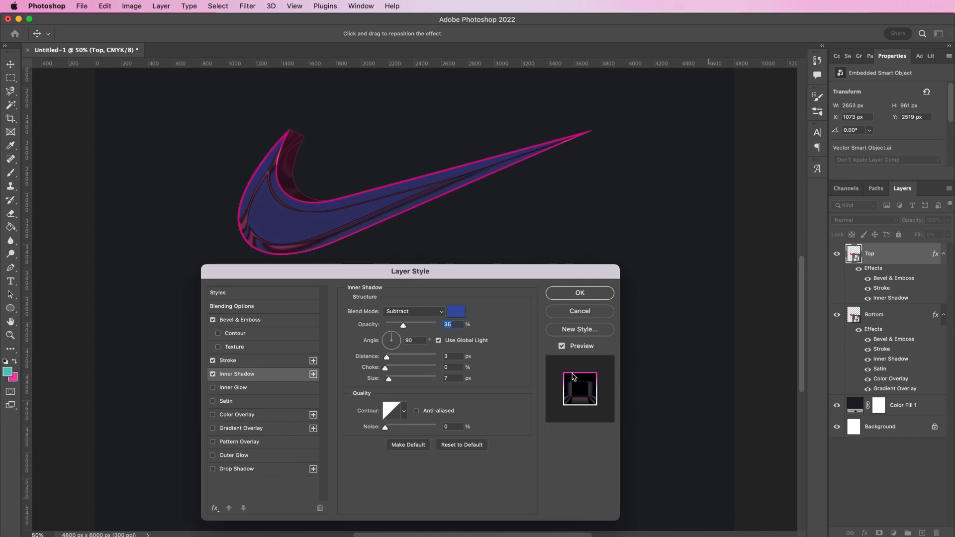
Step: Set the inner shadow to 100% opacity, 10 px distance and 57 px size, with the cone-shaped single-peak contour
text(100)
text(10)
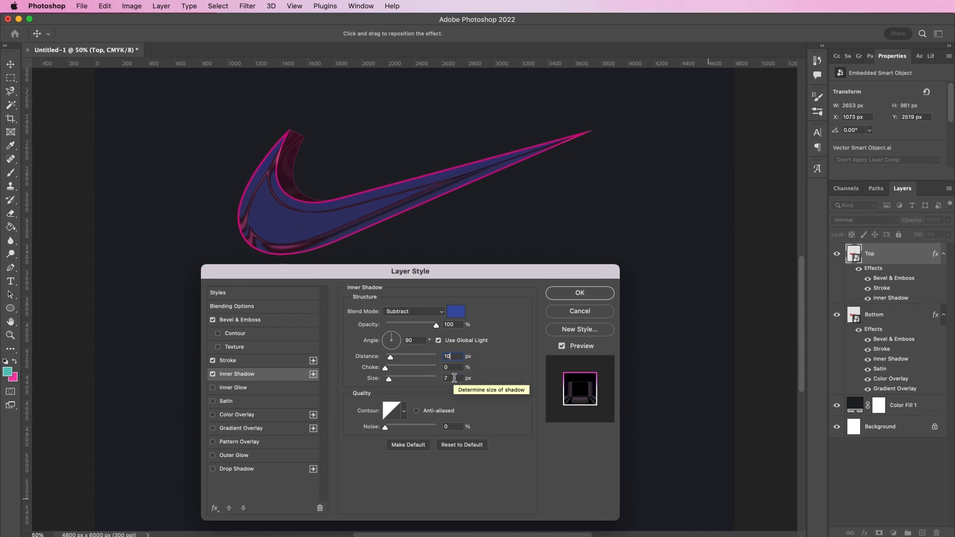
text(57)
click(405, 411)
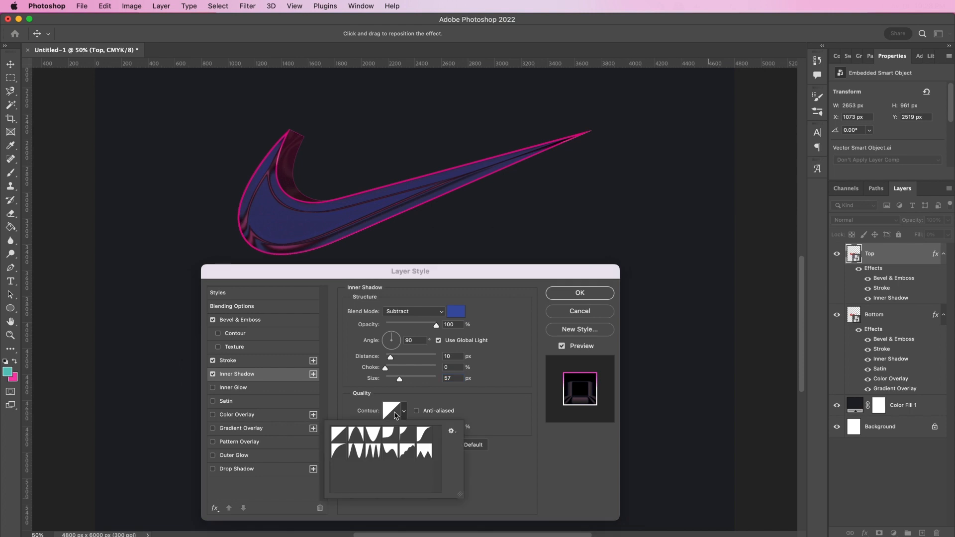
click(357, 436)
click(513, 474)
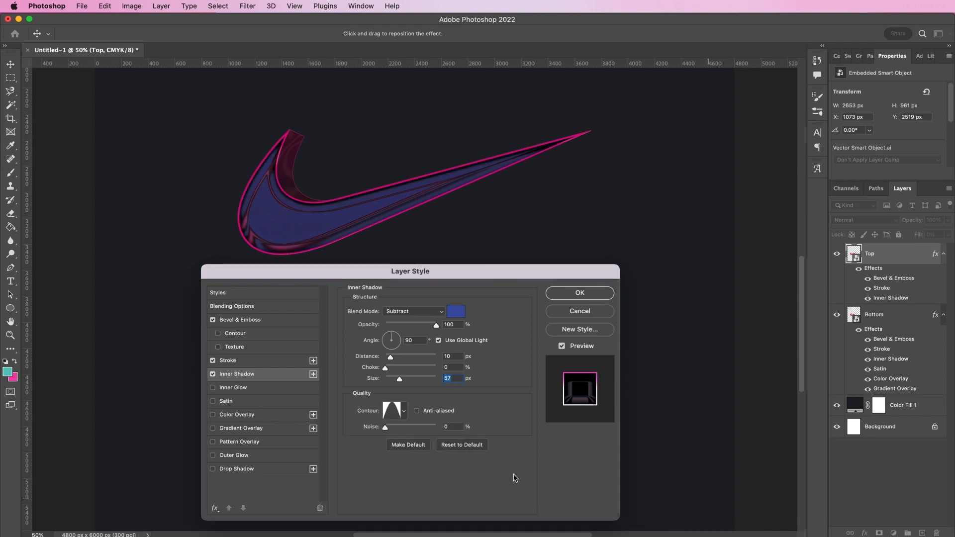
Step: Enable an Inner Glow on the Top layer with the Hard Mix blend mode, 67% opacity and 33% noise
click(258, 391)
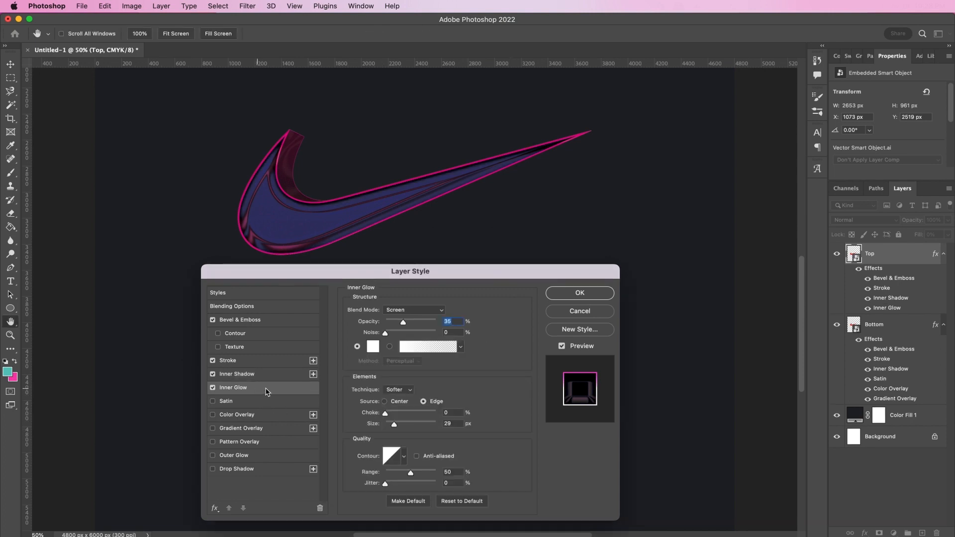
click(405, 310)
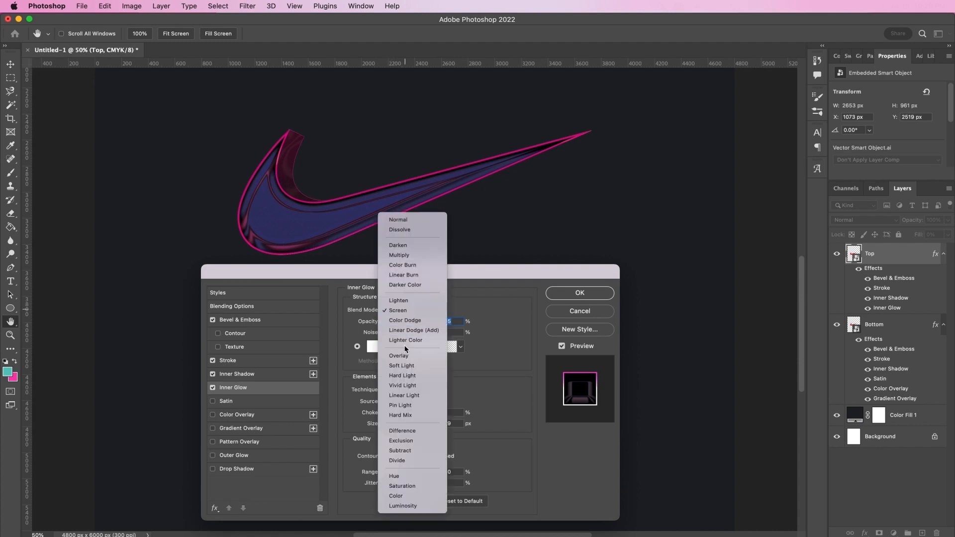
click(398, 415)
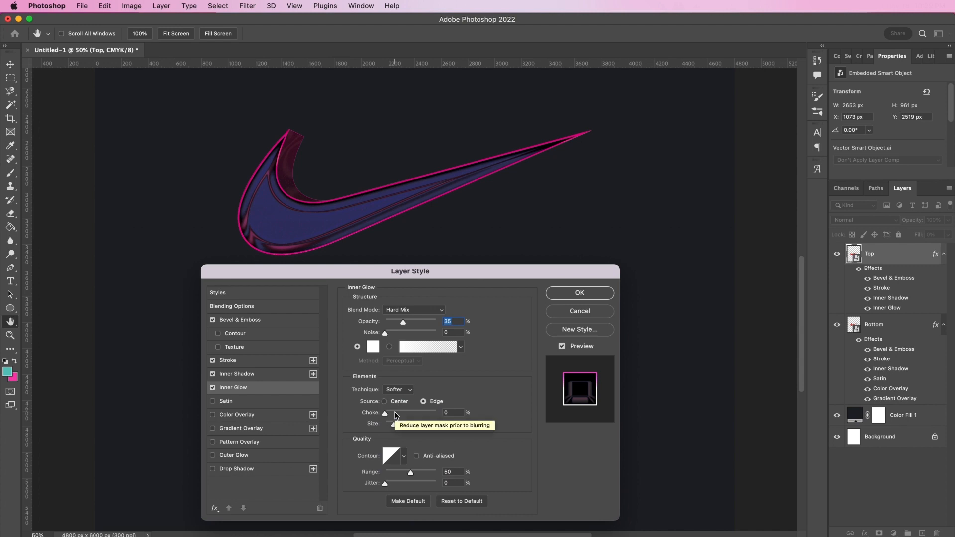
text(67)
click(448, 332)
text(33)
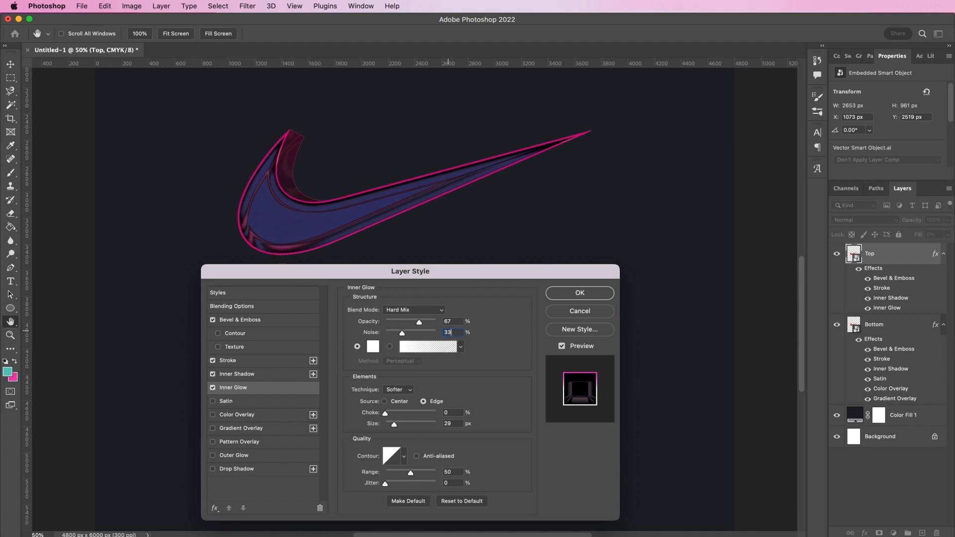
Step: Set the inner glow's solid color to a1237c
click(373, 347)
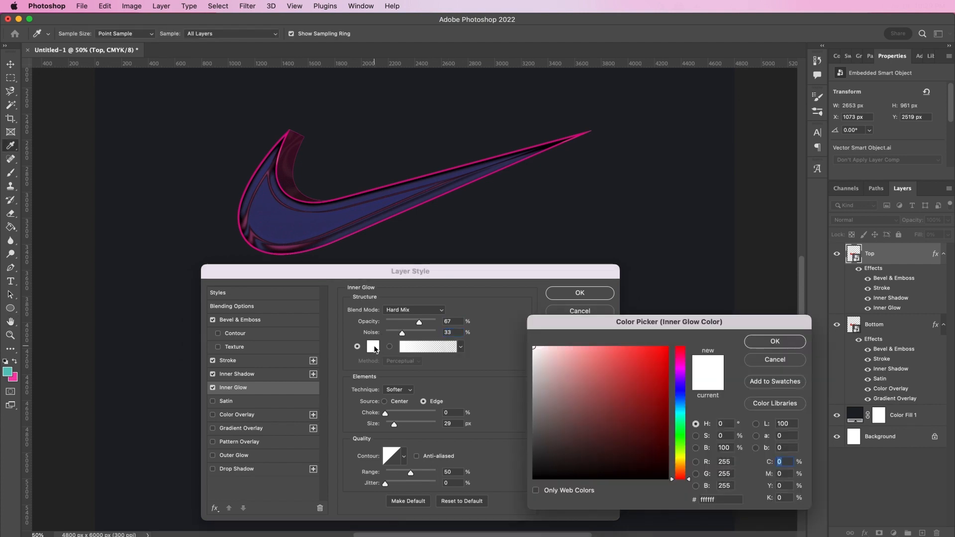
click(707, 499)
text(a1)
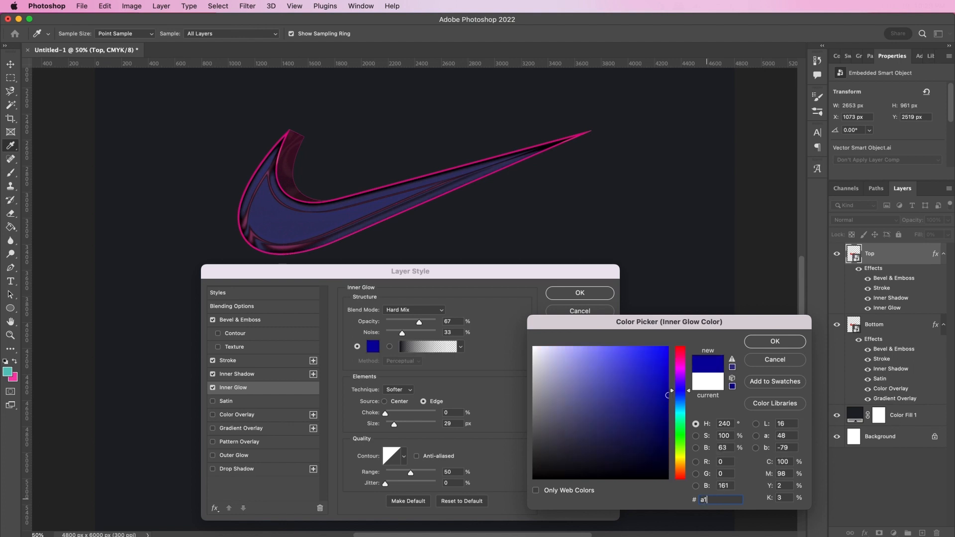
text(23)
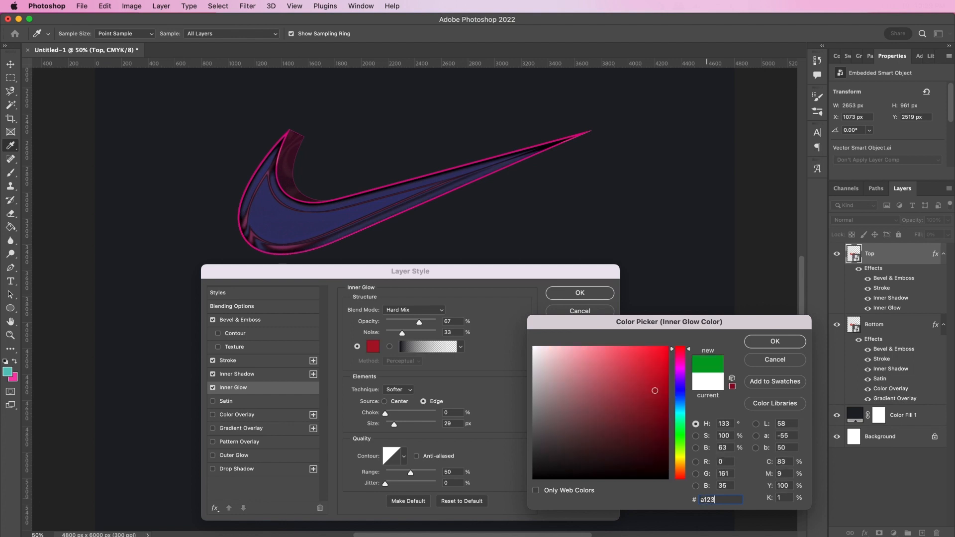
text(7c)
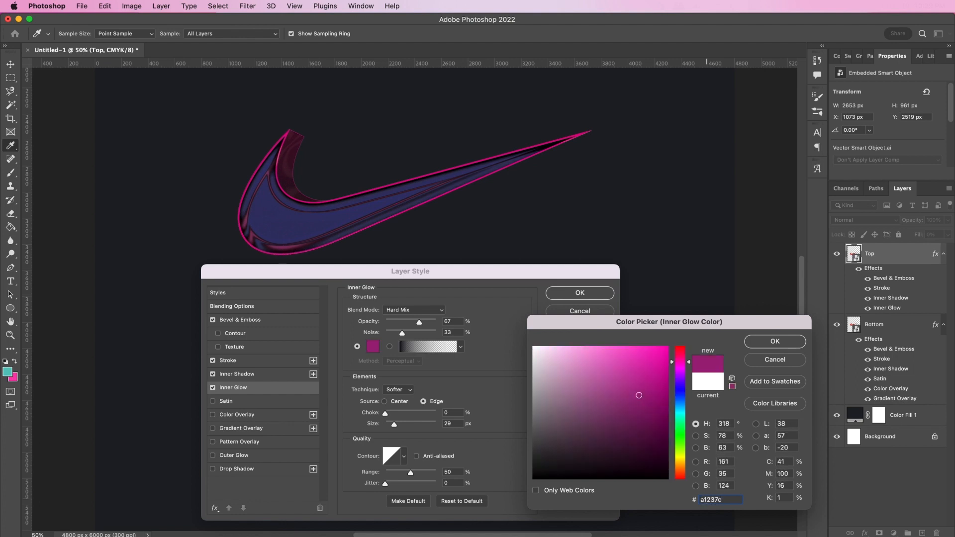
key(Return)
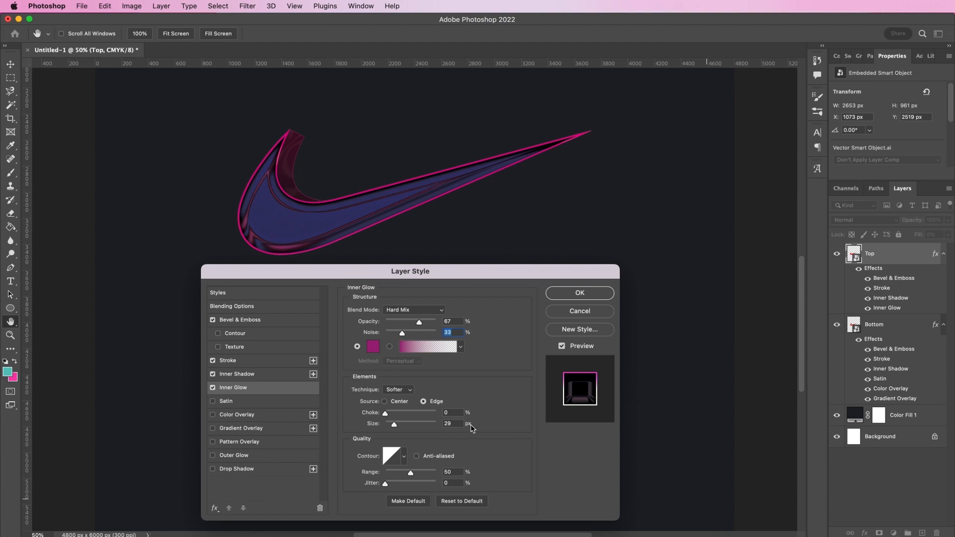
Step: Set the inner glow's choke to 32%, size to 166 px and jitter to 76%
click(456, 412)
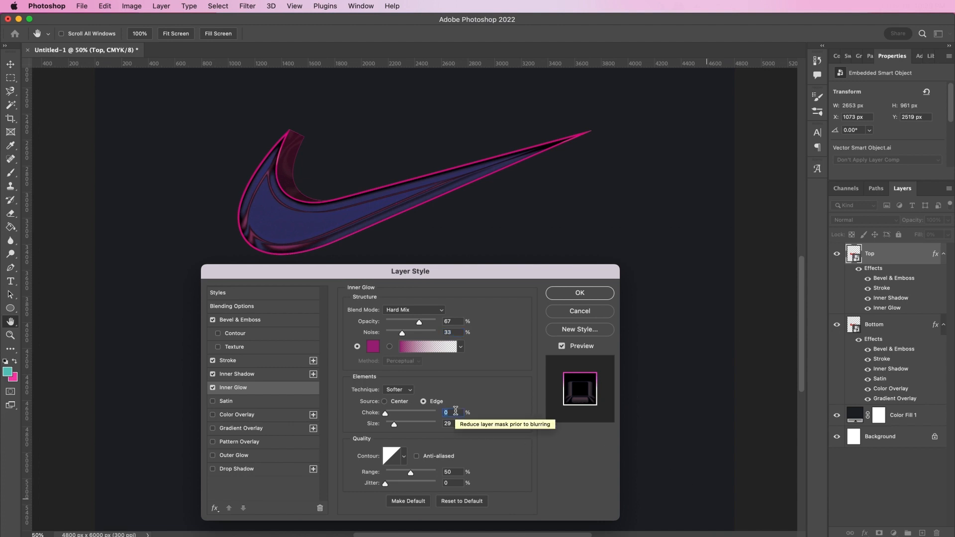
text(32)
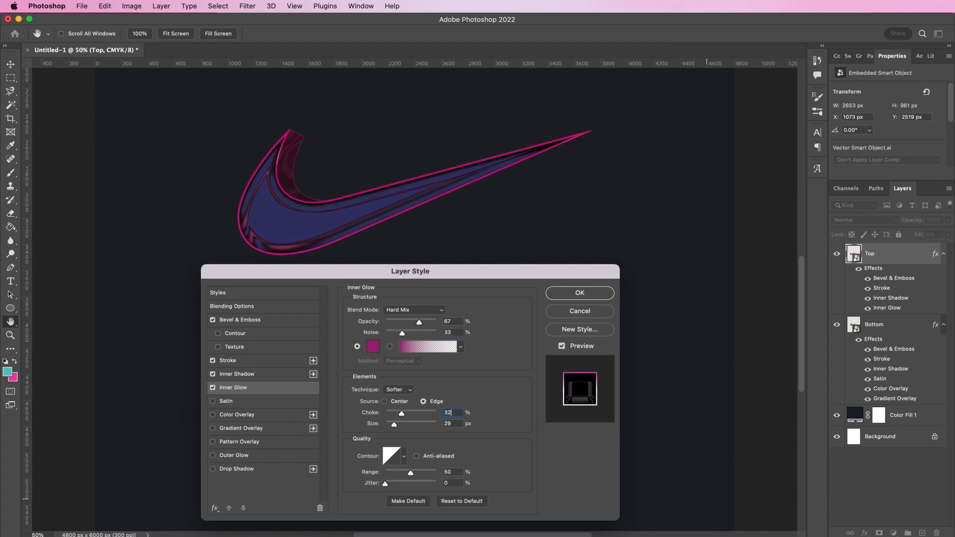
click(456, 424)
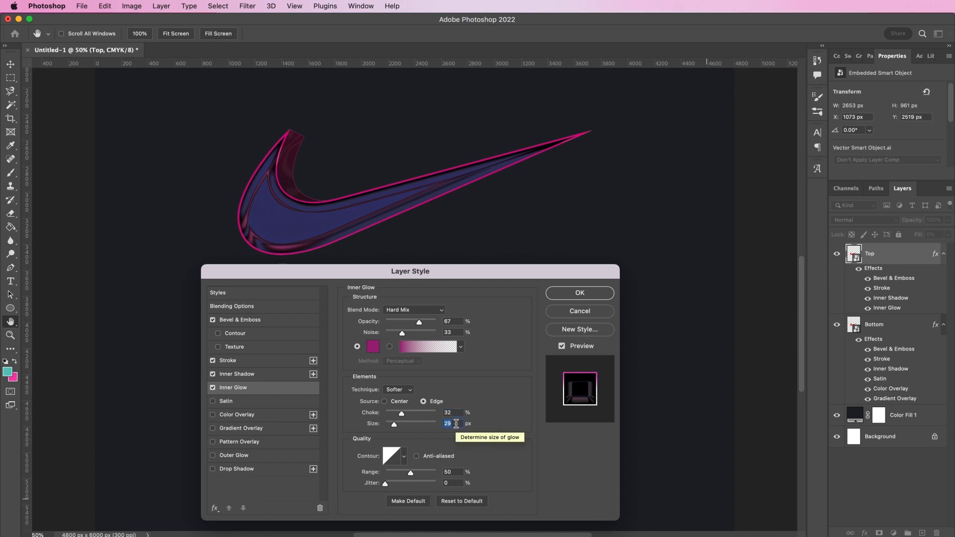
text(166)
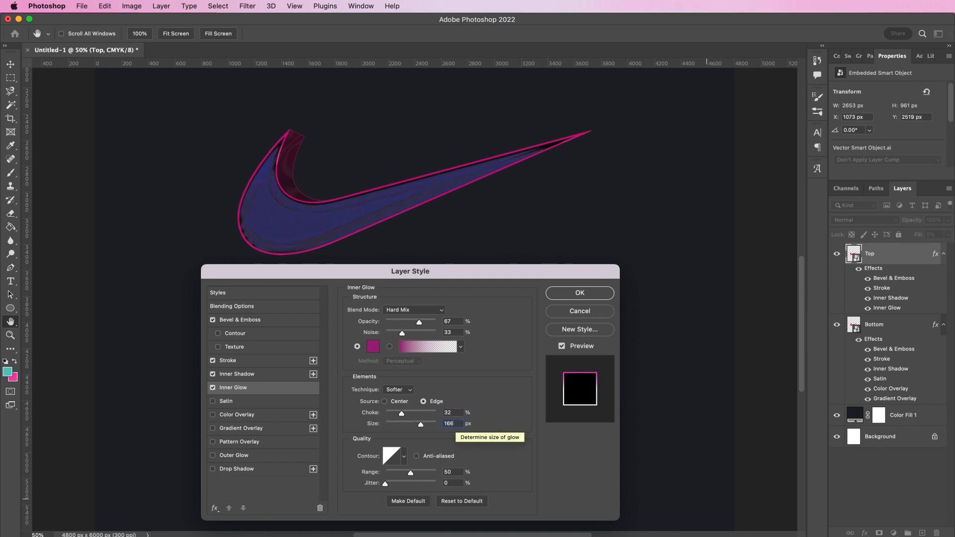
click(451, 483)
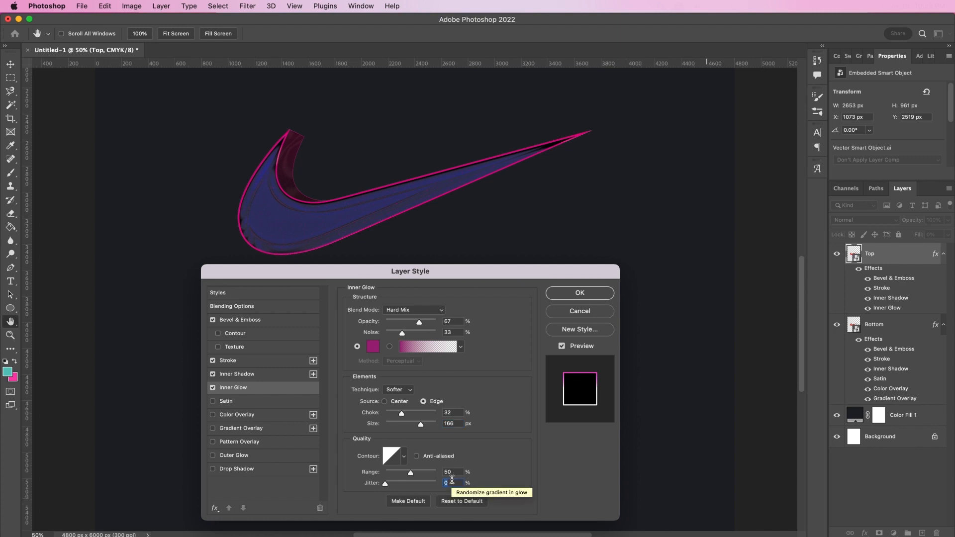
text(76)
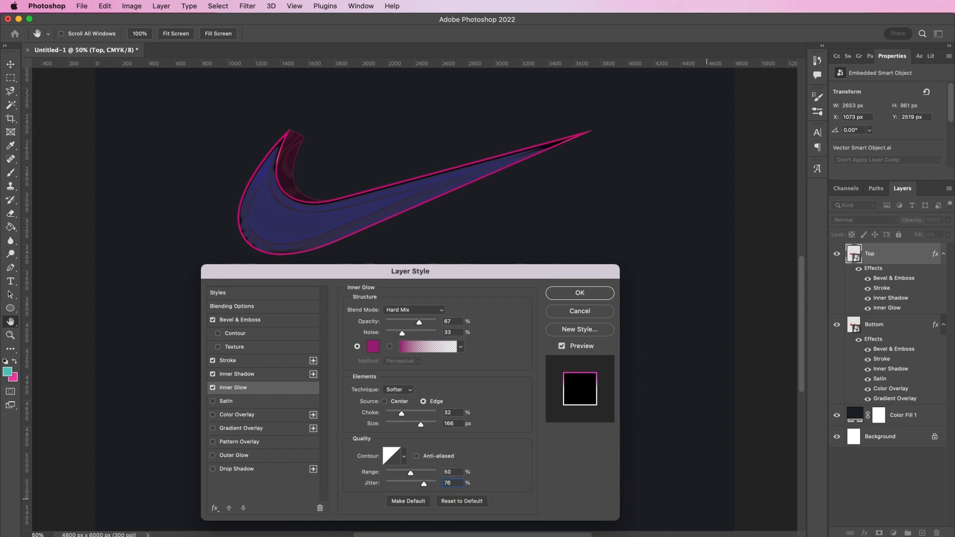
Step: Enable a Satin effect on the Top layer with the Multiply blend mode
click(265, 402)
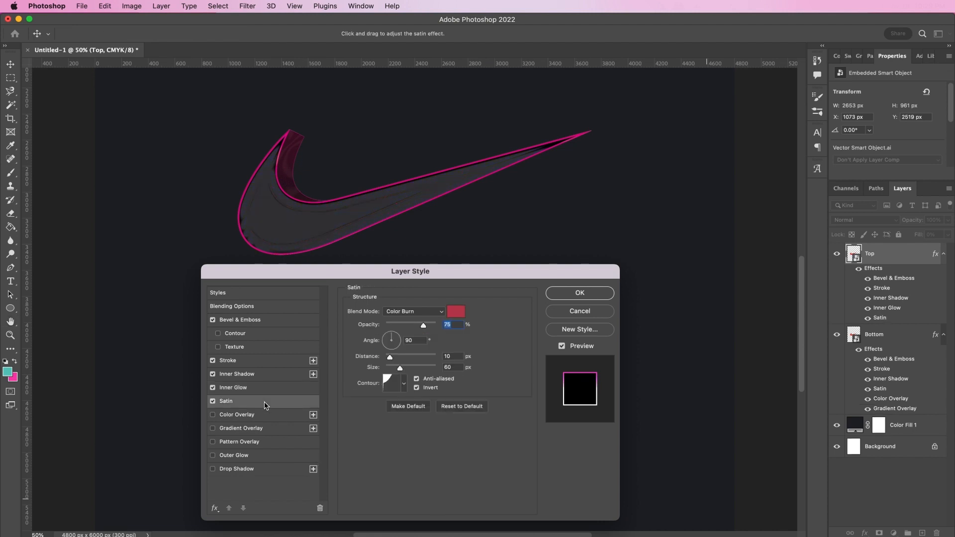
click(412, 312)
click(411, 302)
Step: Set the satin color to 984f9b
click(457, 312)
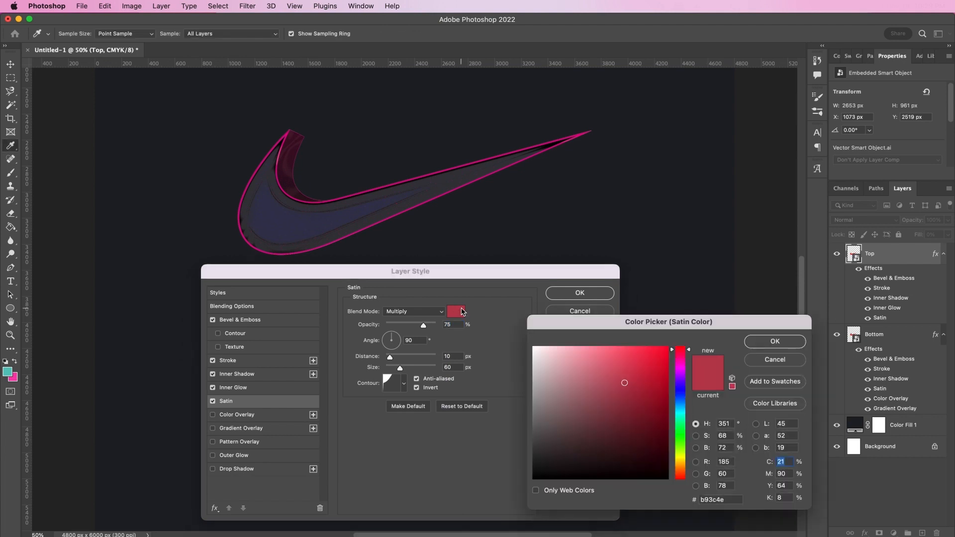
double_click(721, 501)
text(984)
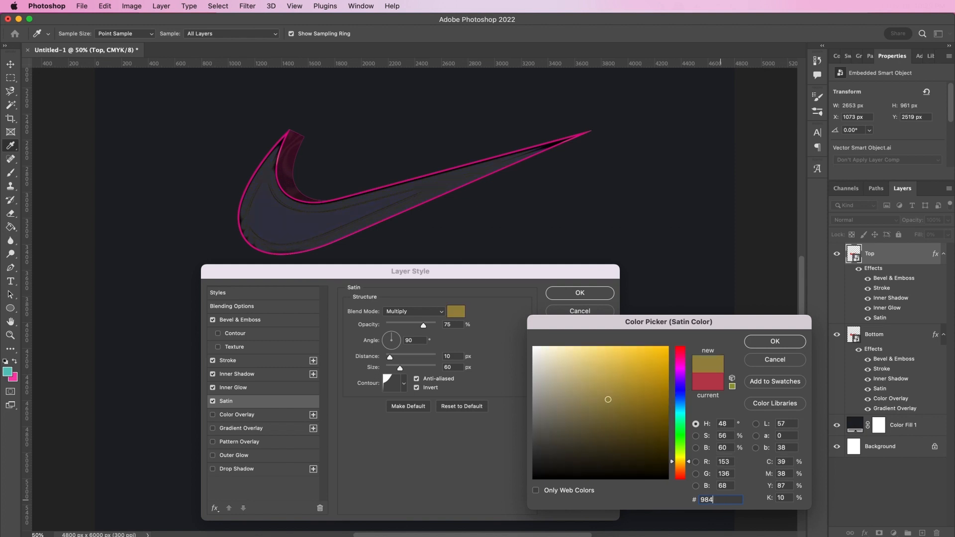
text(f9)
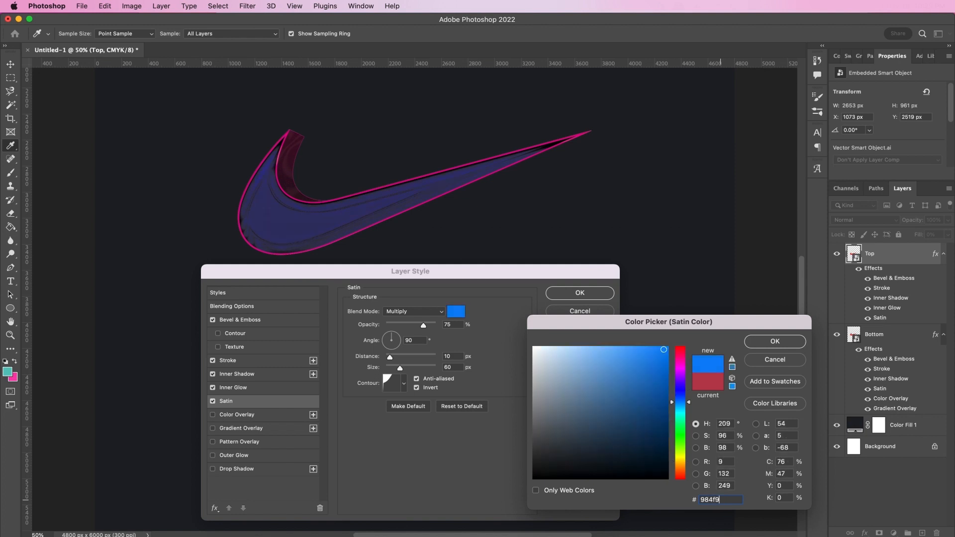
text(b)
key(Return)
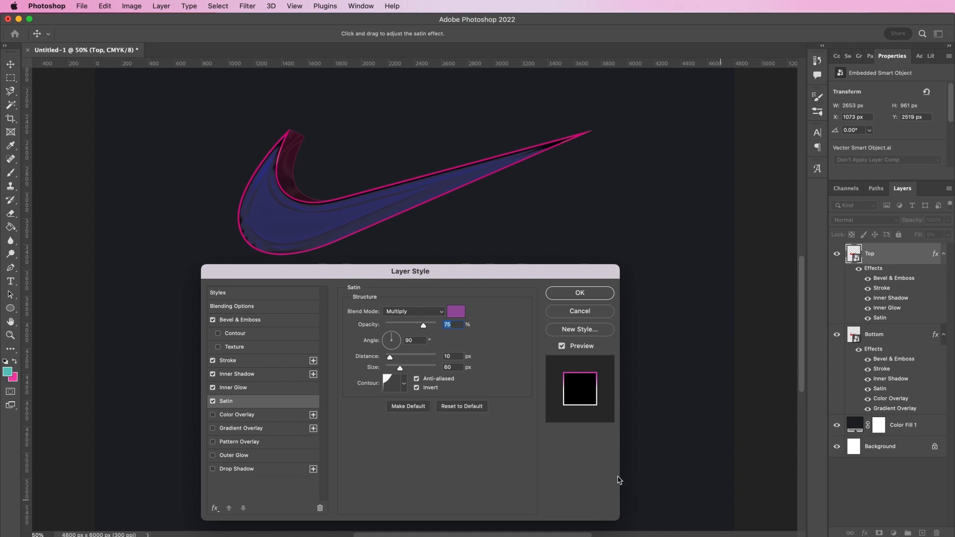
Step: Set the satin distance to 50 px and use the linear contour without inversion
double_click(454, 356)
text(50)
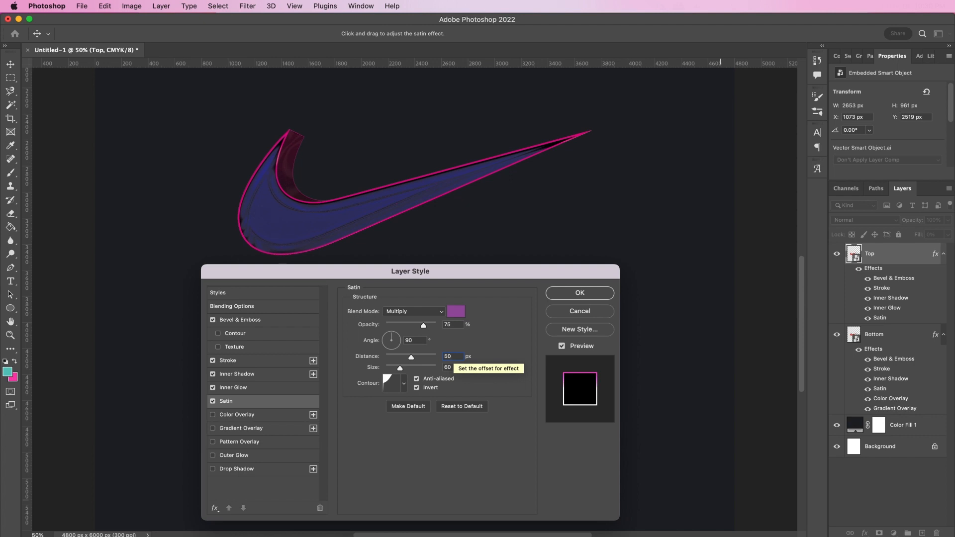
click(405, 386)
click(339, 407)
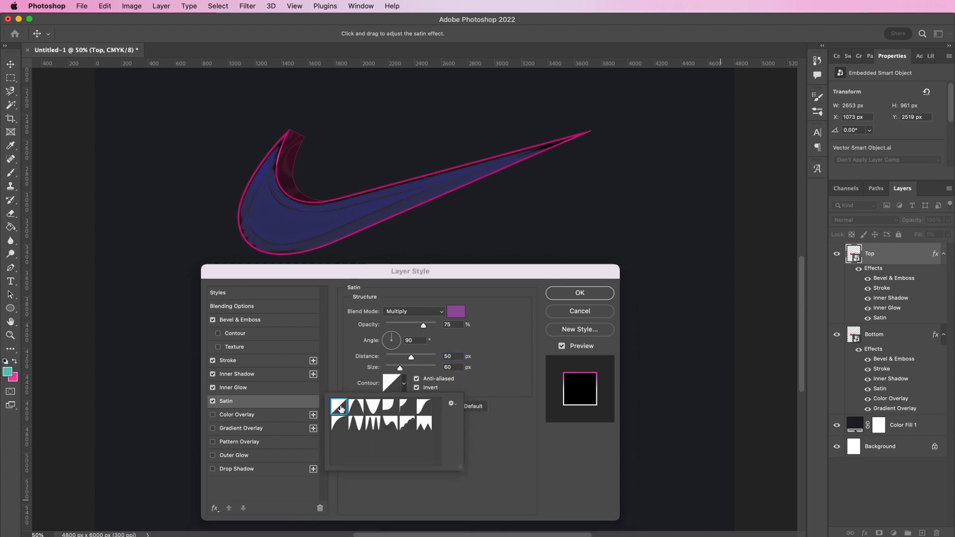
click(417, 388)
click(417, 388)
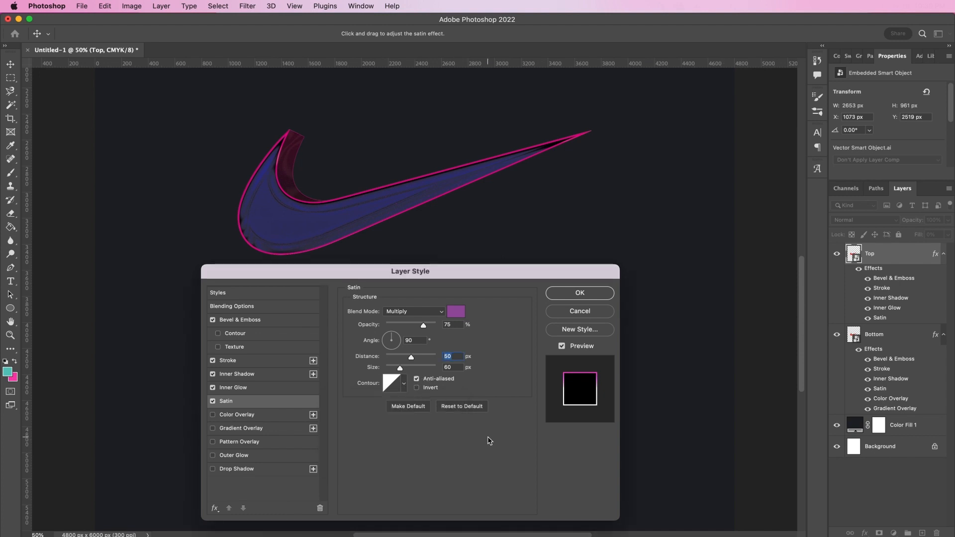
Step: Enable a reversed Gradient Overlay on the Top layer with the Normal blend mode and 97% opacity
click(253, 433)
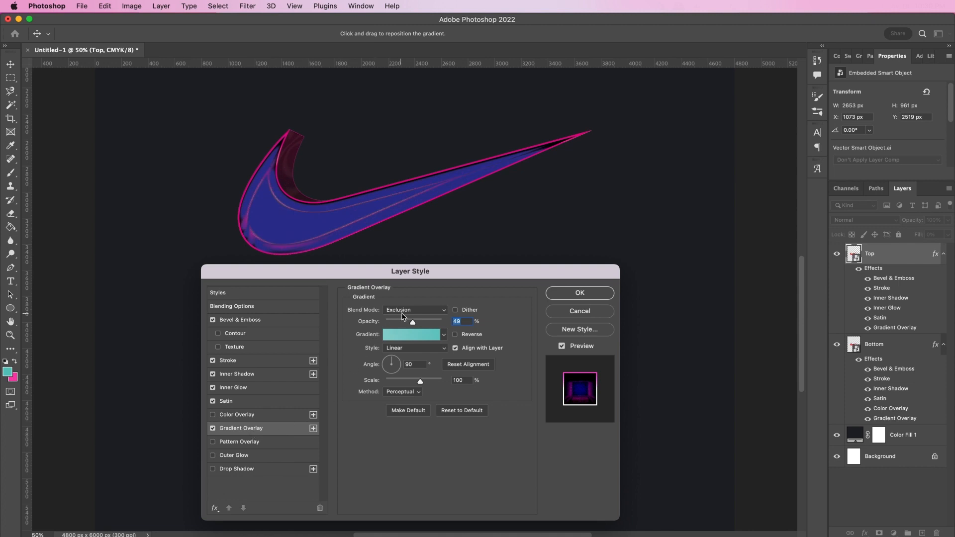
click(405, 311)
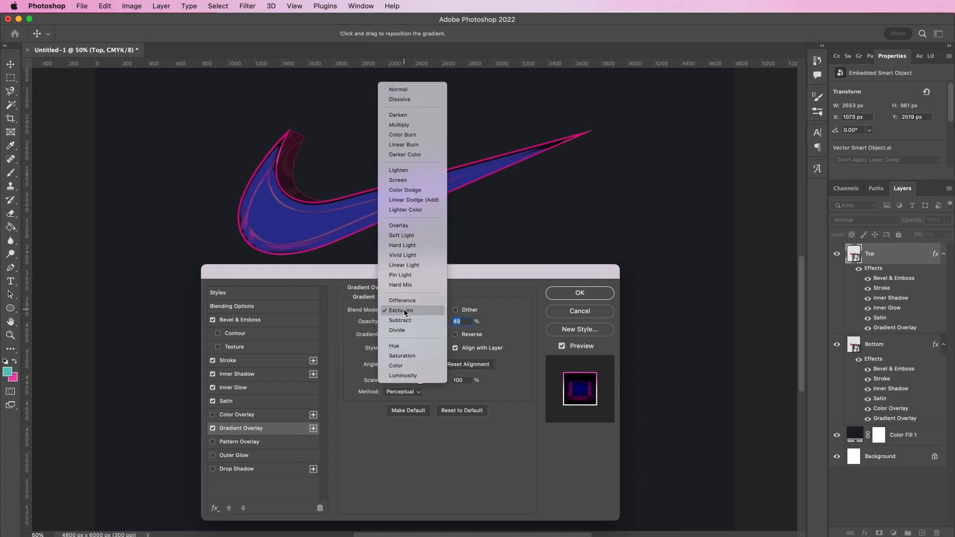
click(404, 91)
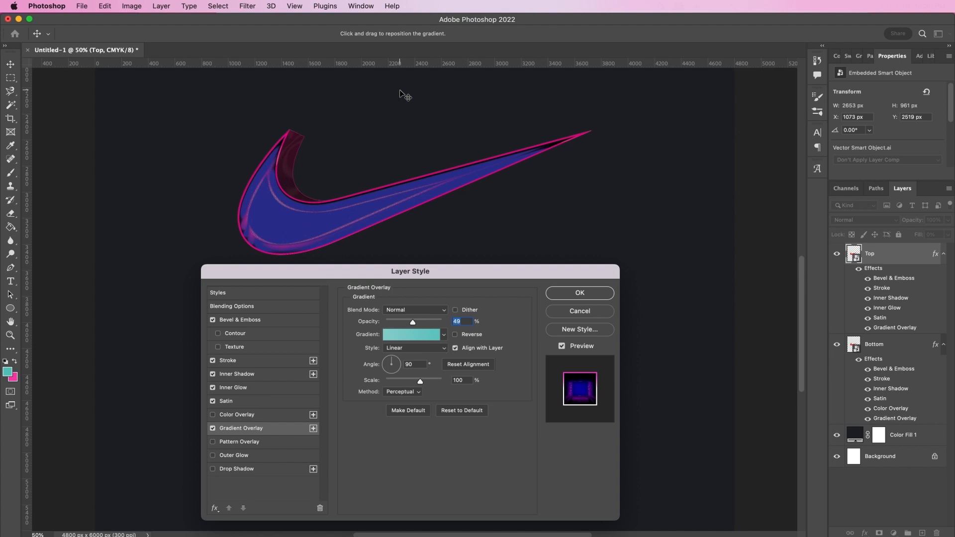
text(97)
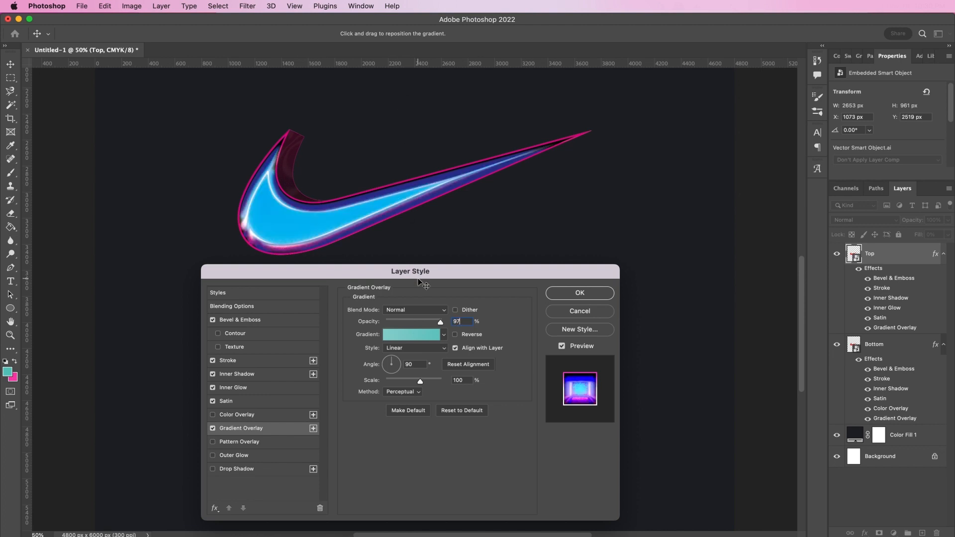
click(455, 334)
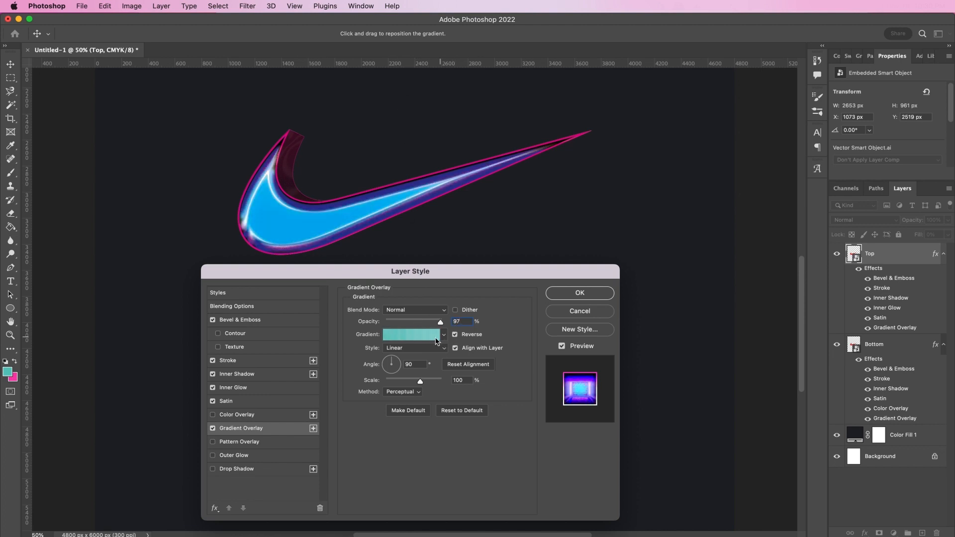
Step: Set the color stop at location 0% of the overlay gradient to 86171d
click(417, 339)
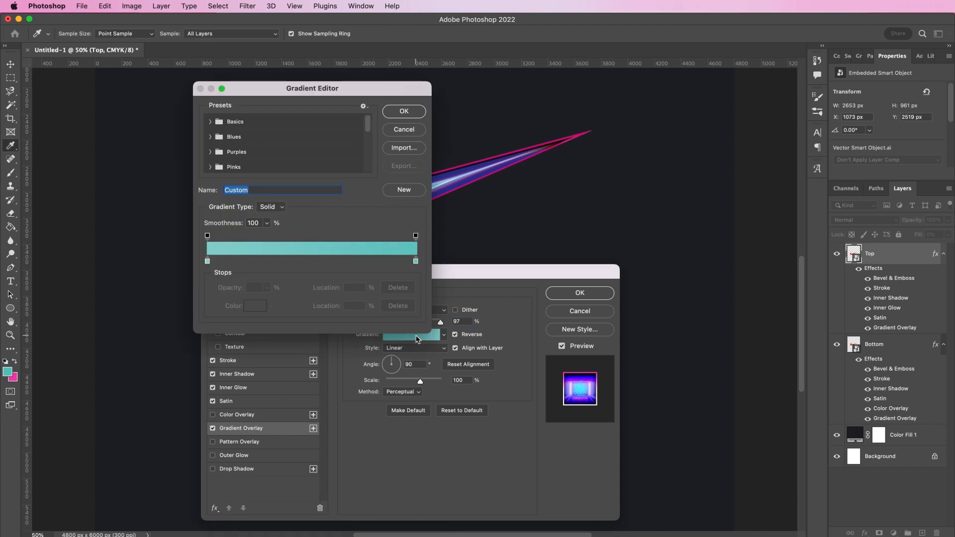
click(208, 261)
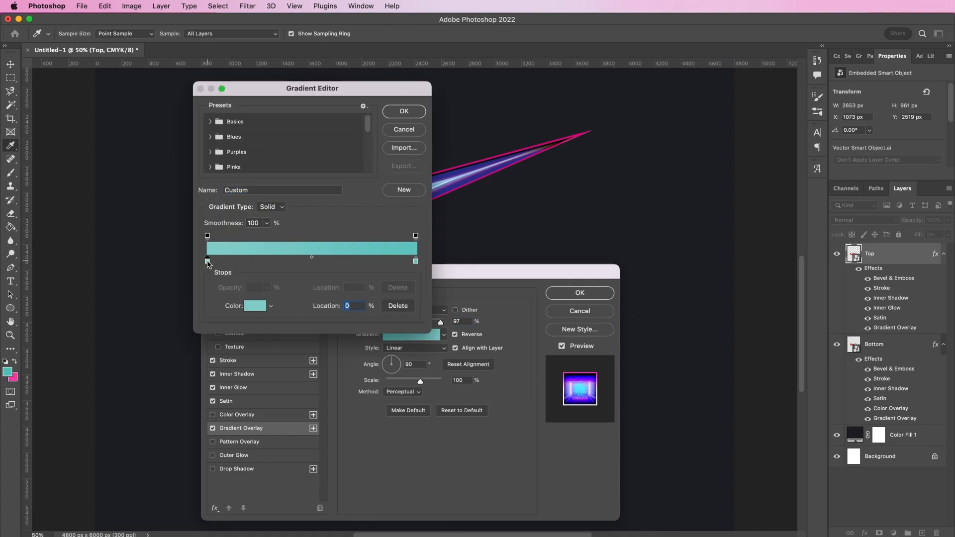
click(257, 307)
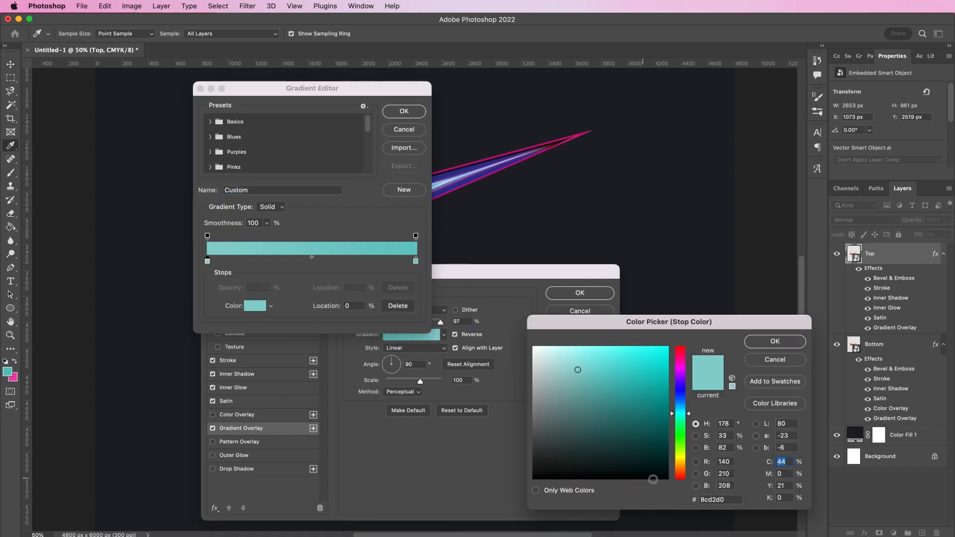
click(712, 500)
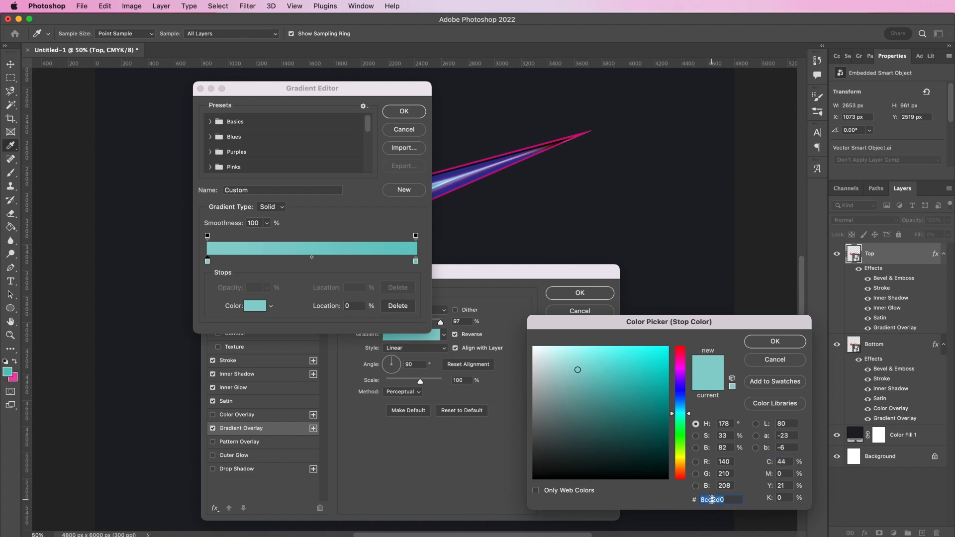
text(86)
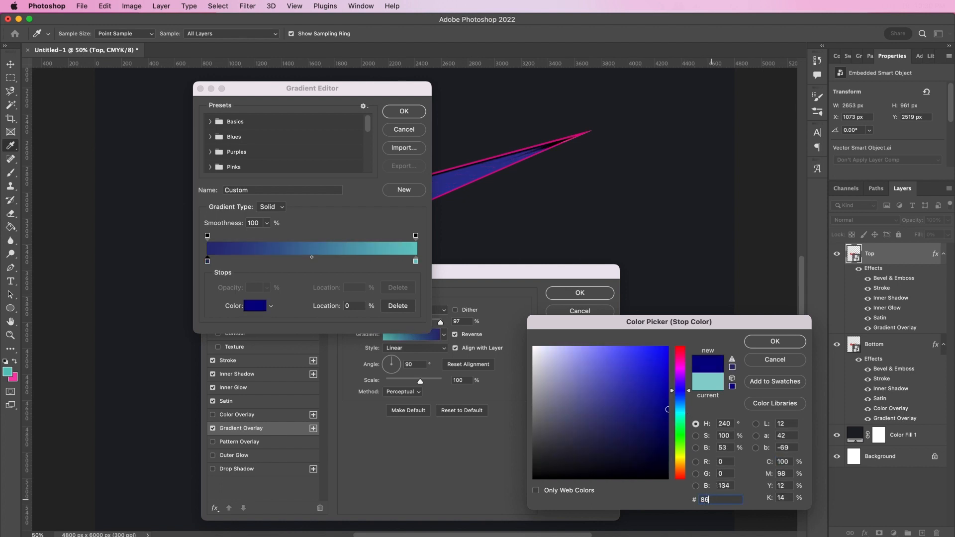
text(171d)
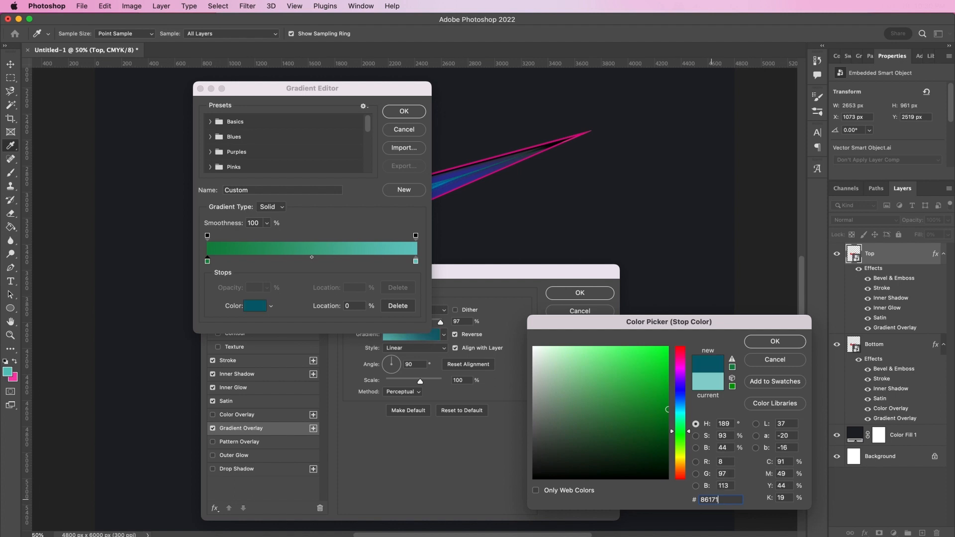
key(Return)
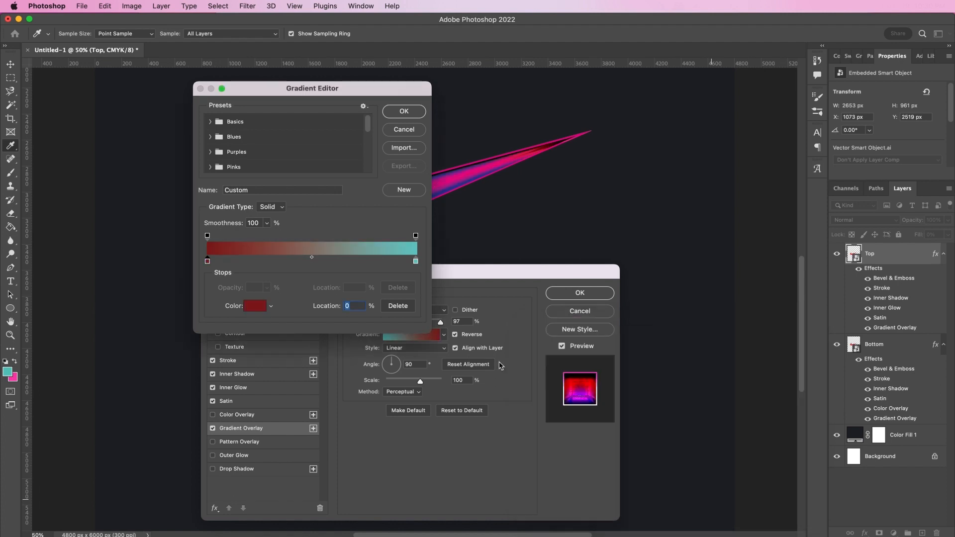
Step: Set the gradient's color stop at location 100% to 3c2d2e and the overlay's interpolation method to Classic
click(416, 261)
click(255, 305)
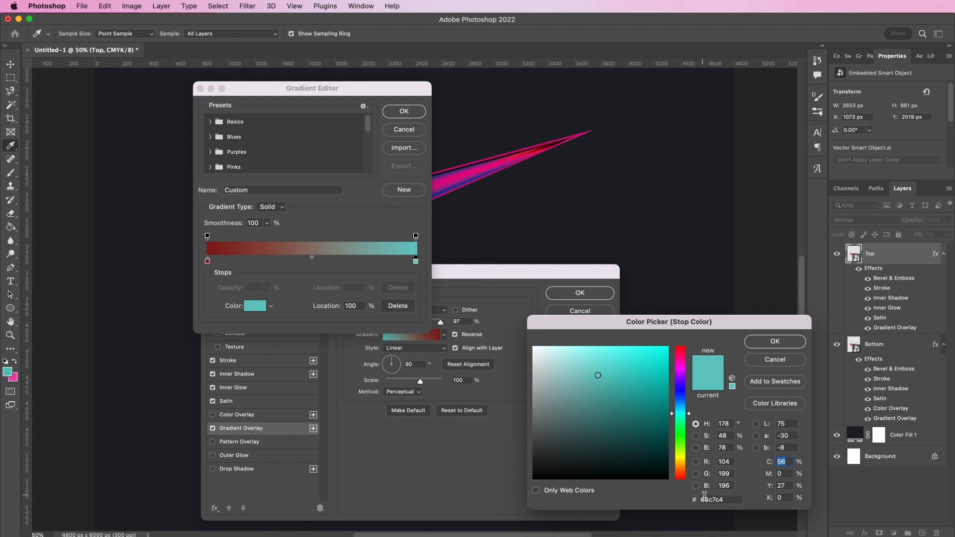
click(709, 500)
text(3c)
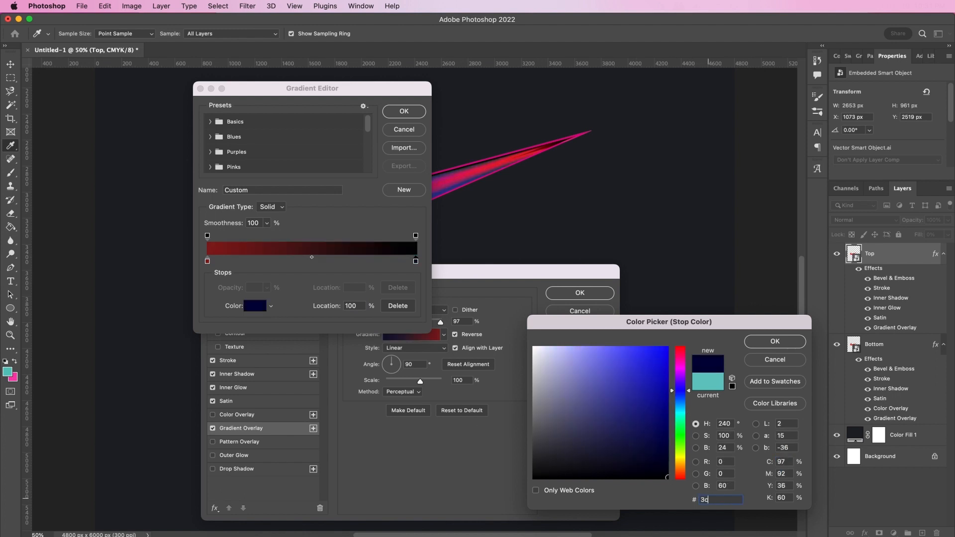
text(2d)
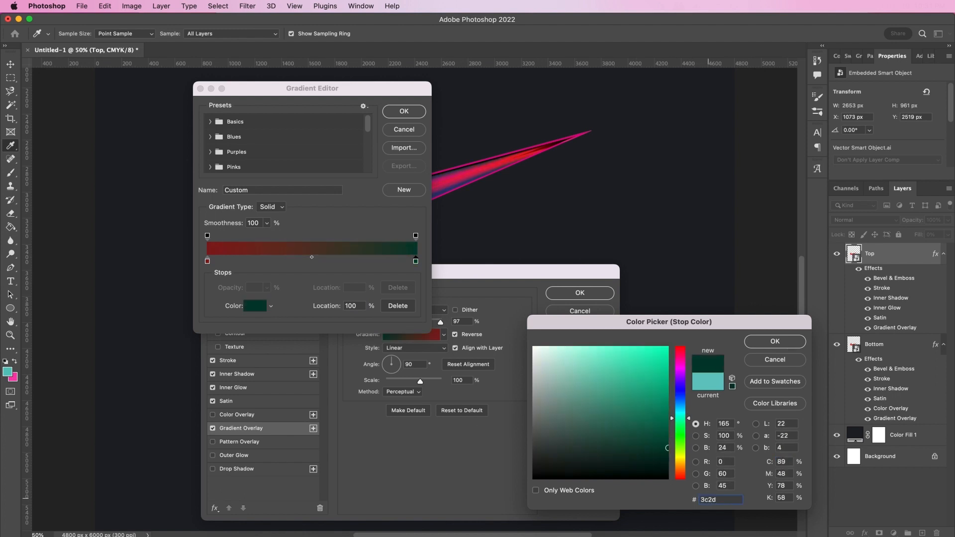
text(2e)
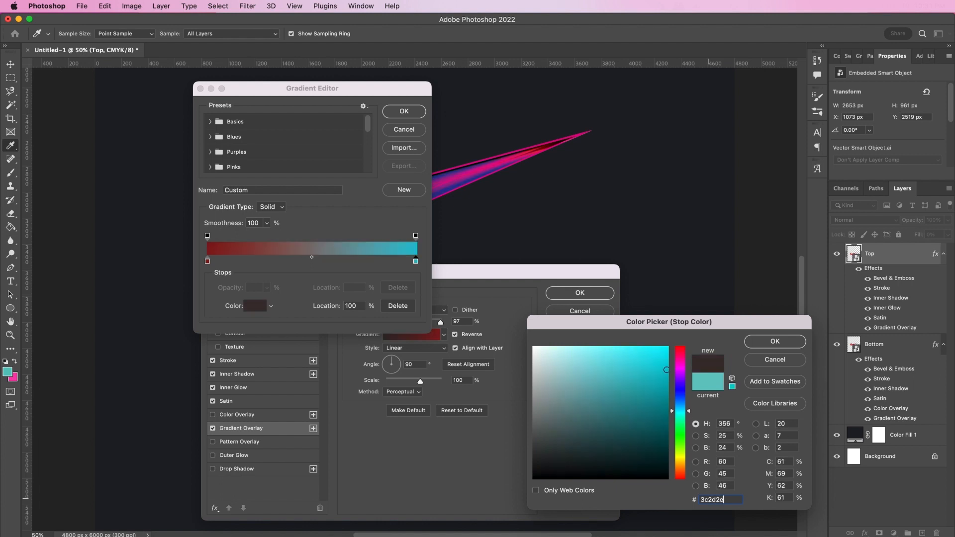
key(Return)
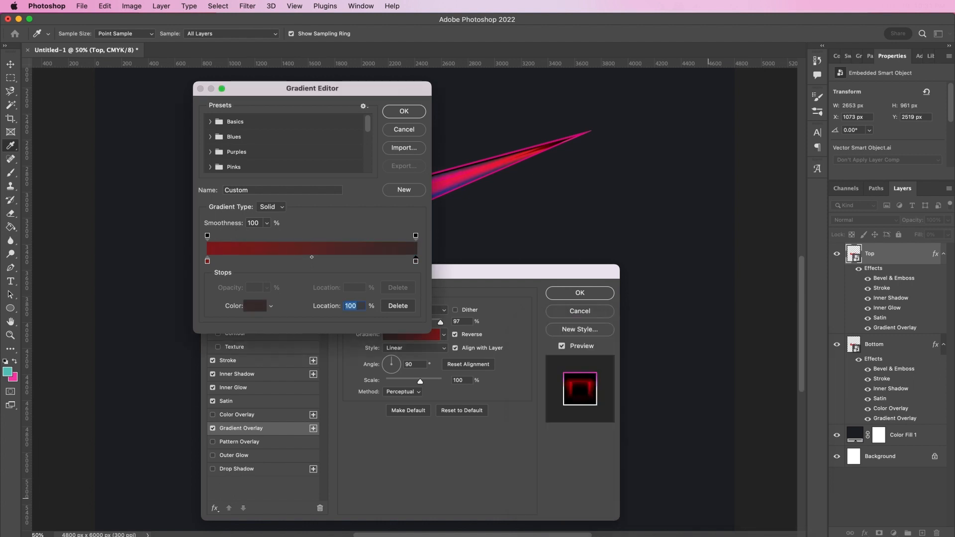
key(Return)
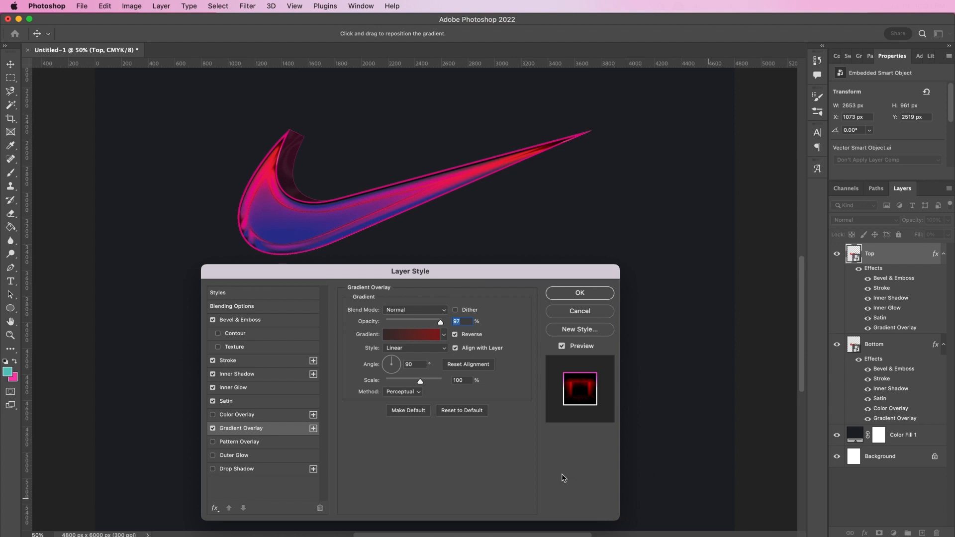
click(413, 393)
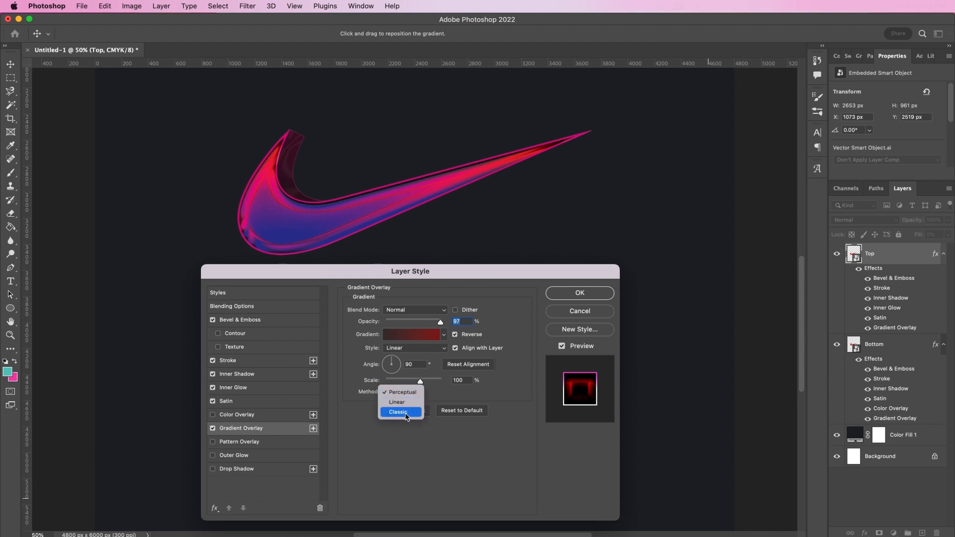
click(407, 413)
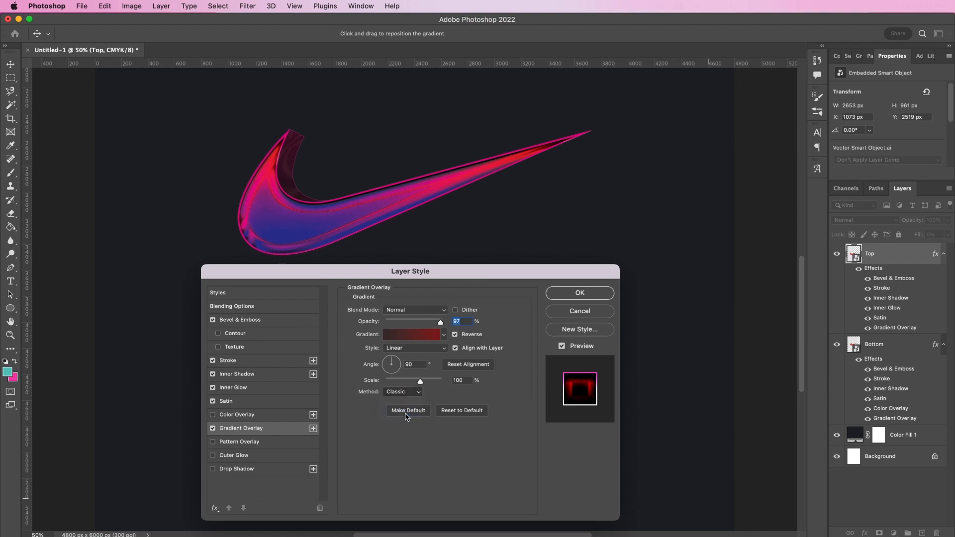
Step: Enable an Outer Glow on the Top layer with the Vivid Light blend mode and 100% opacity
click(232, 456)
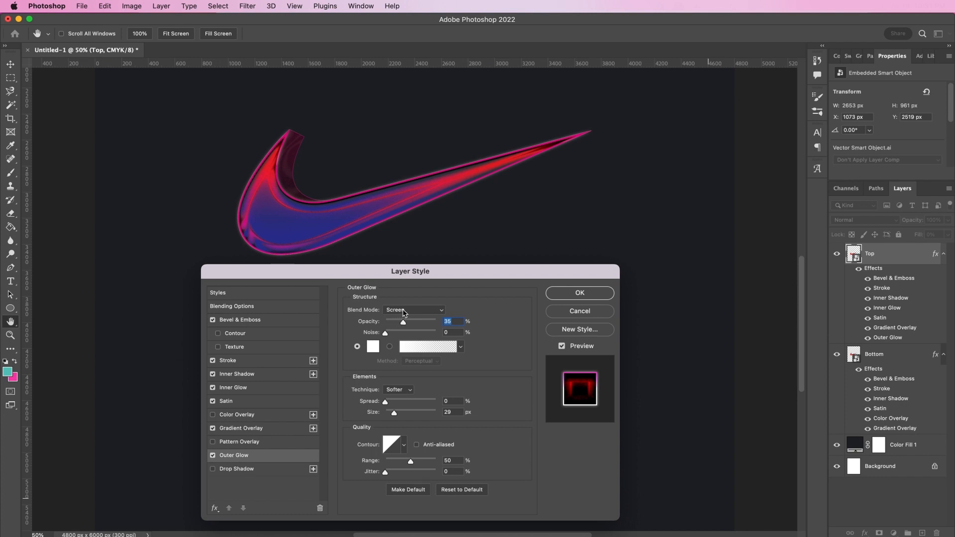
click(403, 313)
click(403, 387)
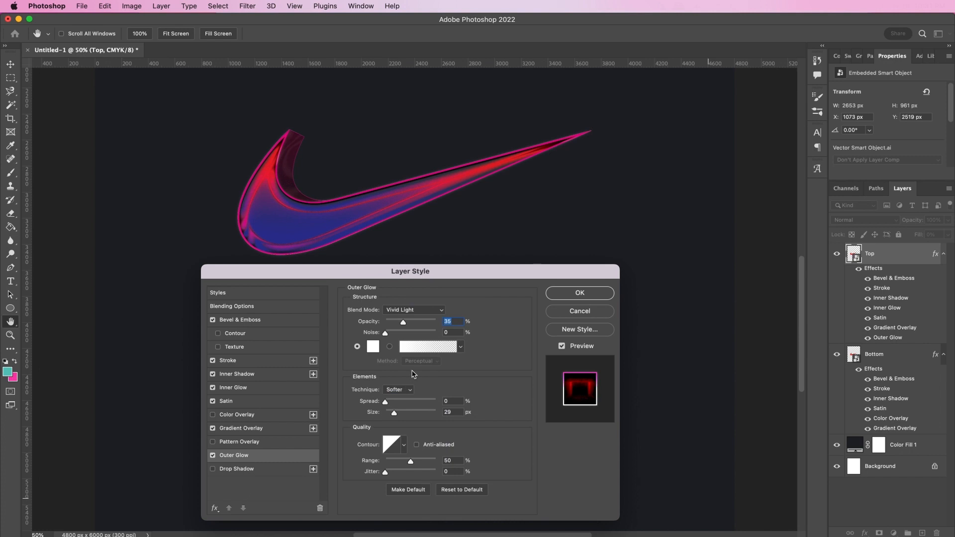
text(100)
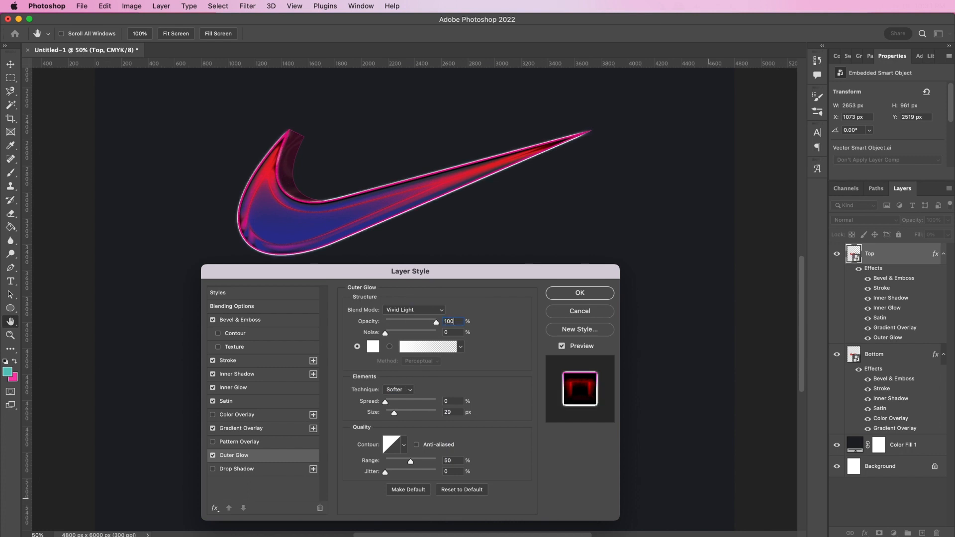
Step: Set the Top layer's Outer Glow color to a7d050
click(373, 347)
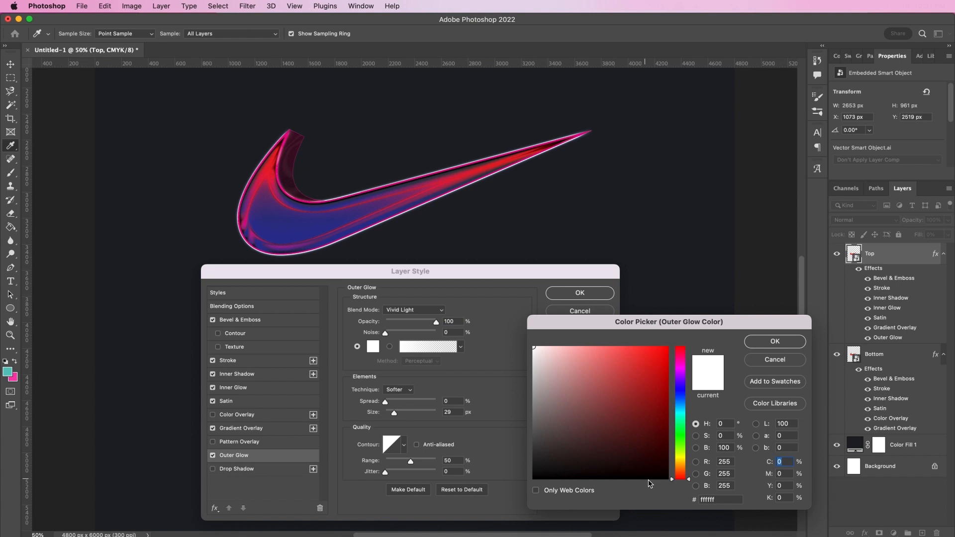
double_click(710, 499)
text(a)
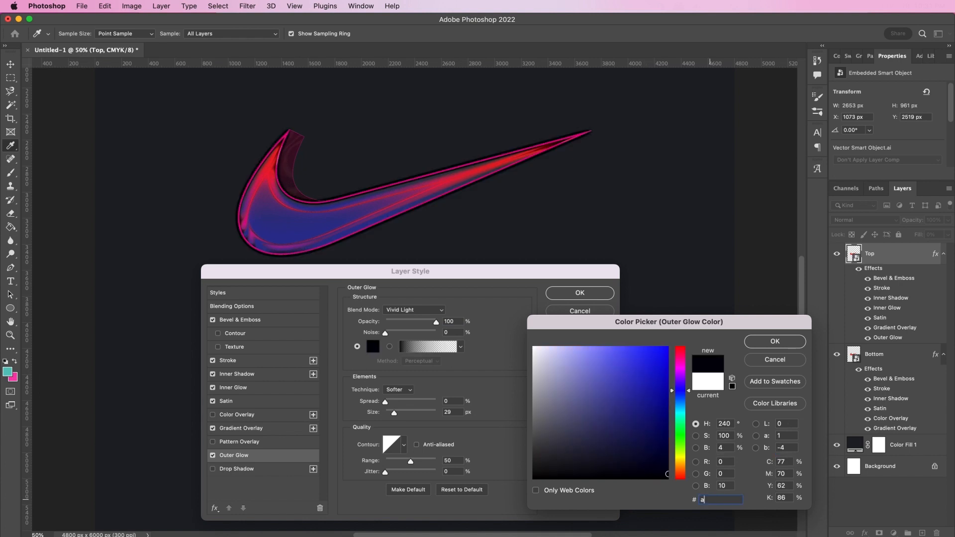
text(7d)
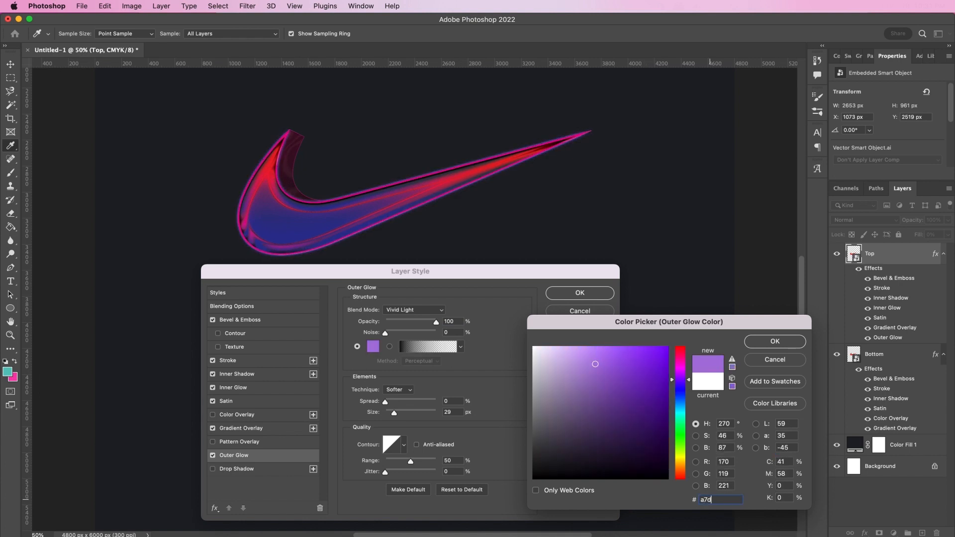
text(05)
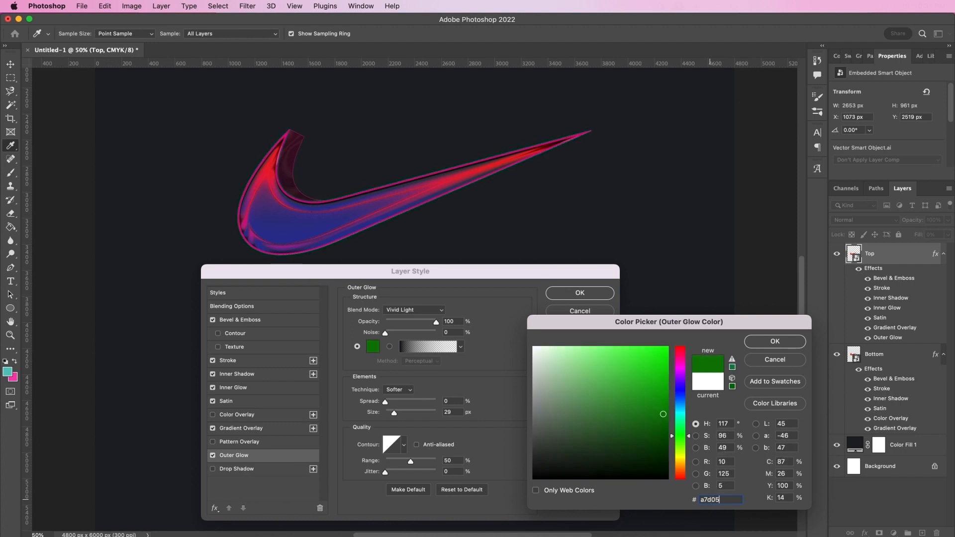
text(0)
key(Return)
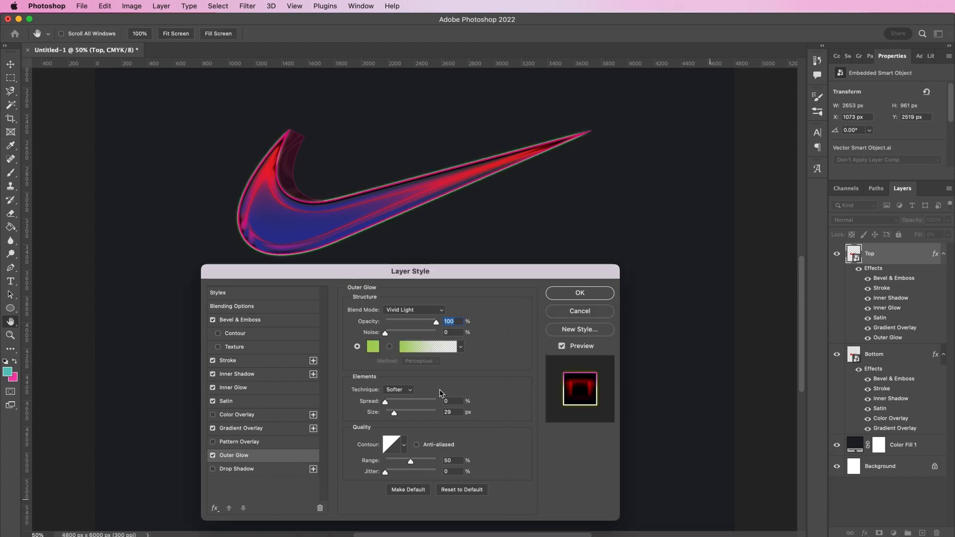
Step: Set the Outer Glow's spread to 12% and its size to 8 px
click(452, 401)
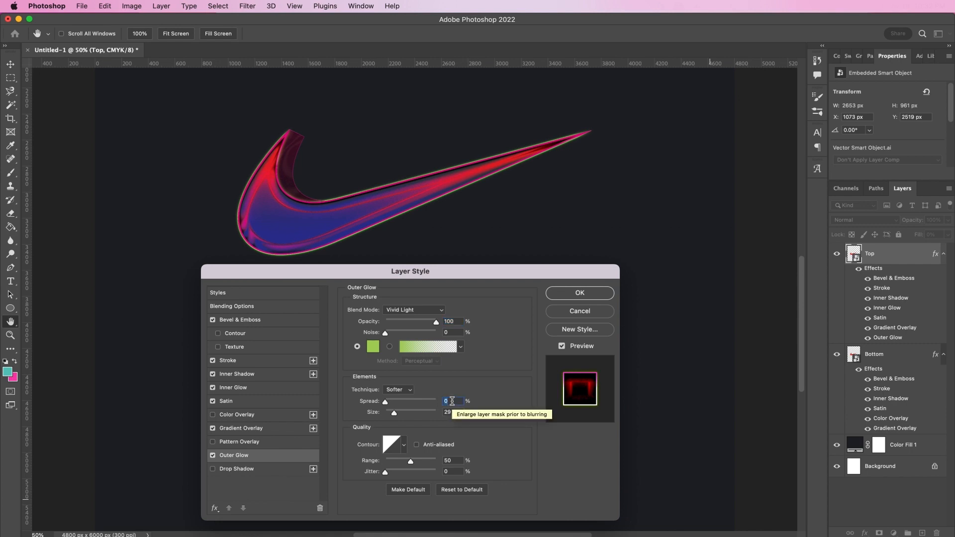
text(12)
text(8)
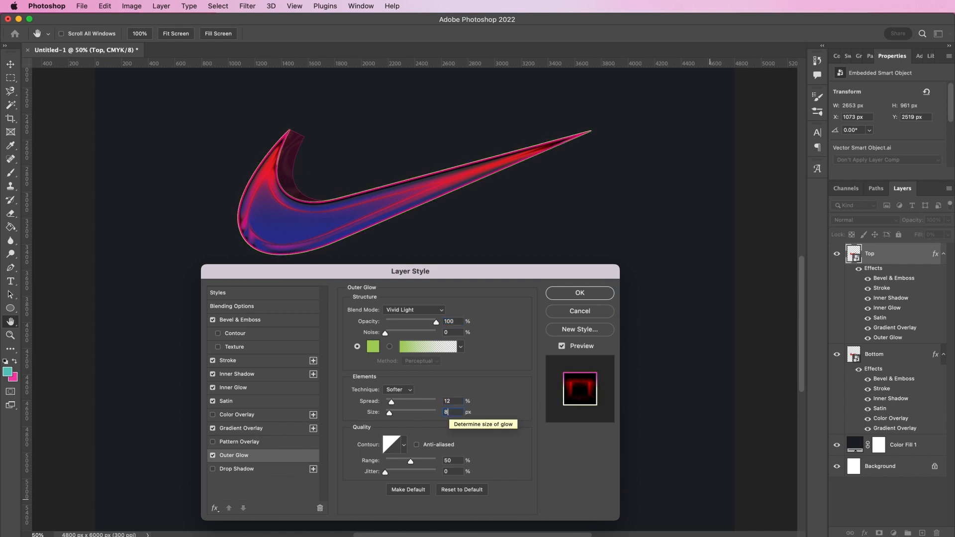
Step: Give the Outer Glow the S-curved contour and a 23% range, and apply the Top layer's style
click(403, 445)
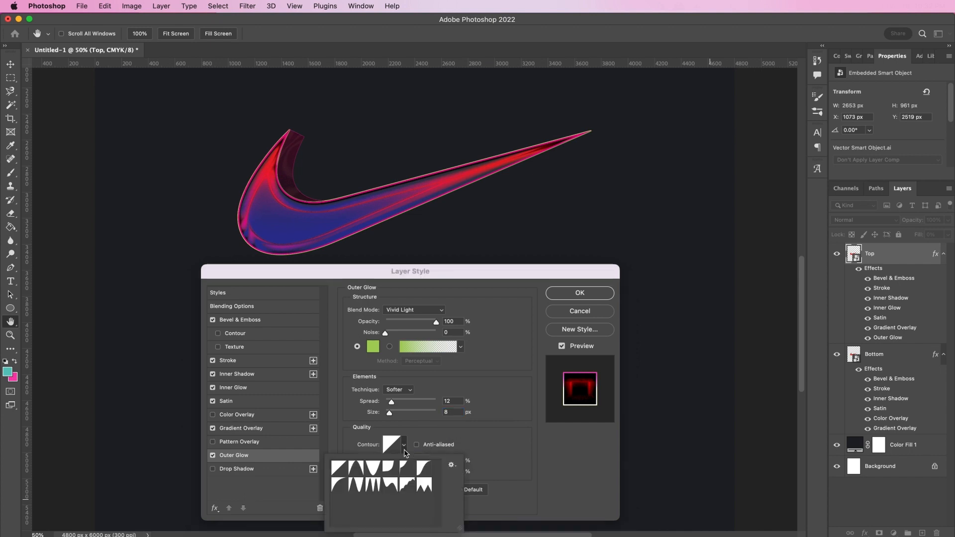
click(423, 472)
click(522, 448)
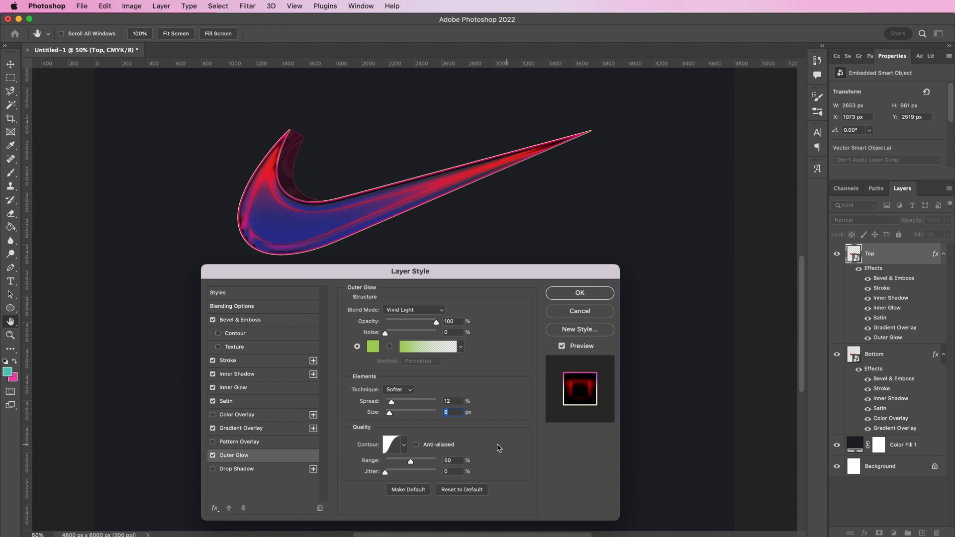
double_click(448, 461)
text(23)
click(580, 293)
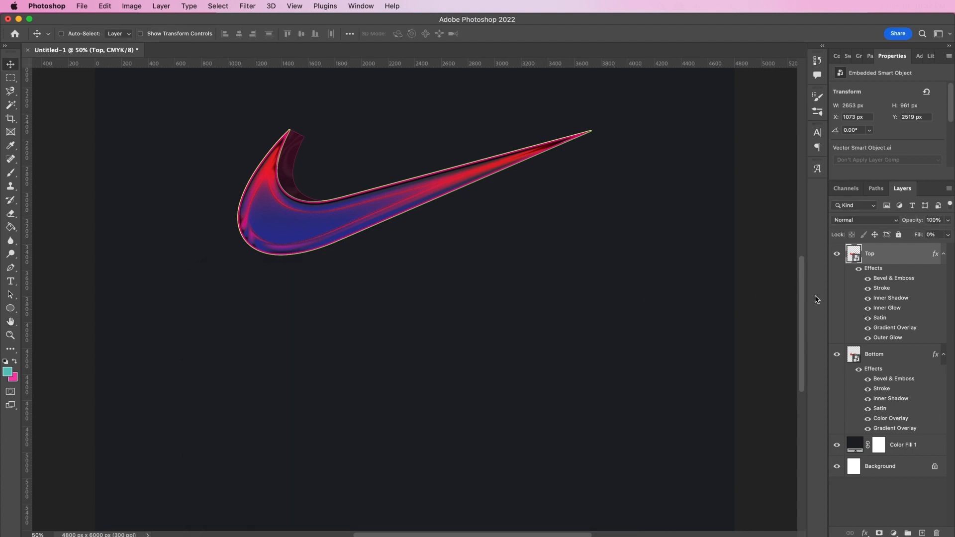
Step: Group the Top and Bottom layers and name the group Swoosh
shift+click(907, 367)
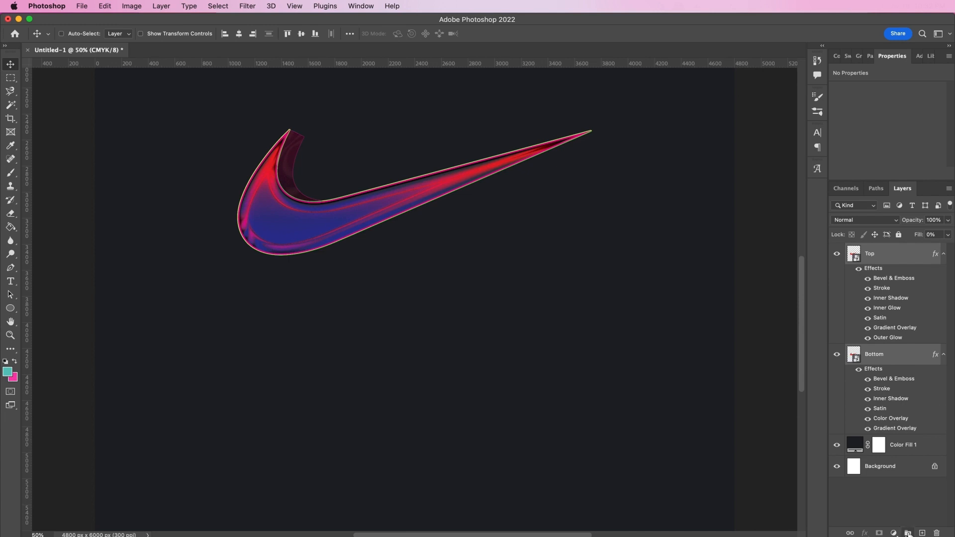
click(909, 533)
double_click(876, 249)
text(Swoosh)
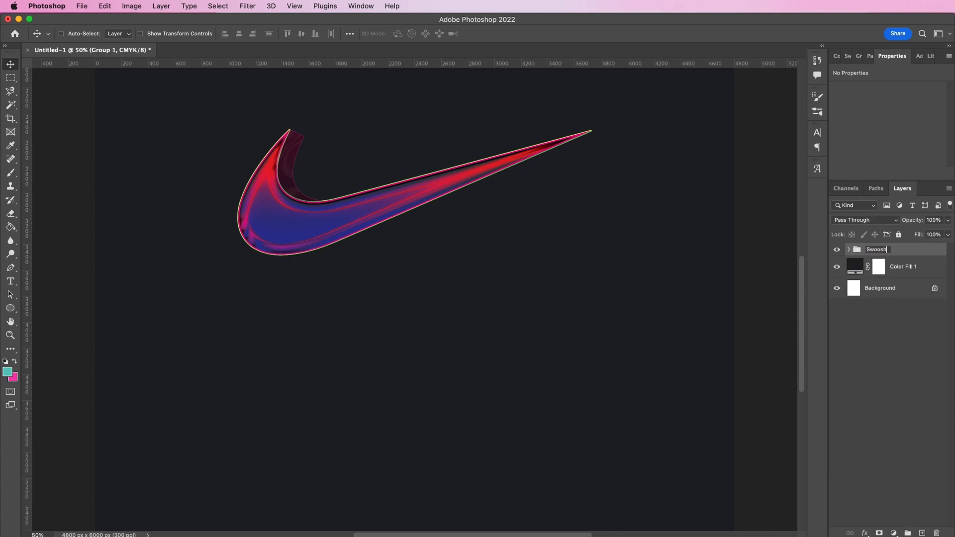
key(Return)
Step: Open MetallicBlue.jpg and convert its Background into a regular layer named MetallicBlue
key(super+o)
double_click(380, 121)
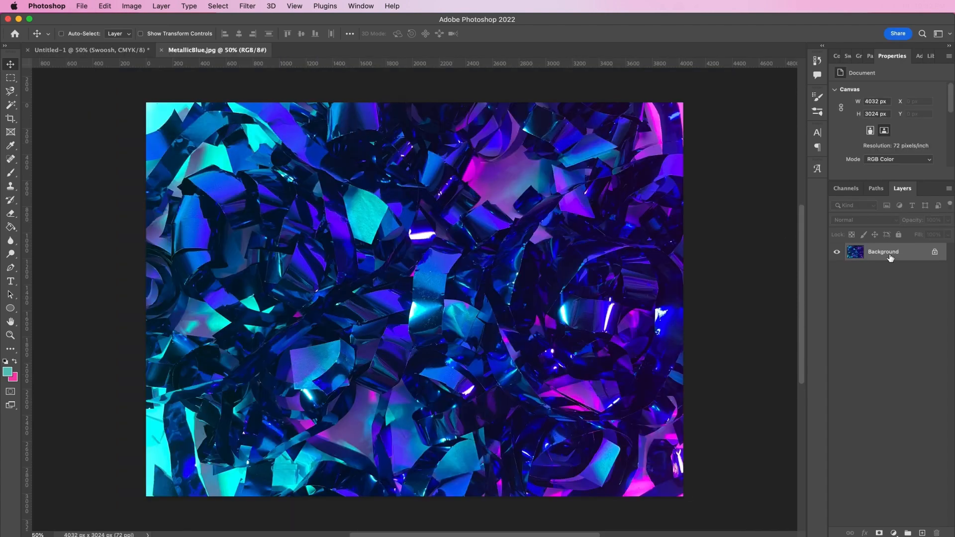
double_click(890, 253)
text(MetallicBlue)
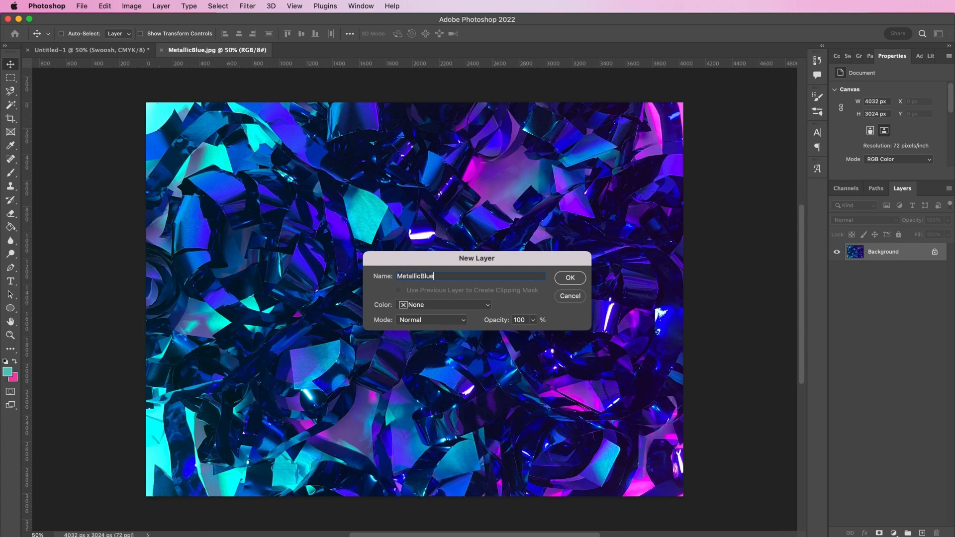
key(Return)
Step: Convert the MetallicBlue layer to a smart object and bring it into the Untitled-1 document over the swoosh
right_click(901, 256)
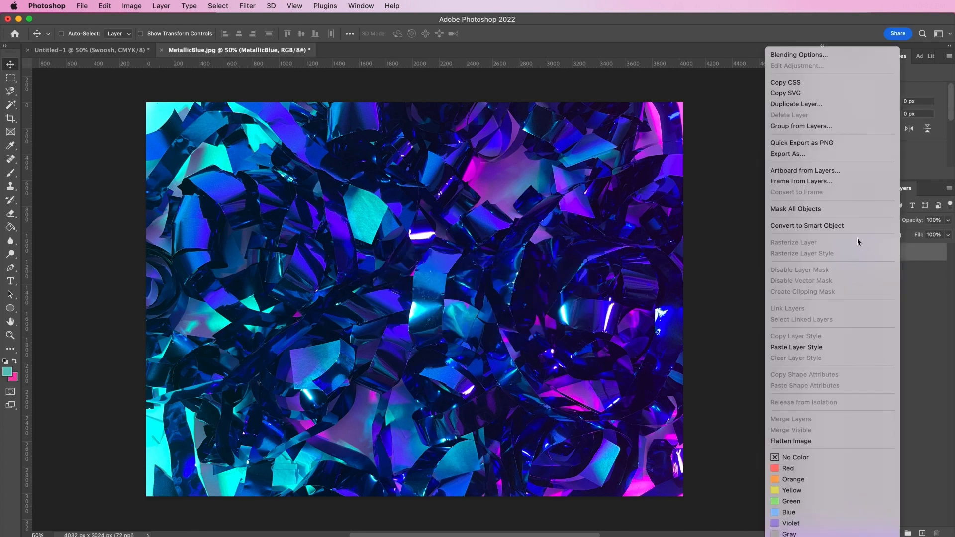
click(838, 228)
drag(227, 194, 415, 204)
scroll(282, 215, up, 3)
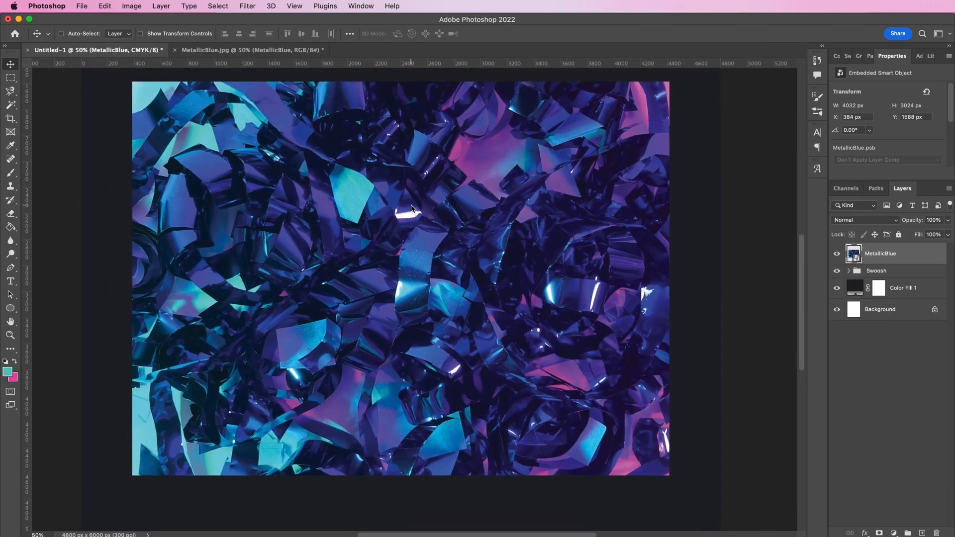
Step: Clip the MetallicBlue layer to the Swoosh group and set it to the Lighter Color blend mode at 32% opacity
right_click(907, 256)
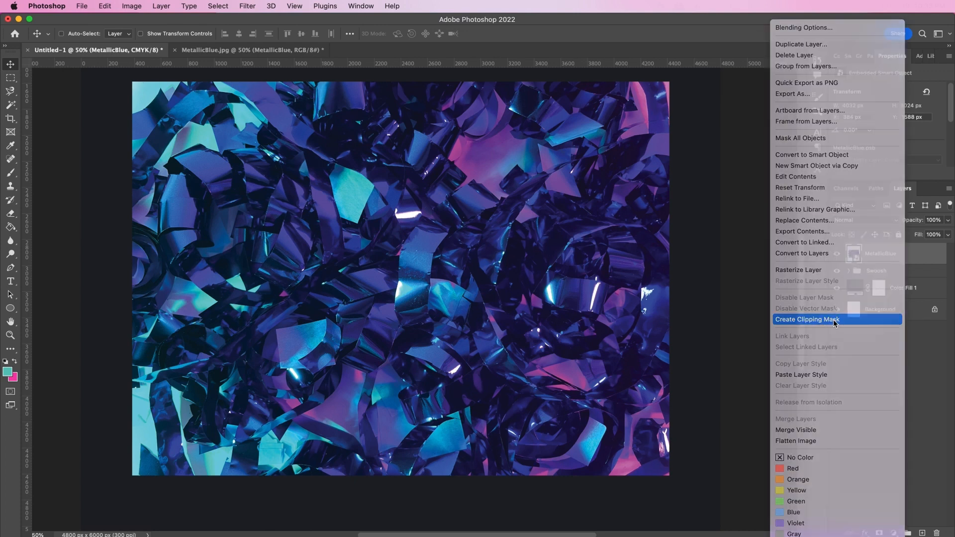
click(841, 319)
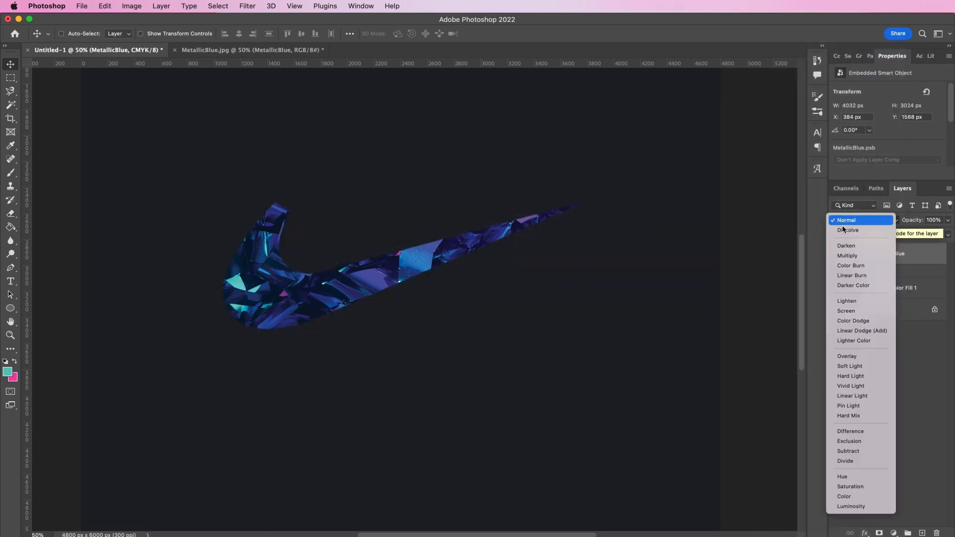
click(844, 341)
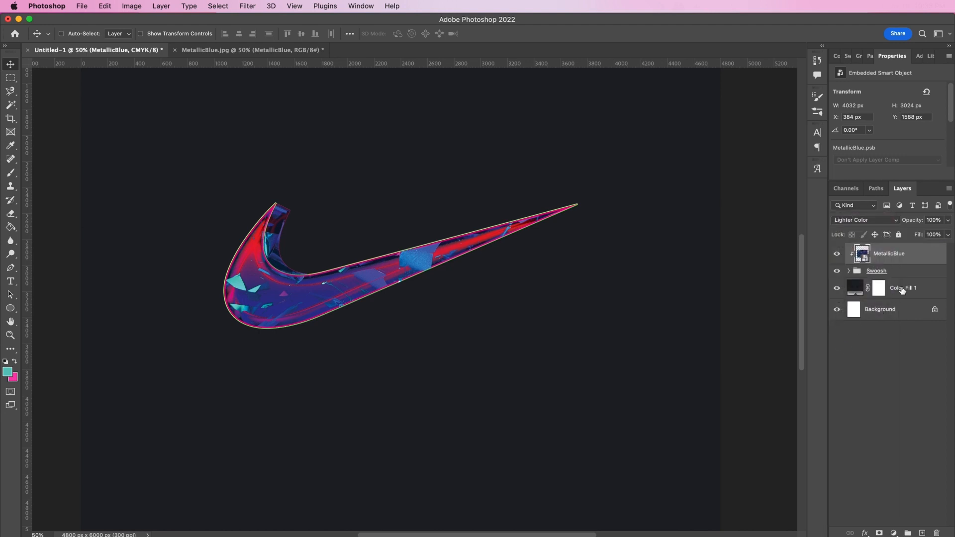
text(32)
key(Return)
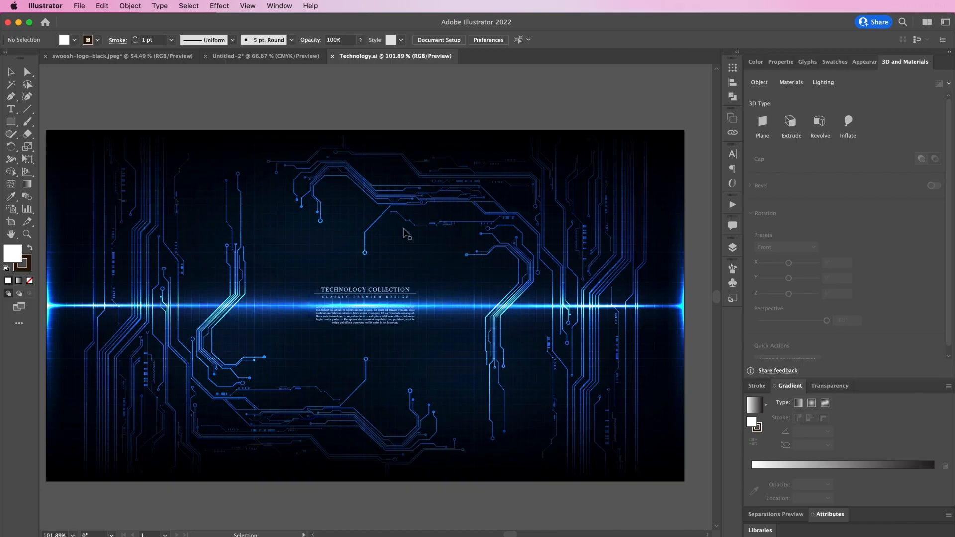
Step: In Illustrator's Technology.ai, isolate the nested circuit groups and select the thin line with small blocks above the artwork's center for copying
key(super+equal)
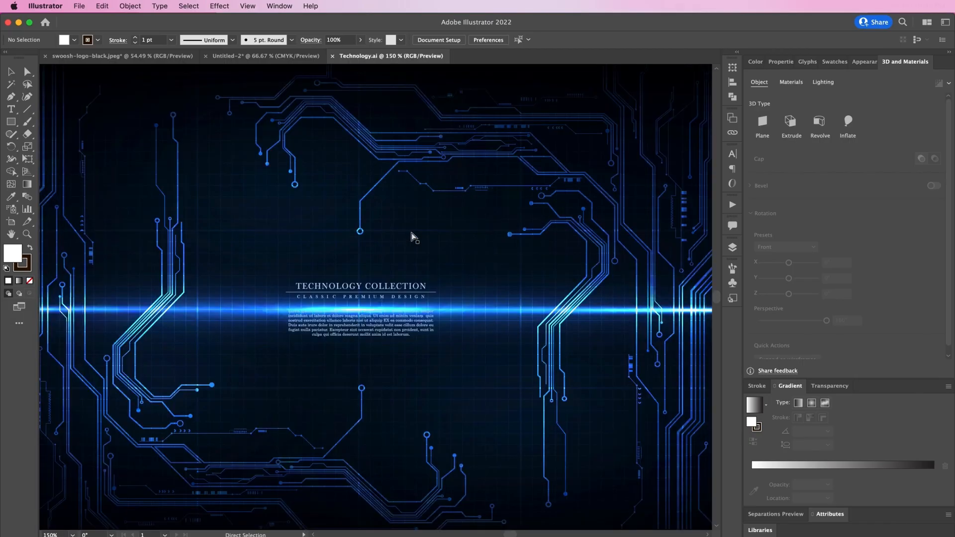
key(super+equal)
scroll(412, 233, right, 4)
scroll(412, 234, up, 3)
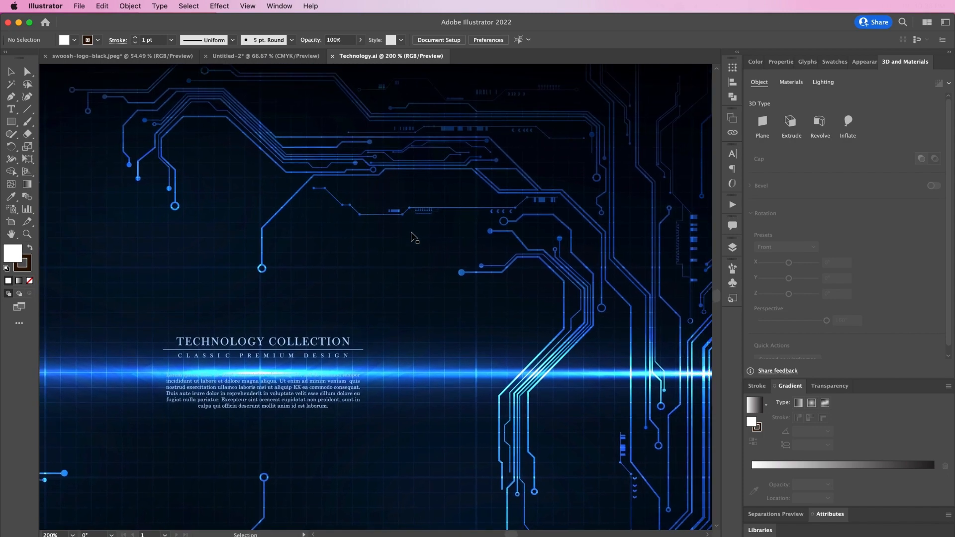
scroll(412, 233, up, 3)
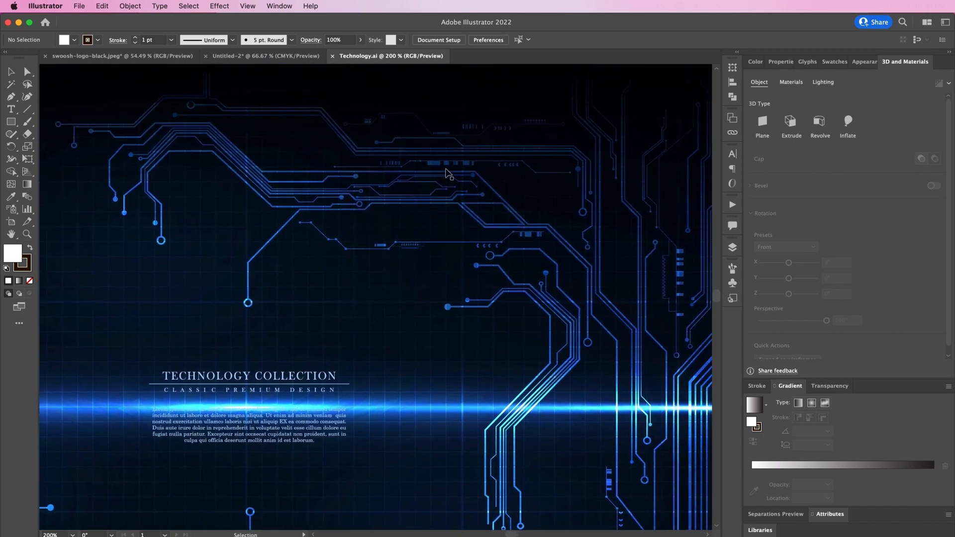
double_click(440, 168)
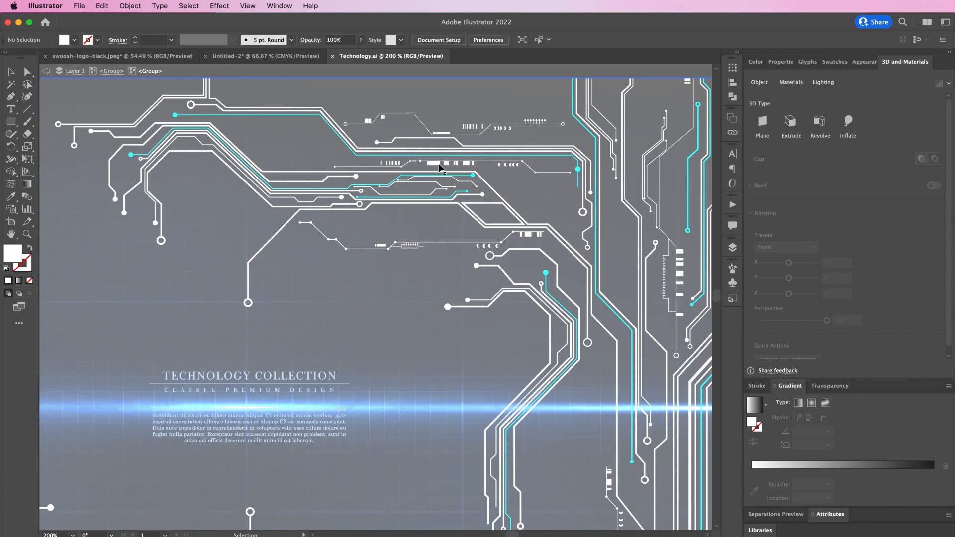
double_click(439, 164)
double_click(439, 164)
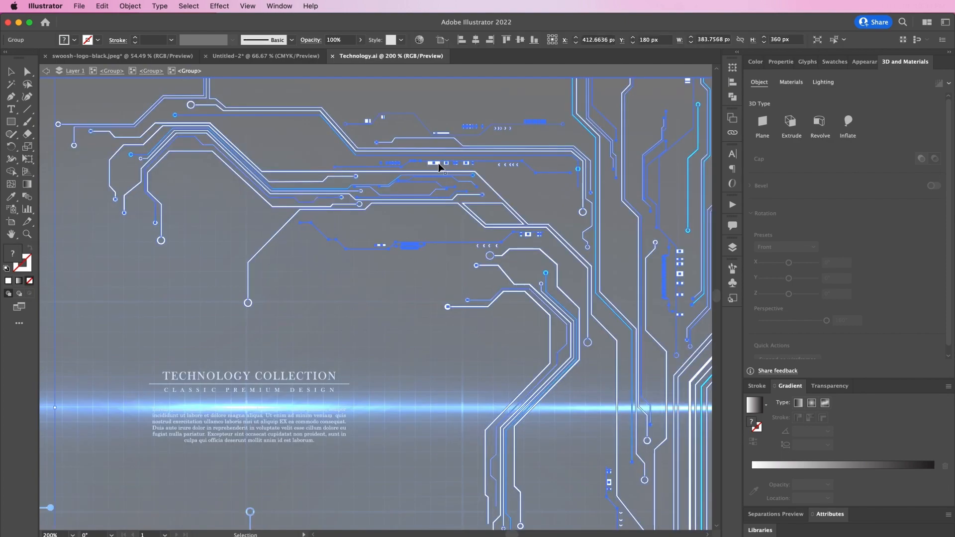
double_click(439, 165)
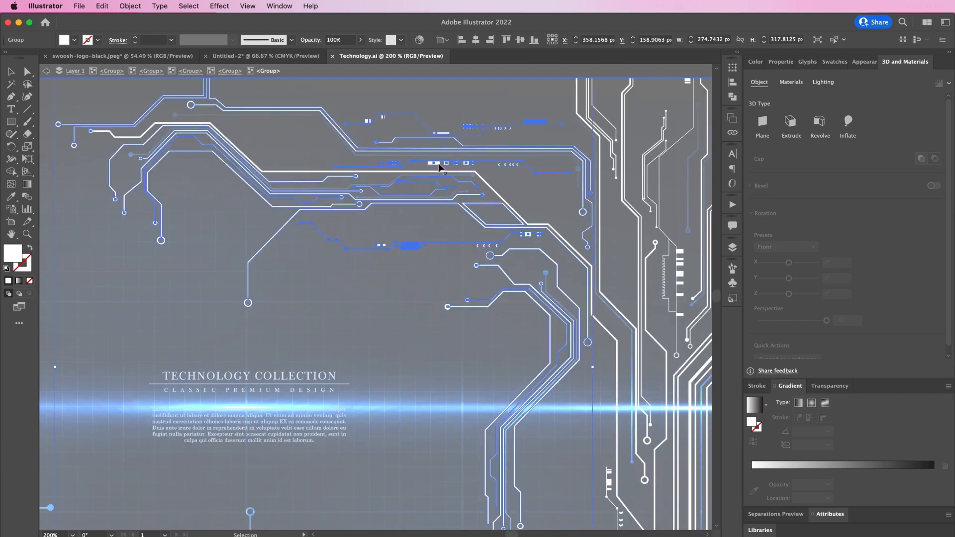
double_click(439, 167)
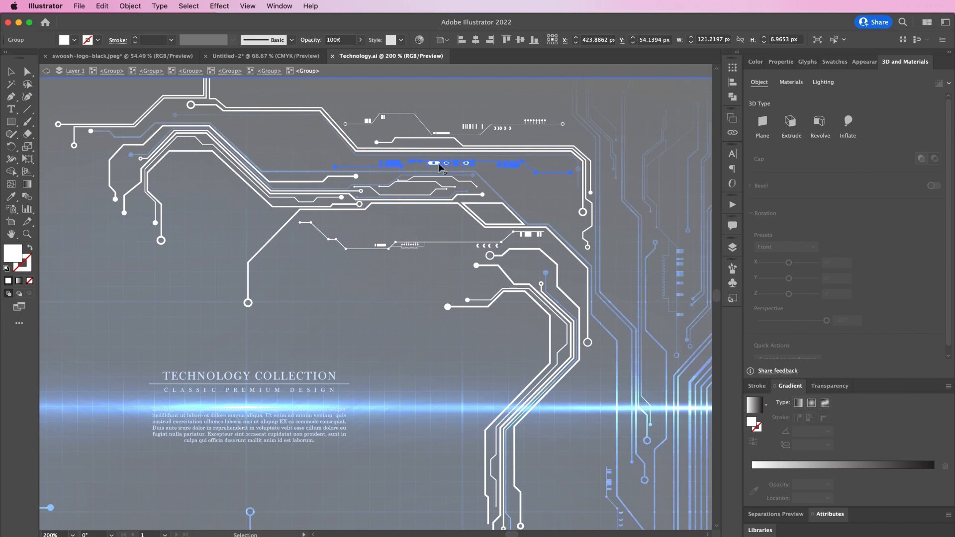
Step: Switch to Photoshop and paste the copied circuit line into Untitled-1 as a smart object
click(491, 536)
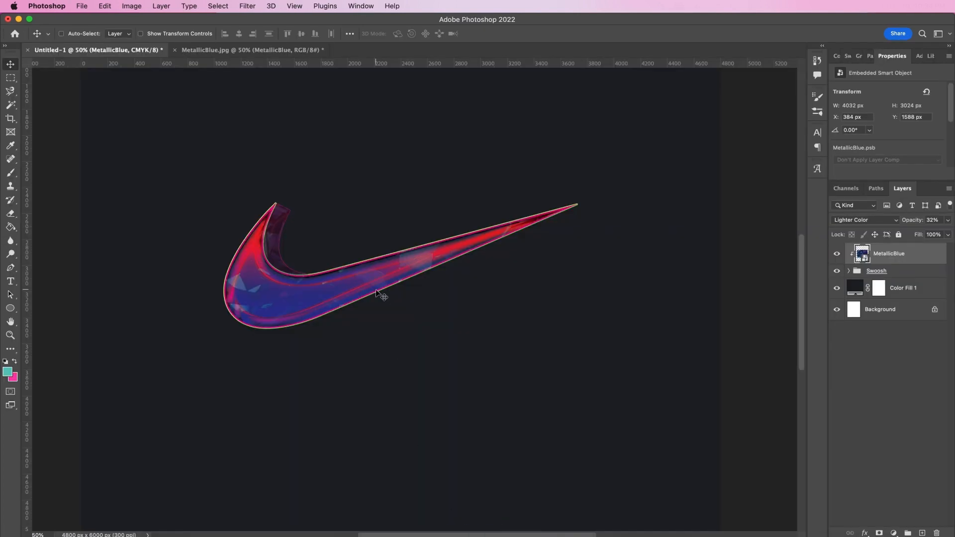
key(super+v)
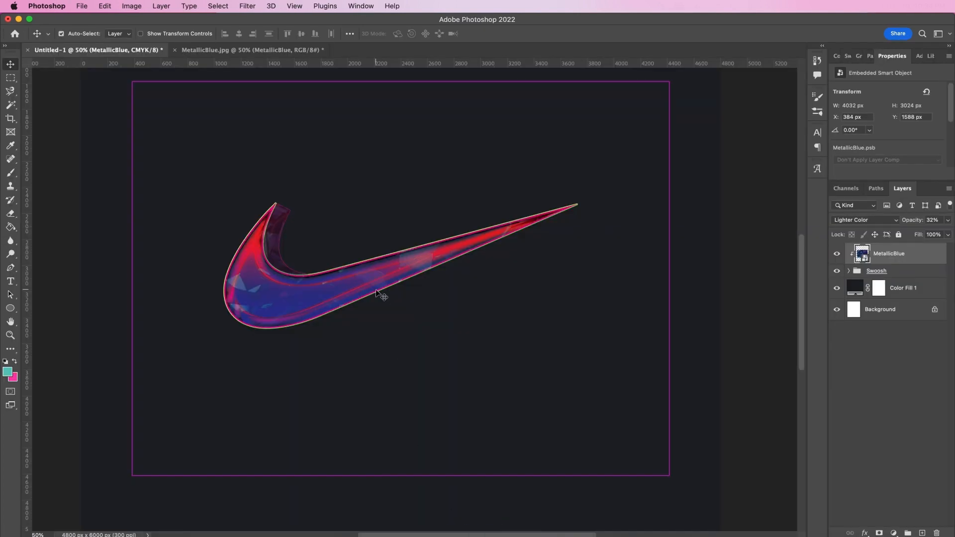
click(528, 249)
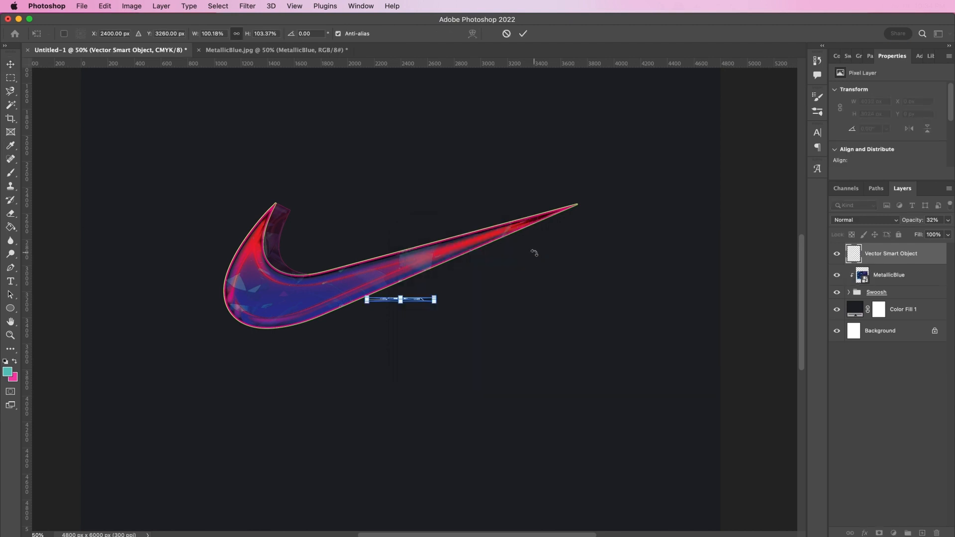
Step: Scale the circuit line to about 188%, rotate it about -25°, and place it just below the swoosh's tail
drag(367, 296, 147, 184)
drag(268, 290, 384, 151)
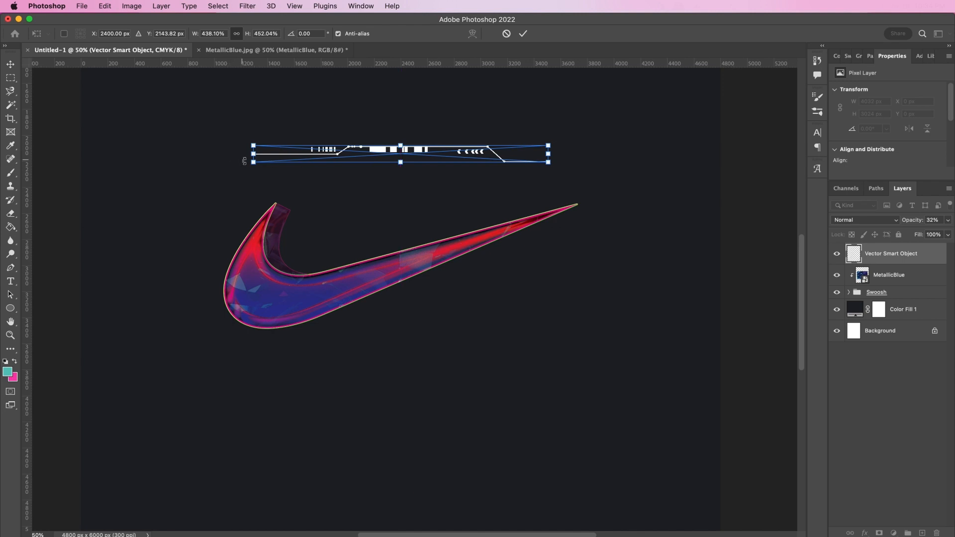
drag(252, 163, 394, 320)
mouse_move(508, 281)
mouse_down()
mouse_move(485, 283)
mouse_move(499, 293)
mouse_move(496, 285)
mouse_up()
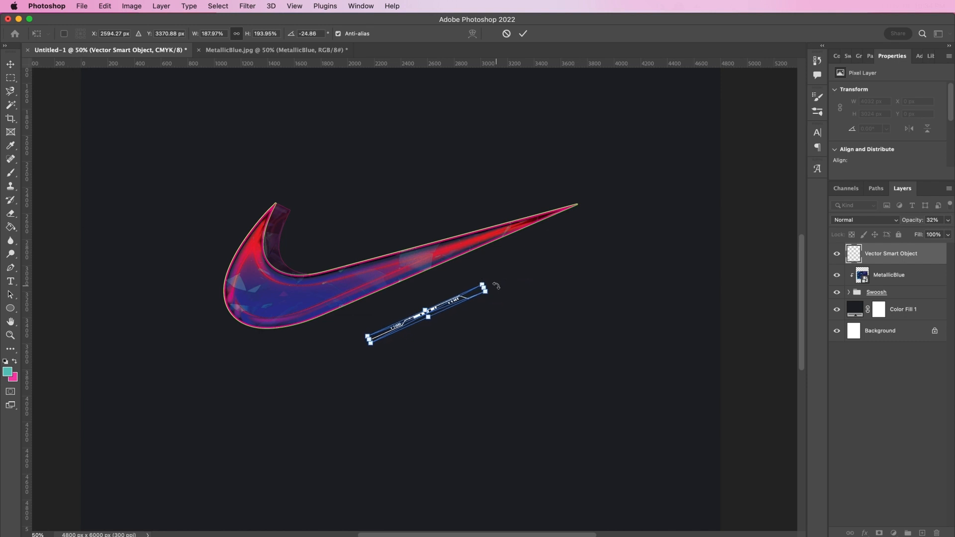
key(Return)
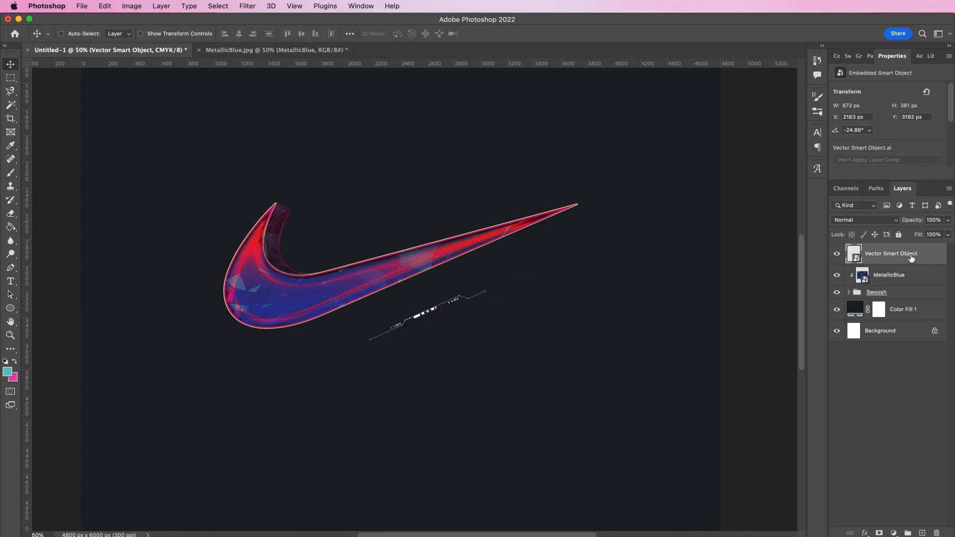
Step: Give the circuit line below the swoosh's tail a Color Overlay in Normal blend mode with color #974278
double_click(930, 253)
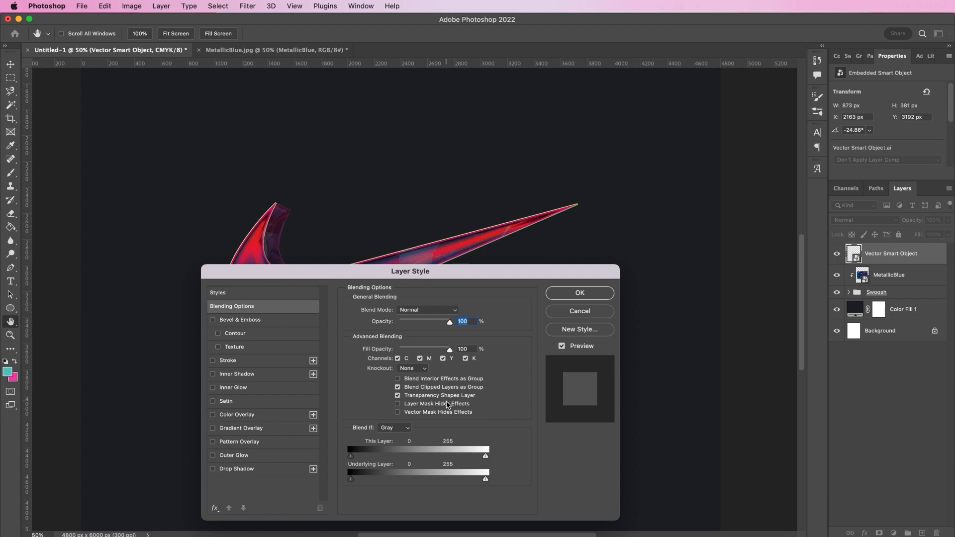
click(271, 419)
click(427, 315)
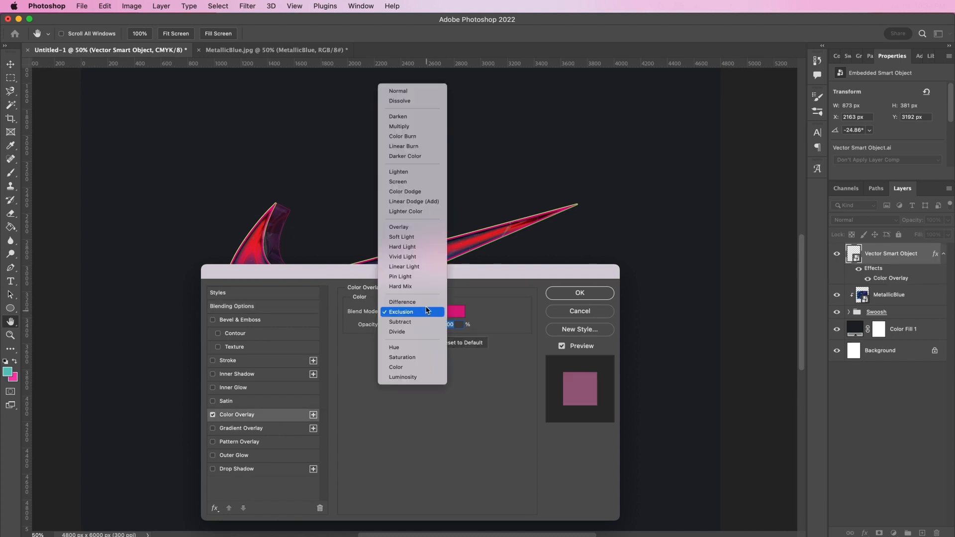
click(397, 91)
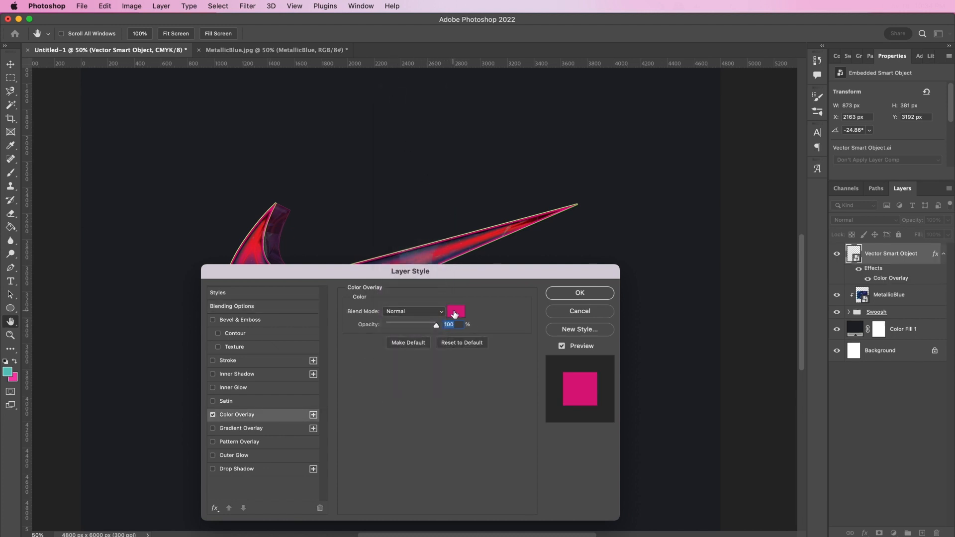
click(455, 313)
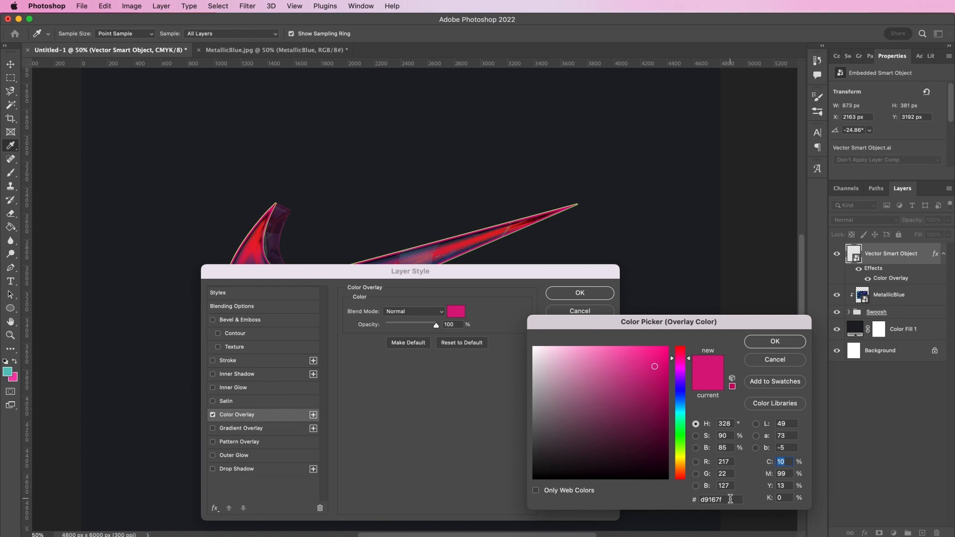
drag(730, 499, 671, 501)
text(974)
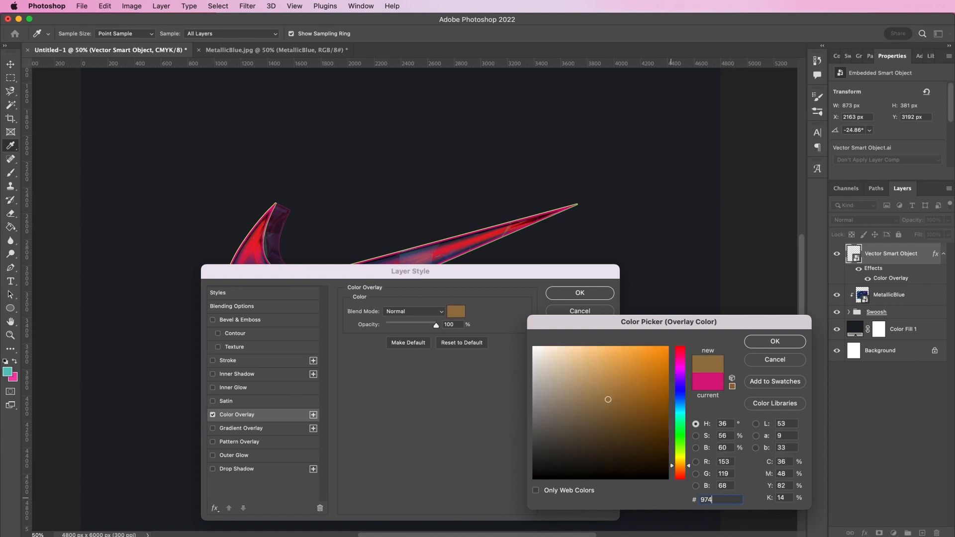
text(278)
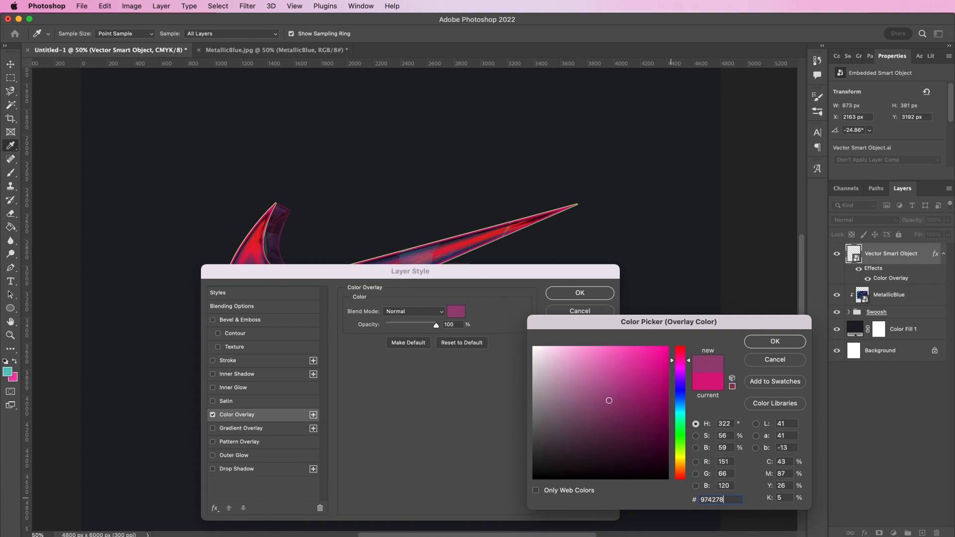
key(Return)
key(Return)
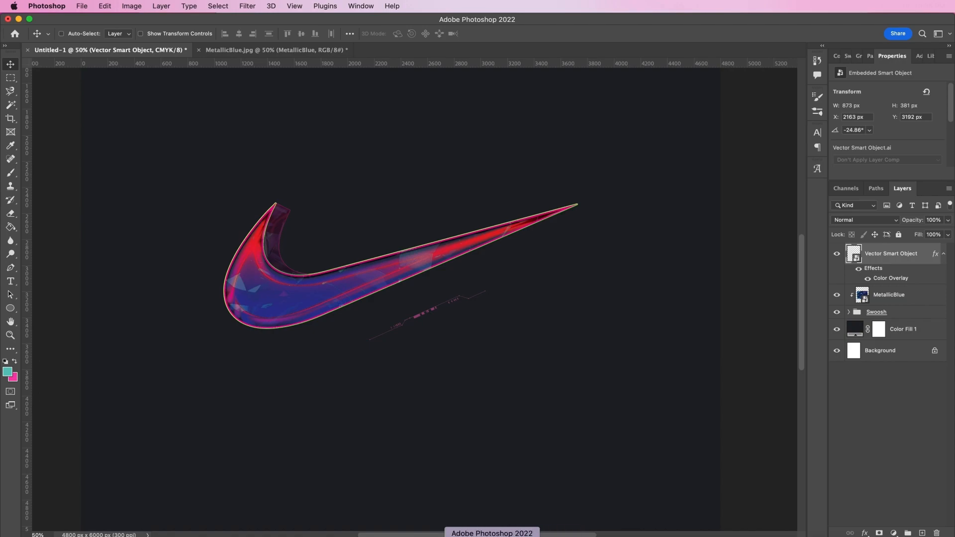
Step: Add more color-overlaid circuit lines from Illustrator around the swoosh and gather them in a group named Technology
click(438, 535)
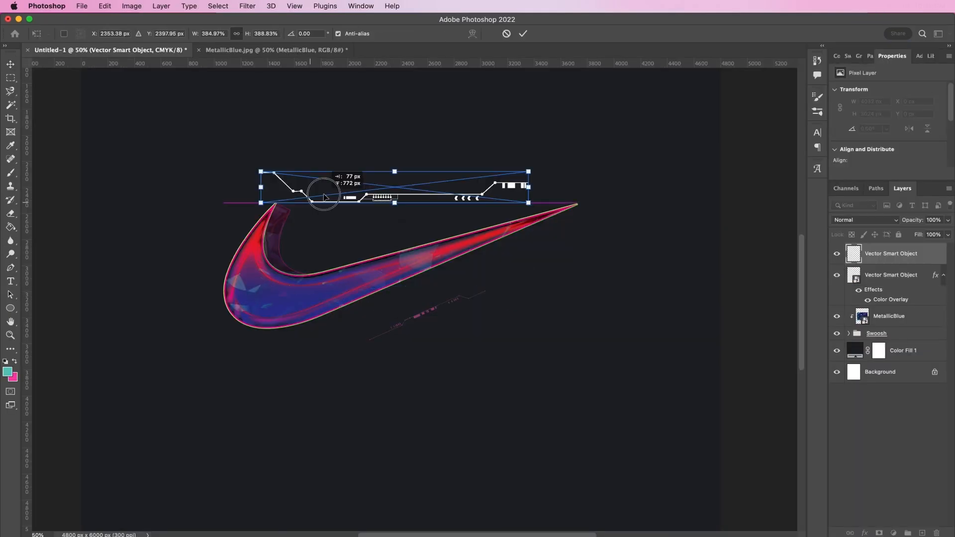
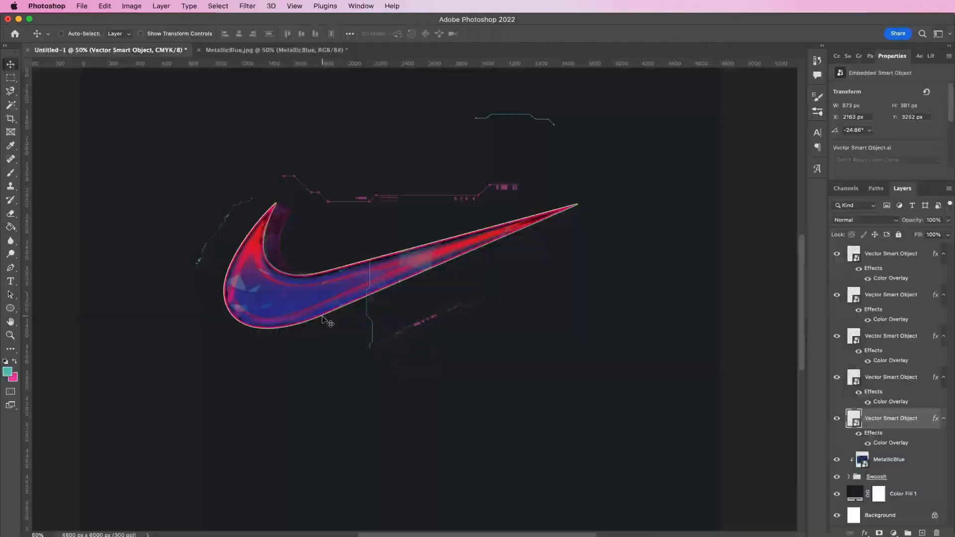
right_click(893, 418)
click(842, 376)
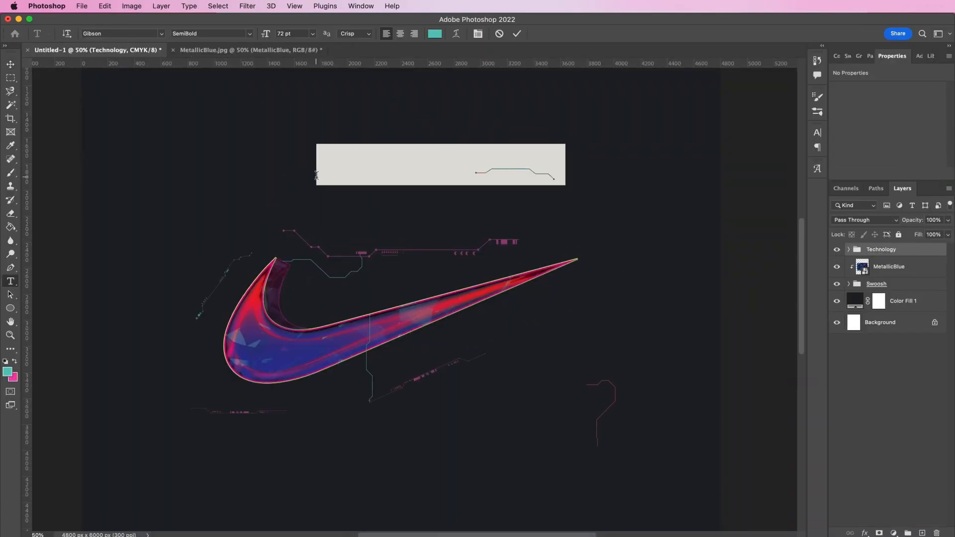
Step: Add the title "JUST DO IT." above the swoosh in the Monomials font
text(J)
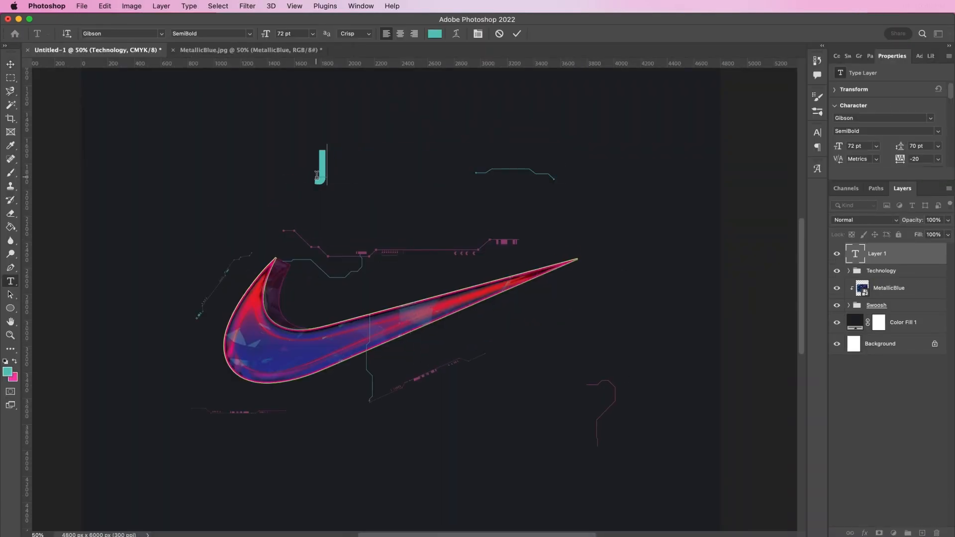
text(UST DC IT.)
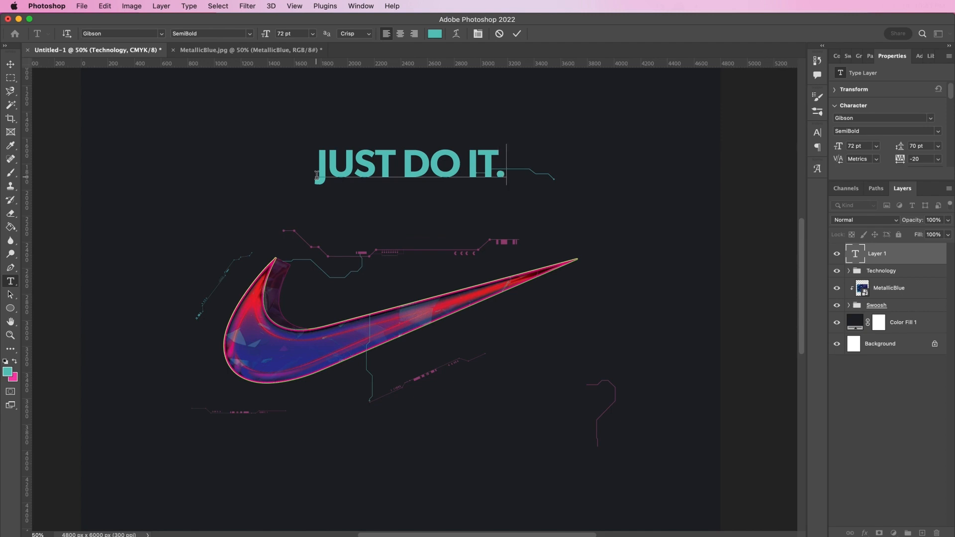
key(super+a)
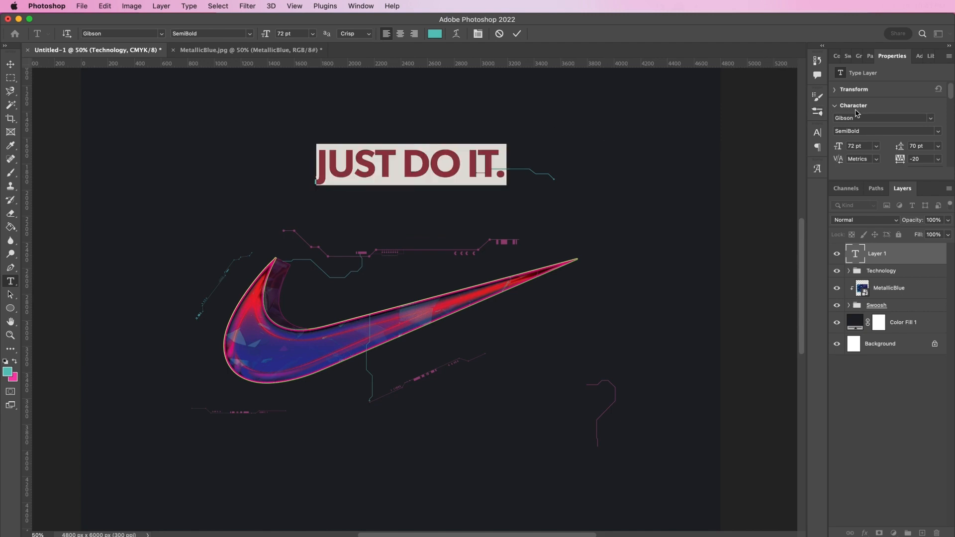
text(monom)
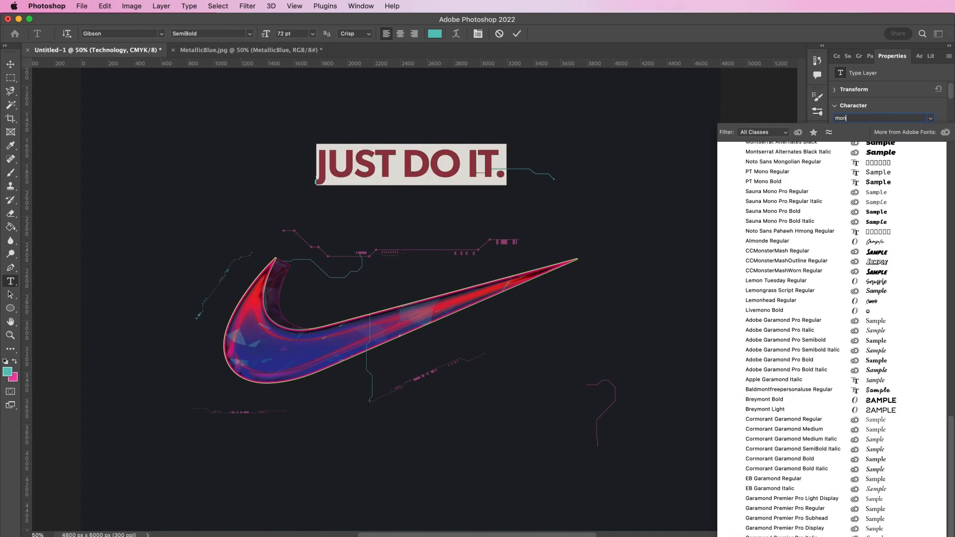
click(824, 154)
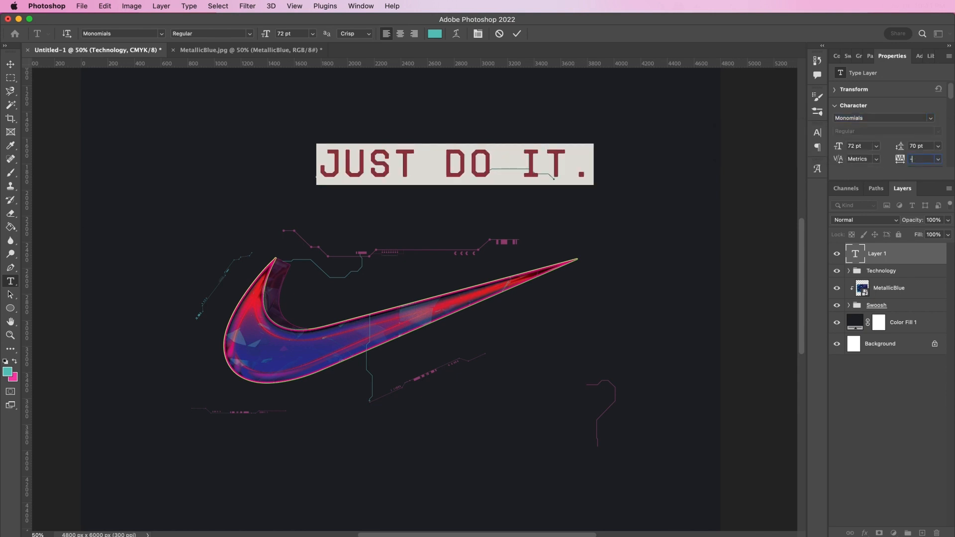
Step: Set the title's tracking to -180 and its font size to 90 pt
text(-180)
key(Return)
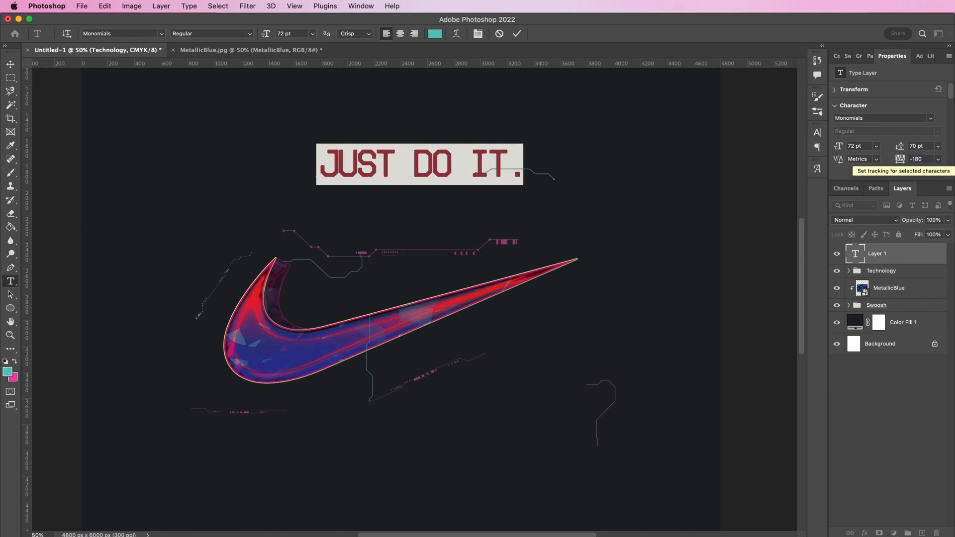
drag(953, 95, 952, 102)
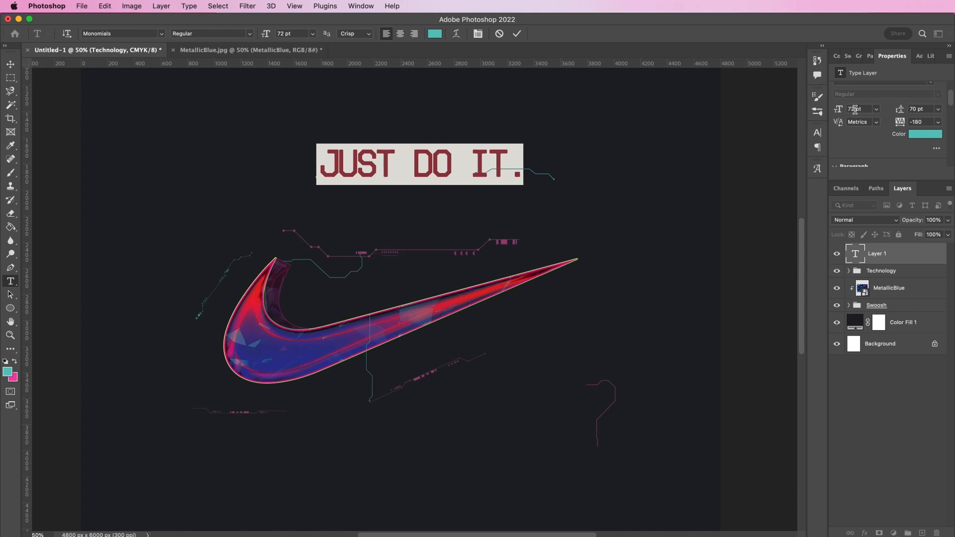
drag(855, 110, 833, 112)
text(90)
key(Return)
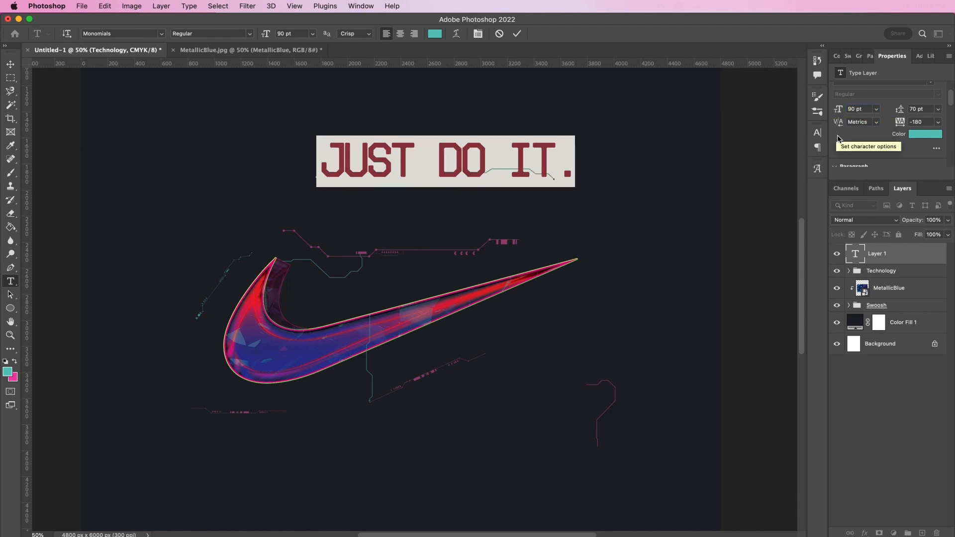
Step: Color the title #d2489a and move it down to sit just above the long pink circuit line
click(917, 135)
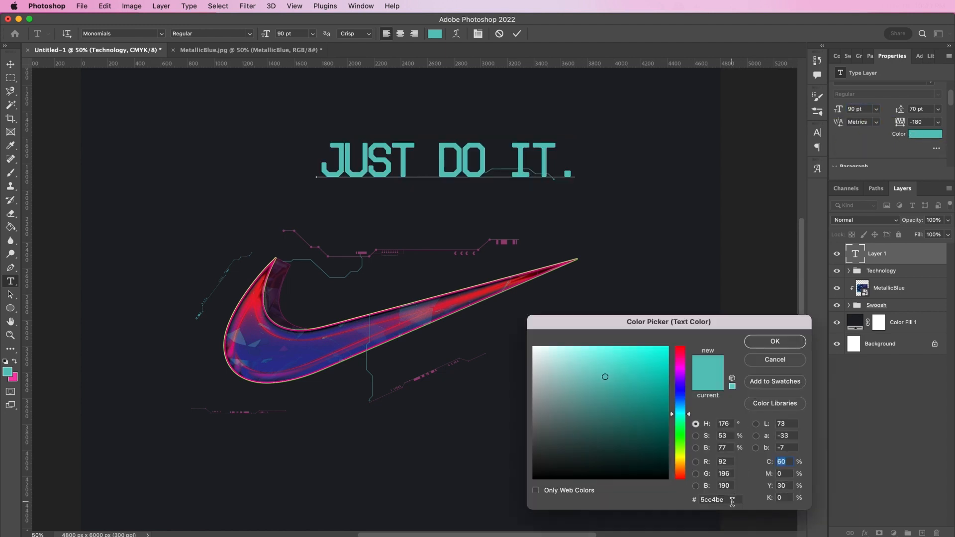
drag(732, 502, 687, 502)
text(d24)
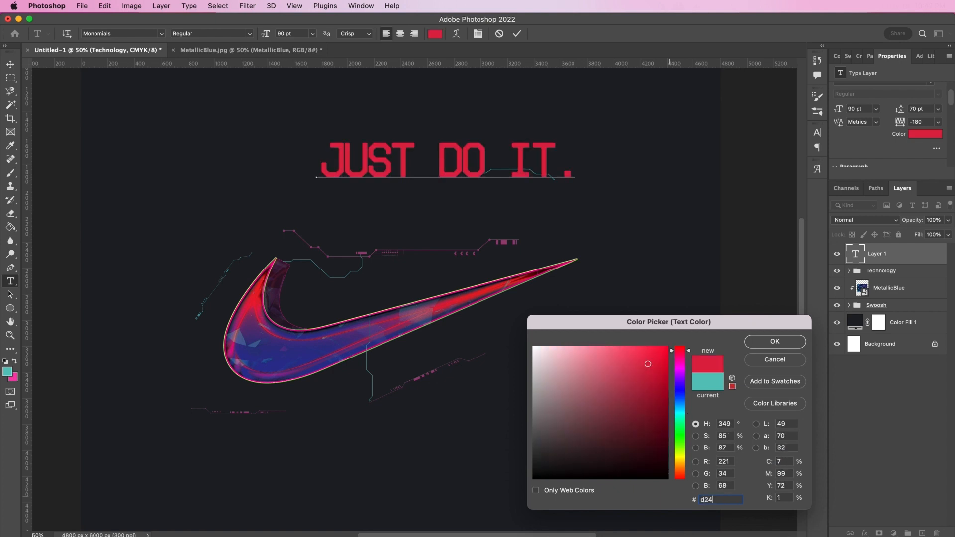
text(489a)
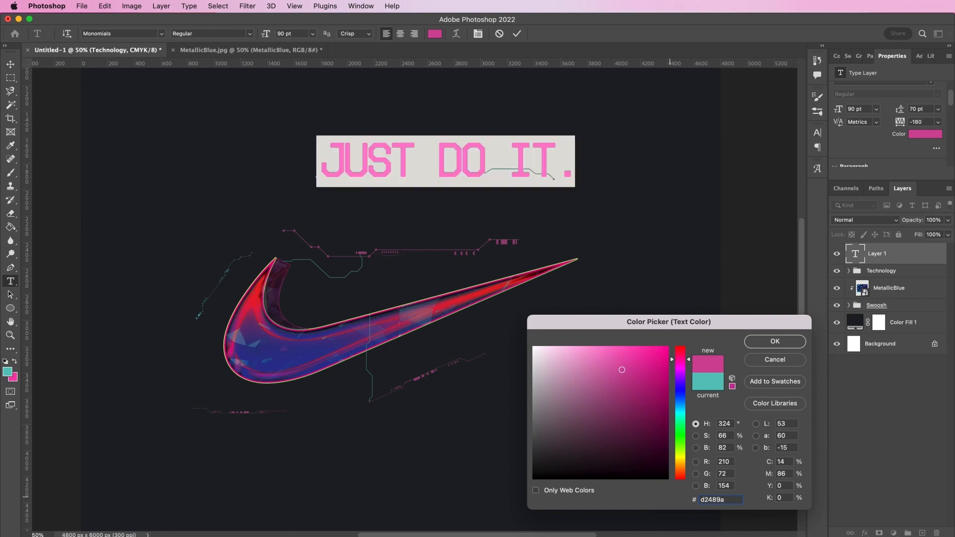
key(Return)
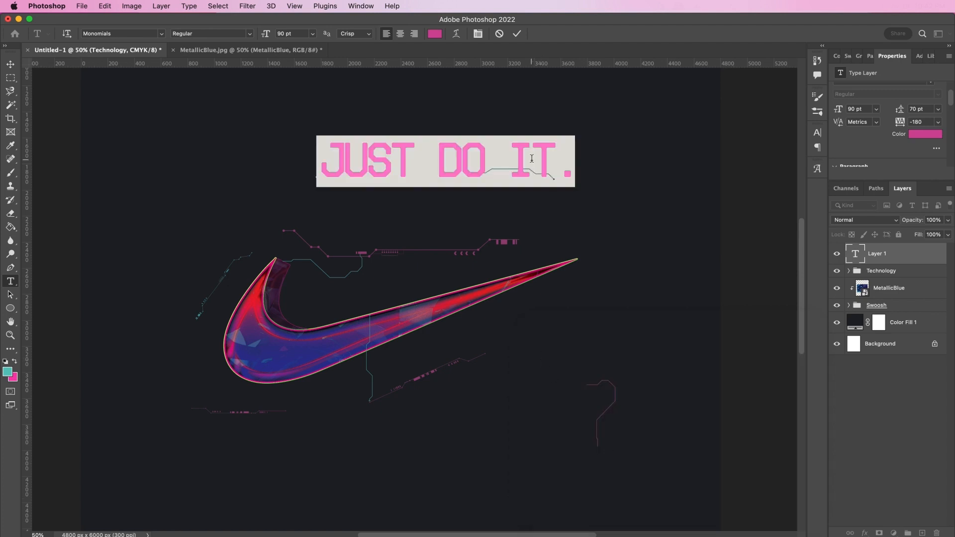
click(517, 33)
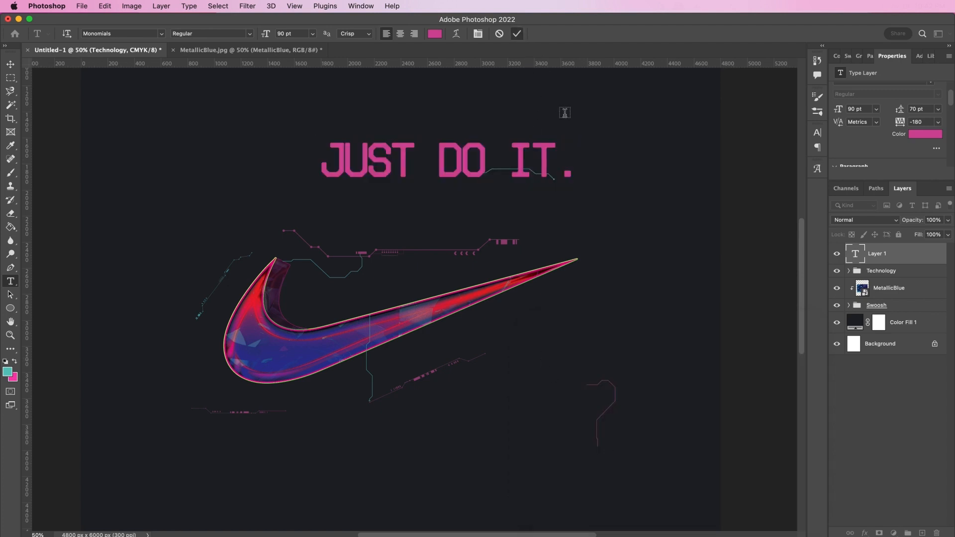
key(v)
drag(565, 113, 555, 150)
Step: Add a paragraph below the tail: "Our Purpose is to move the world forward. We take action by building community, protecting our planet and increasing access to sport."
key(t)
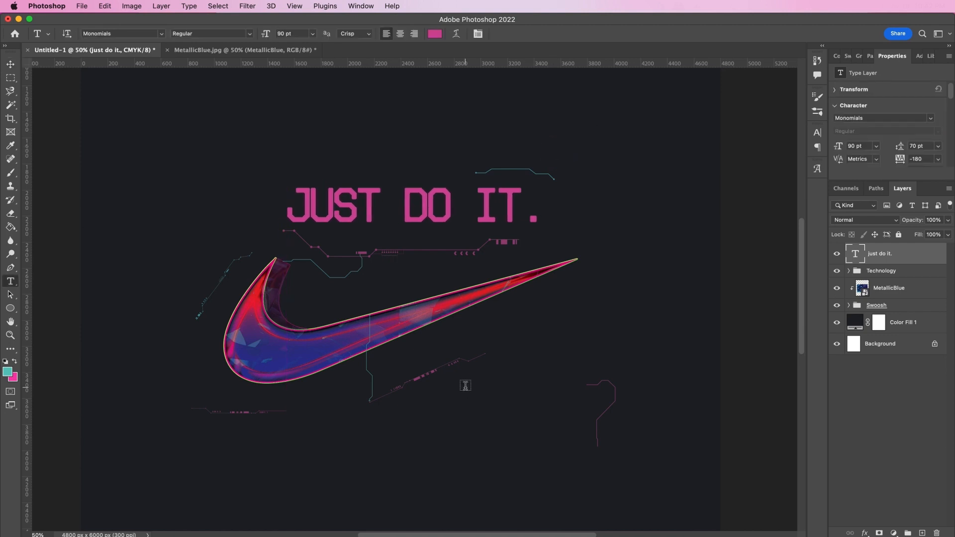
drag(427, 383, 578, 484)
text(Our Purpose is to move the world forward. We take action by building community, protecting our planet and increasing access to sport.)
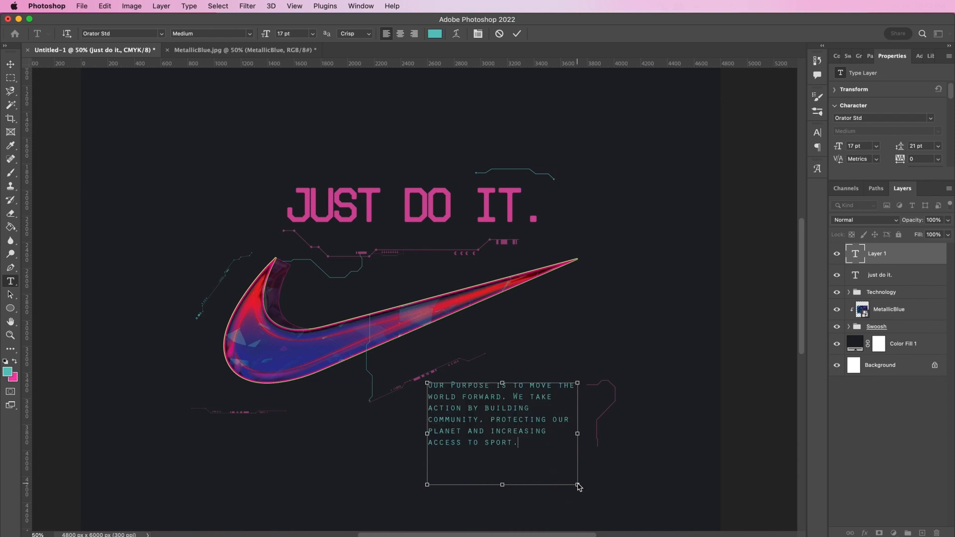
click(9, 64)
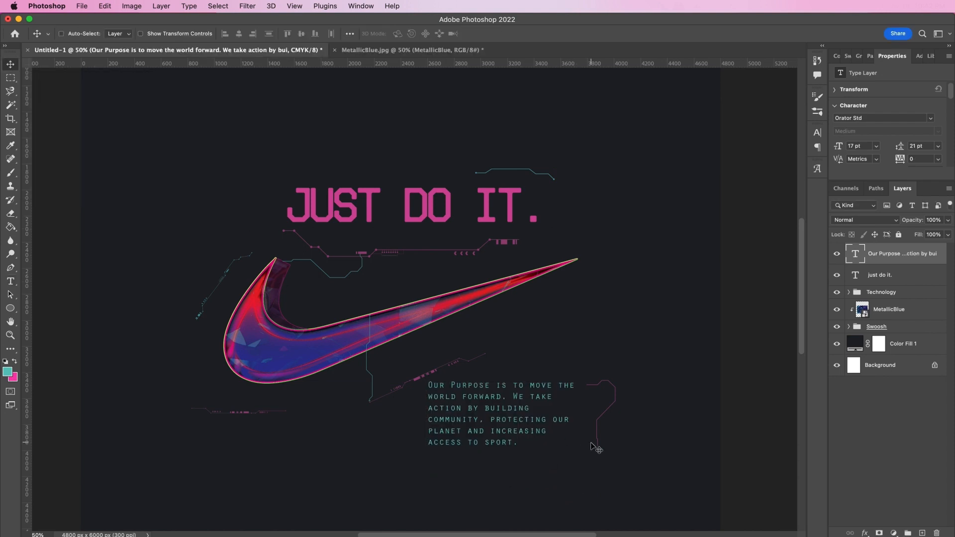
Step: Widen the paragraph's text box slightly and shorten it so the copy wraps onto five lines
double_click(561, 421)
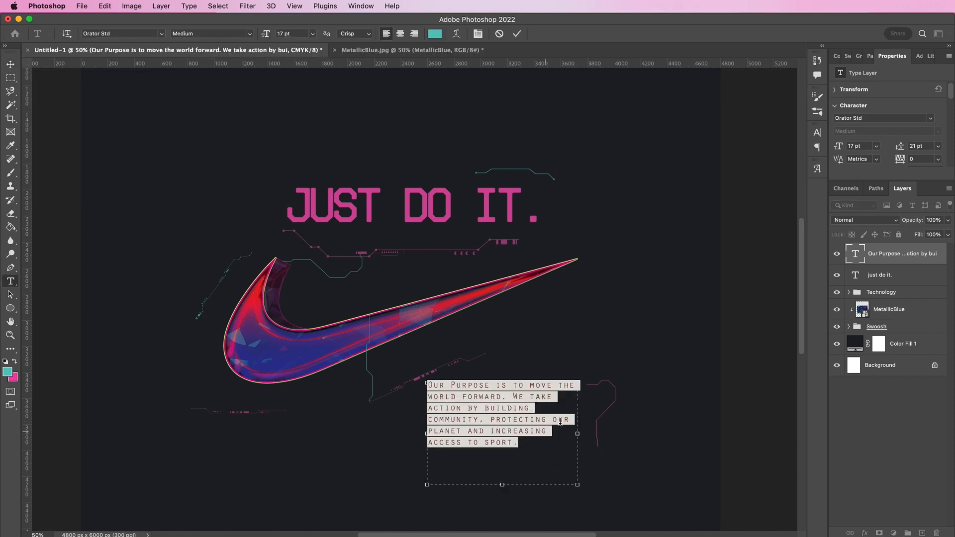
drag(577, 434, 596, 434)
drag(513, 486, 512, 441)
click(518, 34)
key(v)
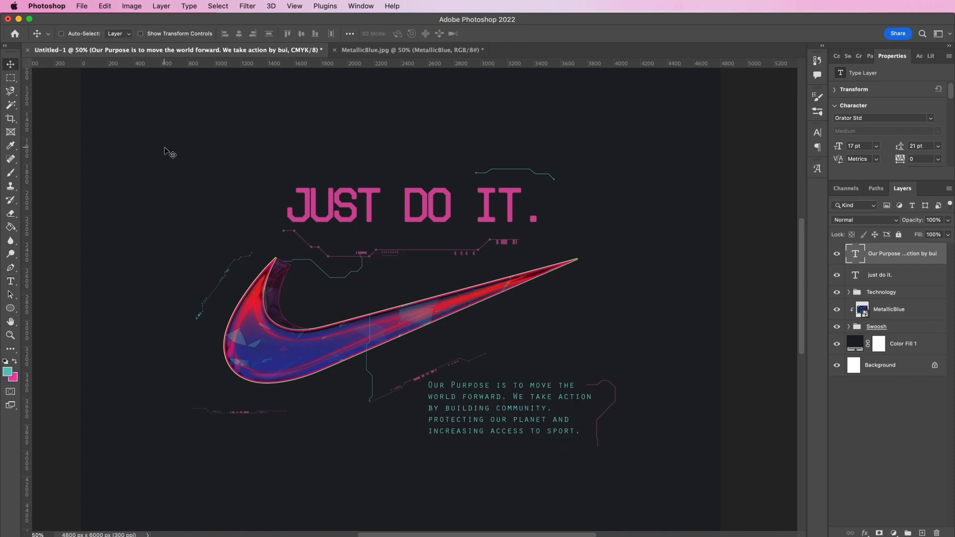
Step: Create a new layer directly above Color Fill 1 with the foreground color kept at teal #5bc4be
click(907, 344)
click(922, 533)
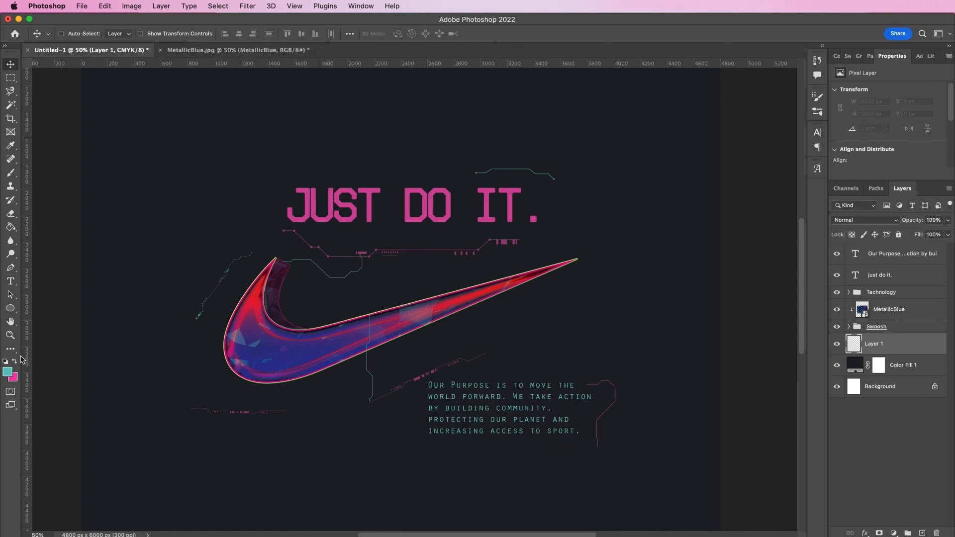
click(8, 372)
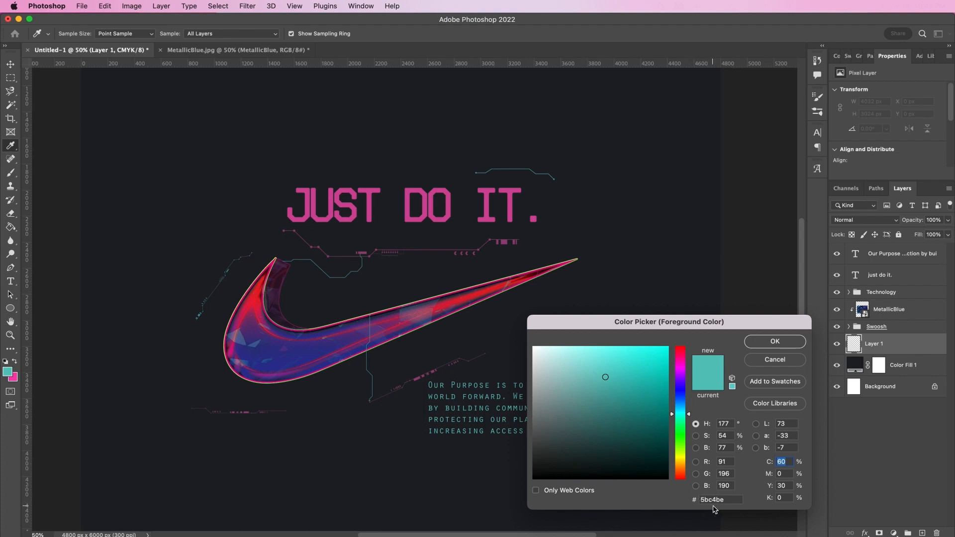
key(Return)
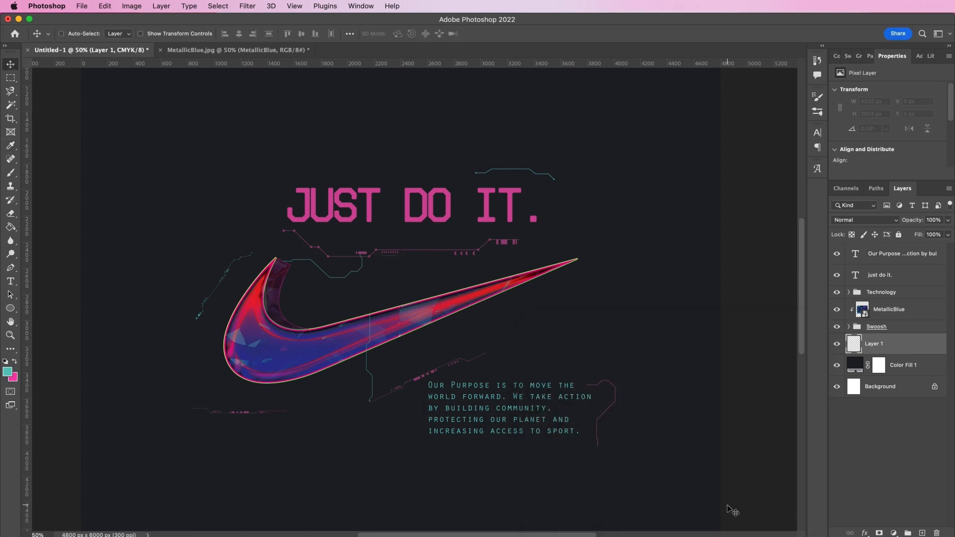
Step: Paint two soft teal glow spots with a 900 px brush behind the swoosh's inner curve and its tail
click(10, 172)
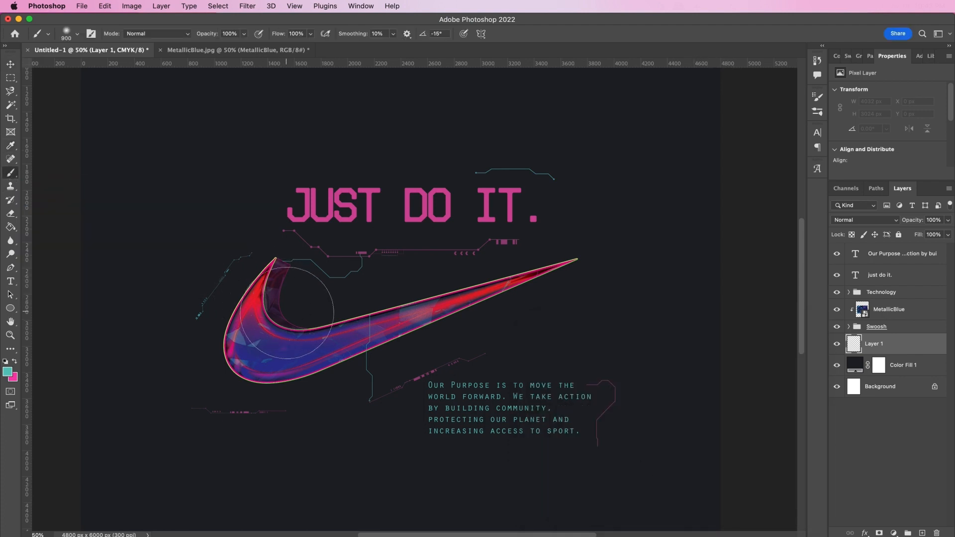
click(308, 321)
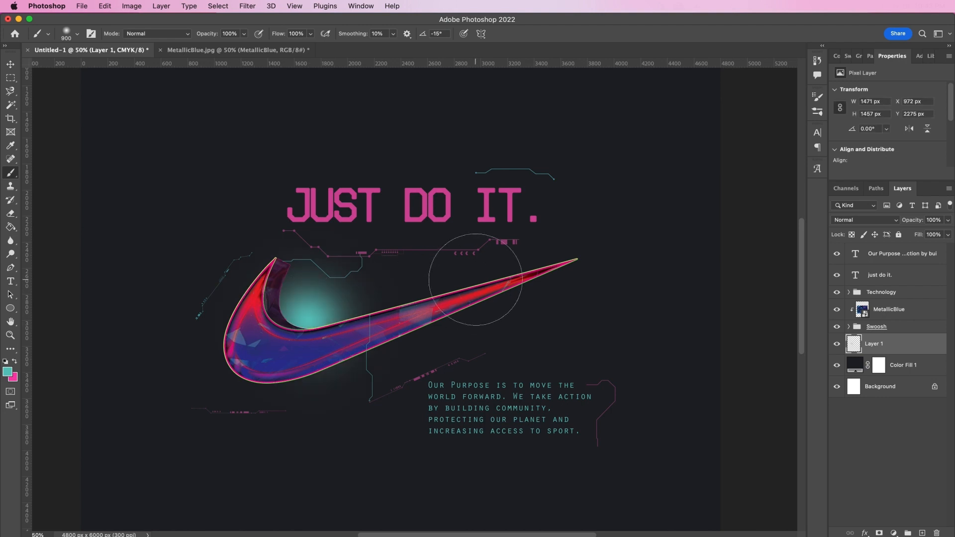
click(479, 281)
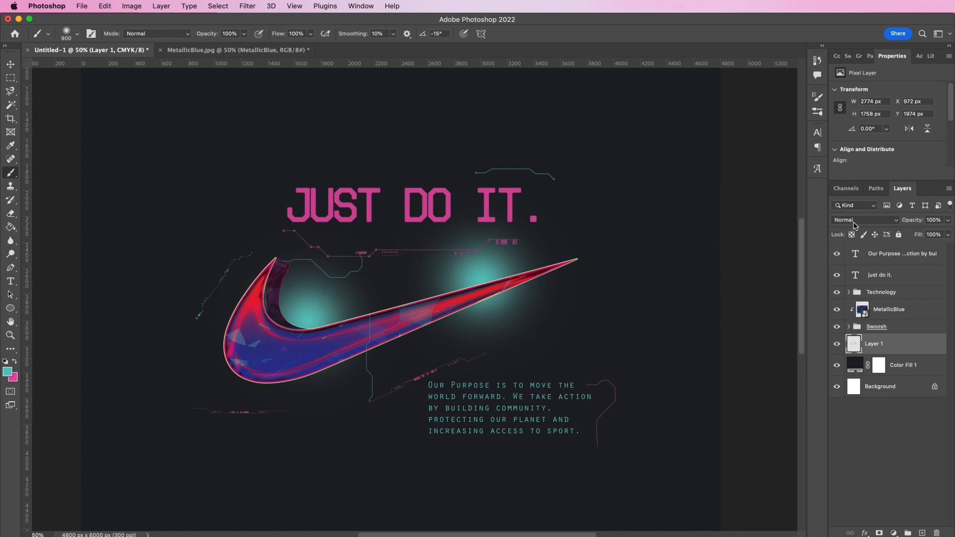
Step: Apply a Gaussian Blur with a 294.5 px radius to the teal glow spots on Layer 1
click(243, 5)
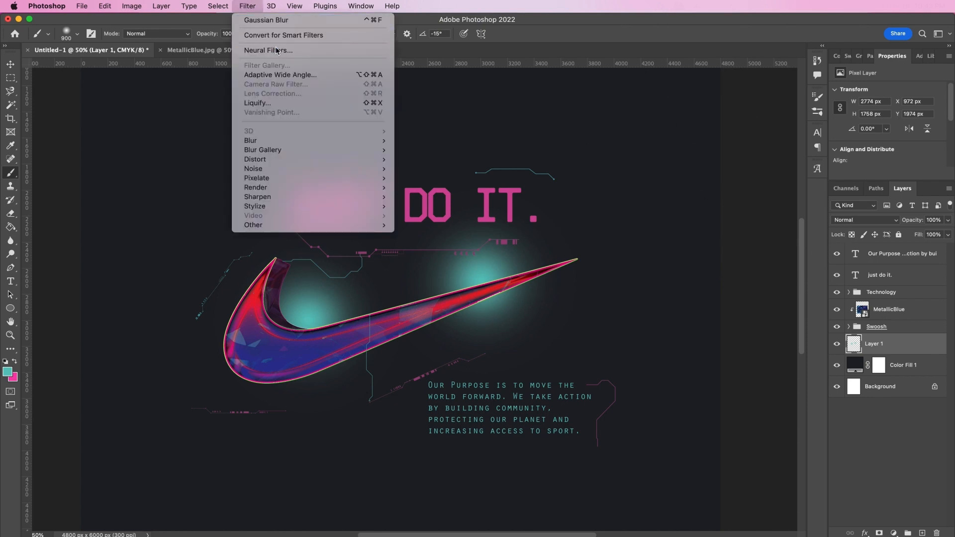
mouse_move(348, 141)
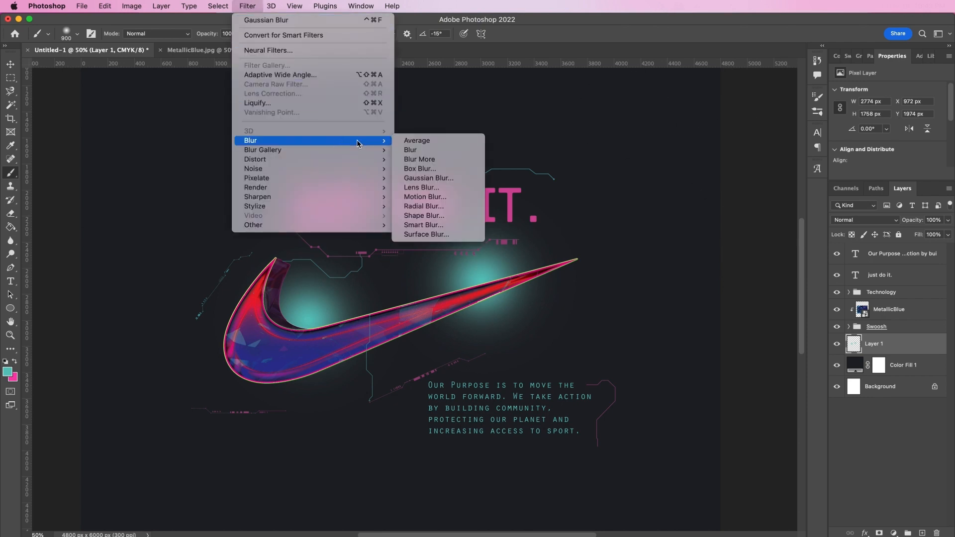
click(437, 179)
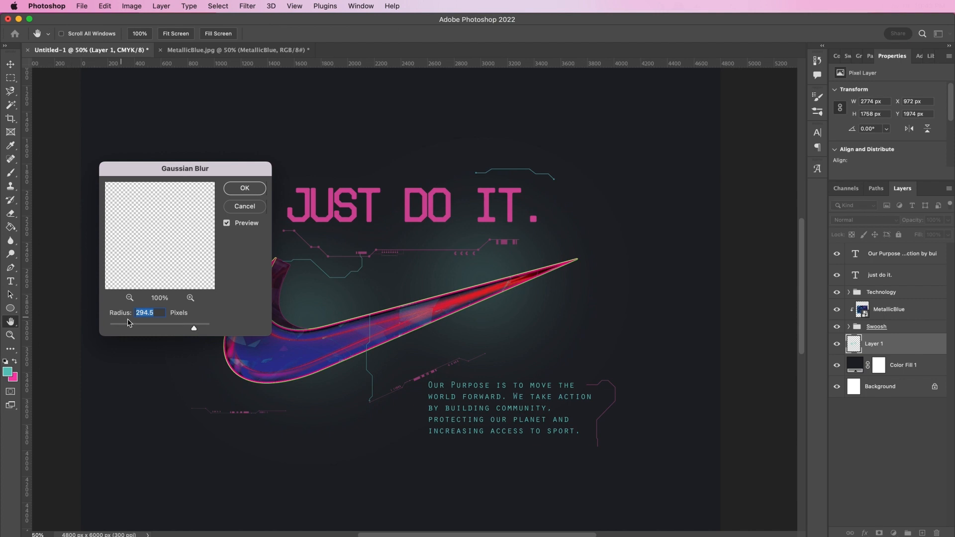
click(244, 188)
key(b)
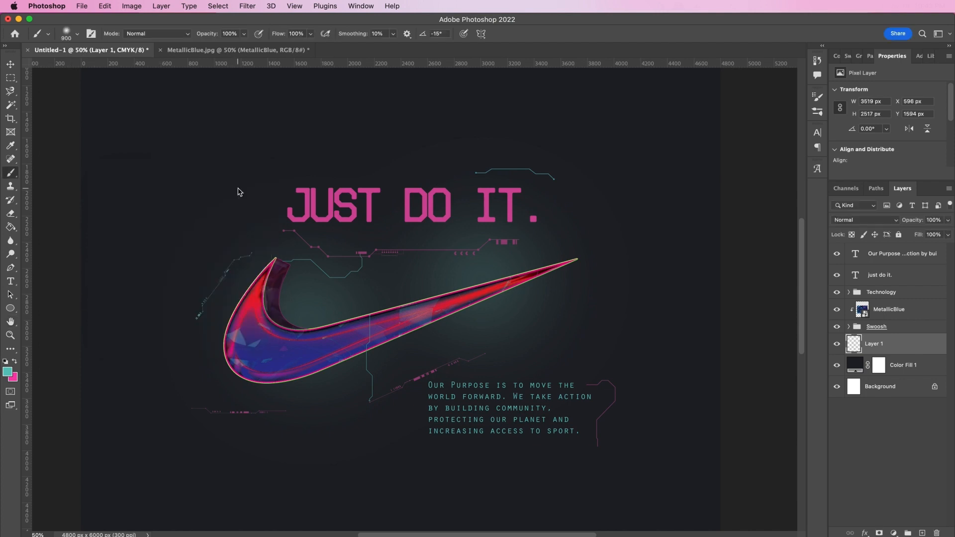
Step: Set the glow layer's blend mode to Dissolve and its opacity to 9%
click(853, 221)
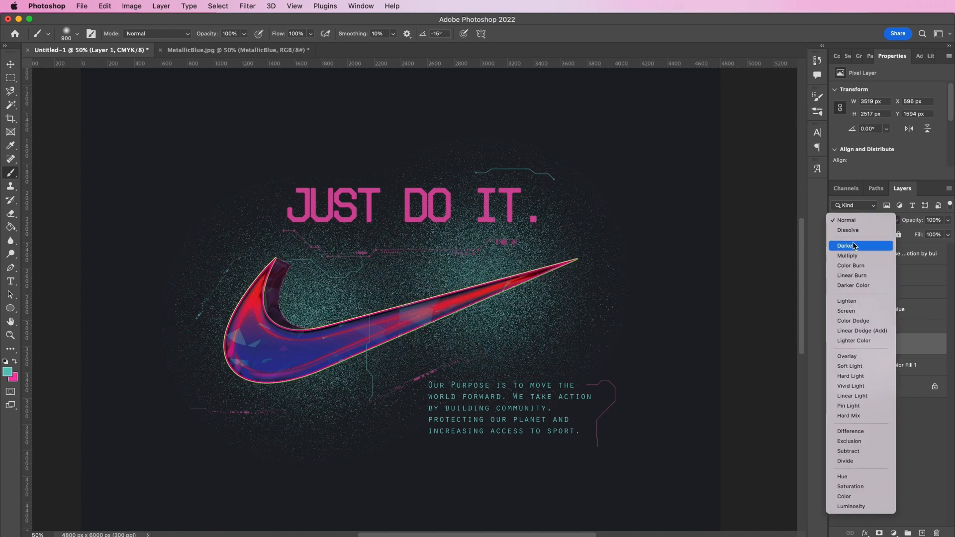
click(853, 237)
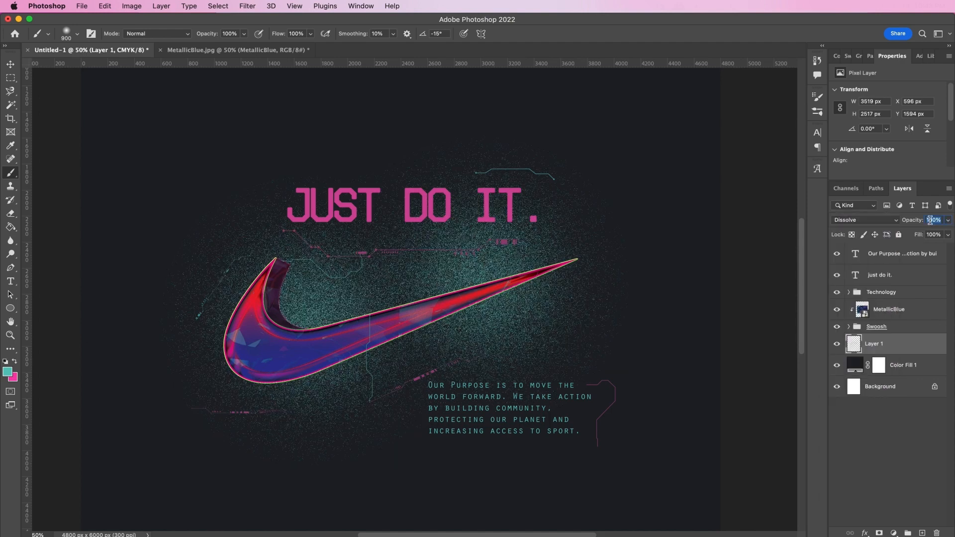
text(9)
key(Return)
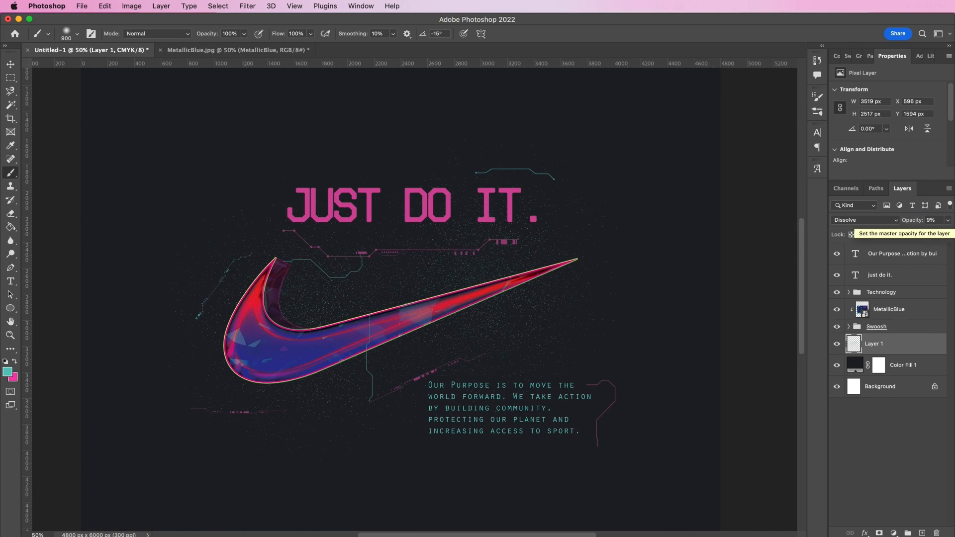
Step: Examine the grainy glow texture around the swoosh, headline and paragraph at 100% magnification
click(10, 64)
key(super+equal)
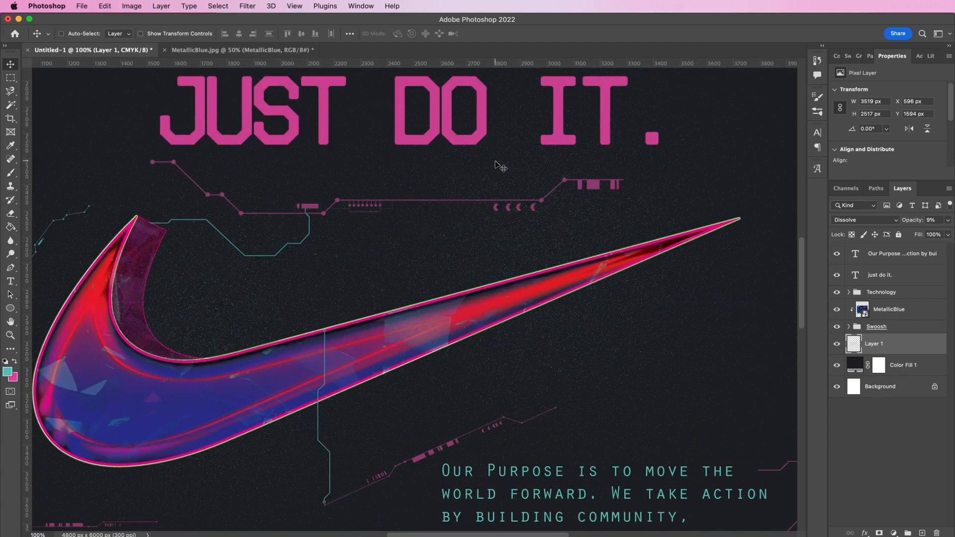
scroll(645, 333, down, 5)
scroll(652, 358, right, 2)
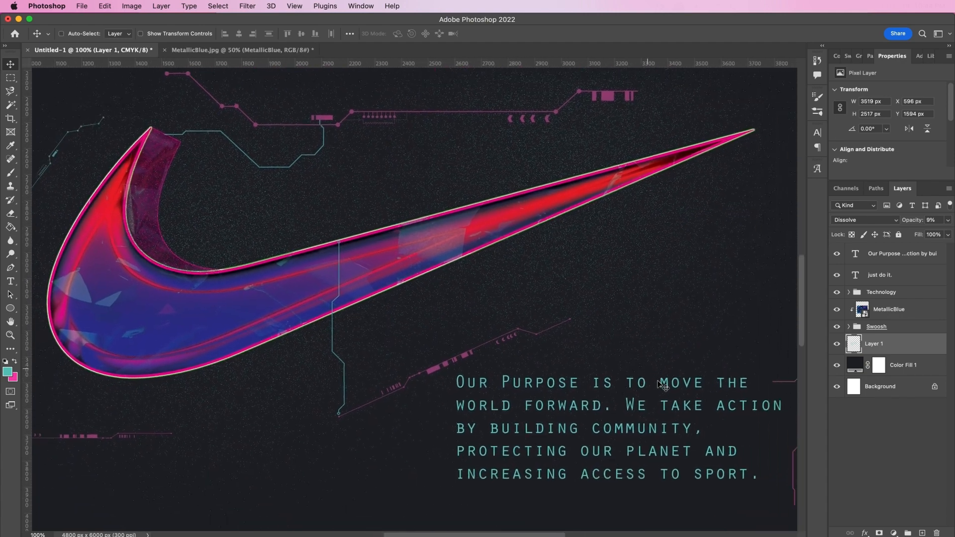
scroll(662, 386, up, 5)
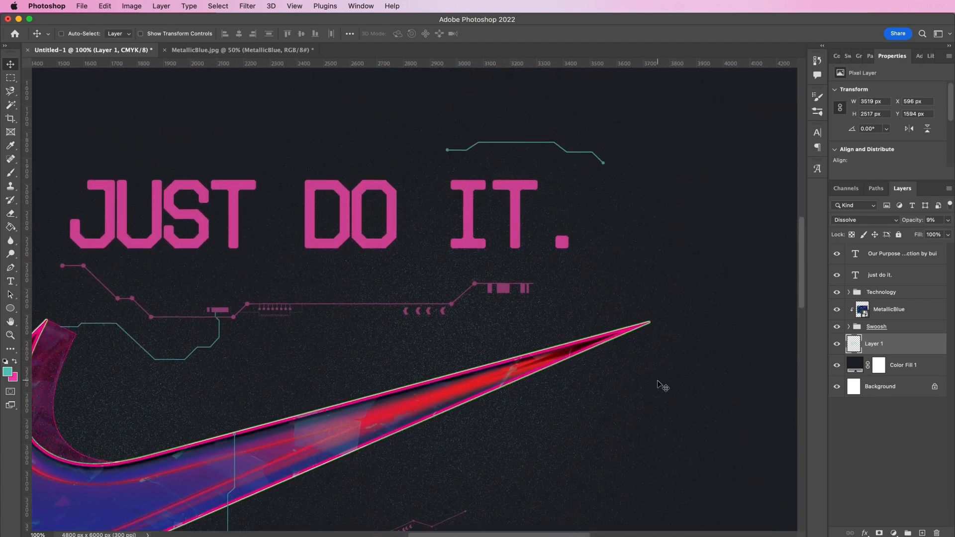
scroll(662, 385, left, 2)
scroll(662, 387, left, 1)
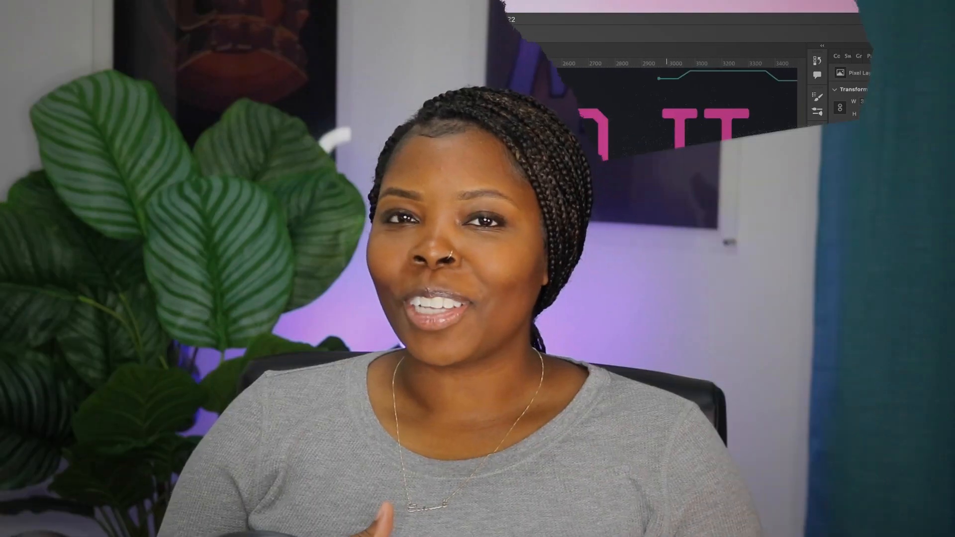